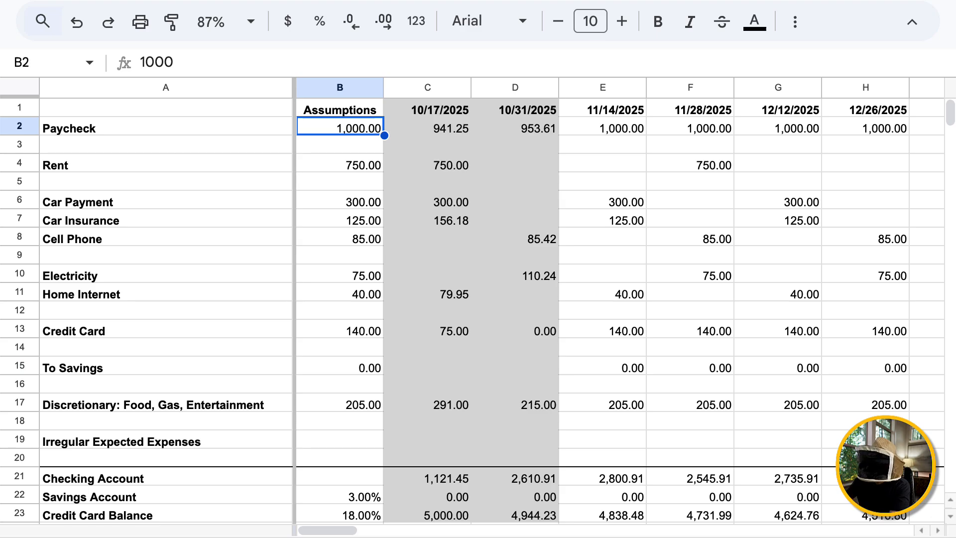
{"action": "left_click", "coordinate": [340, 199]}
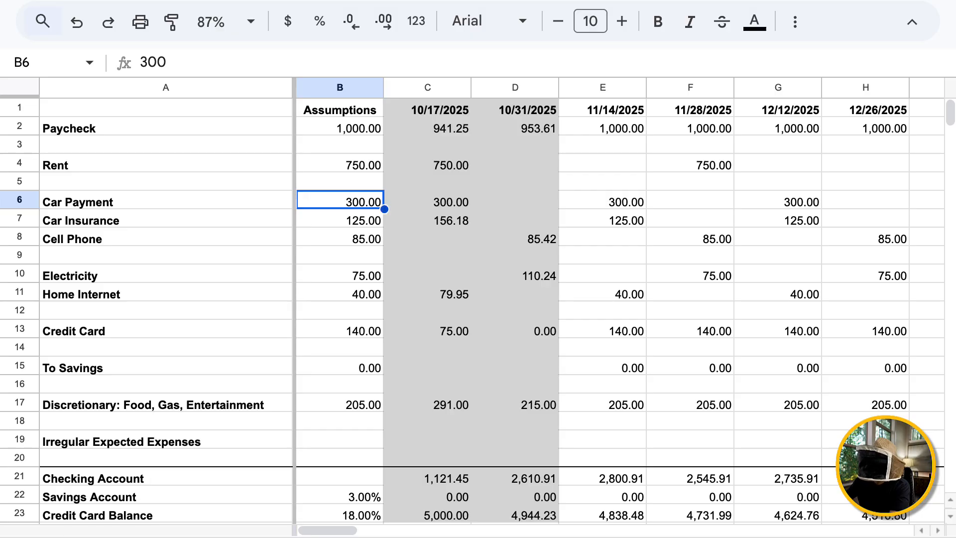
{"action": "left_click", "coordinate": [602, 200]}
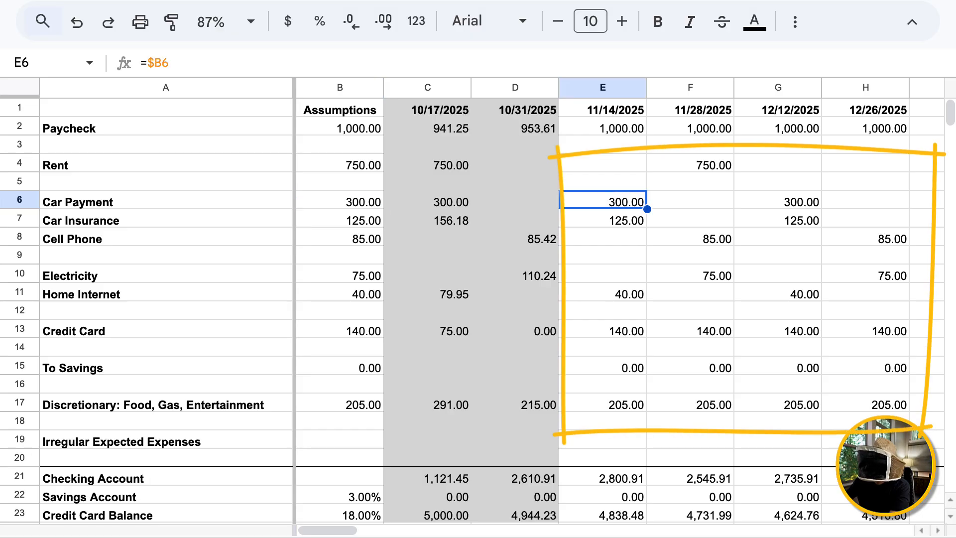
{"action": "left_click", "coordinate": [778, 200]}
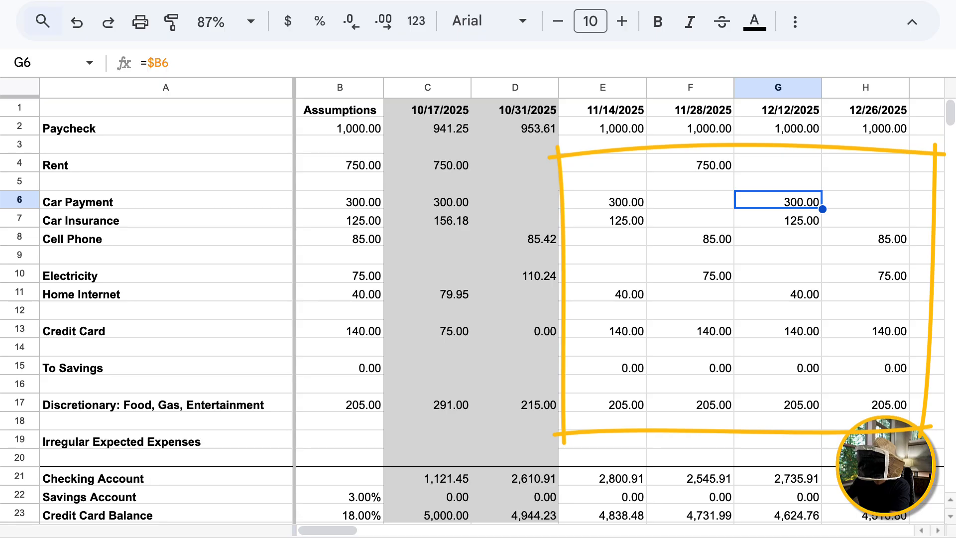
{"action": "left_click", "coordinate": [339, 199]}
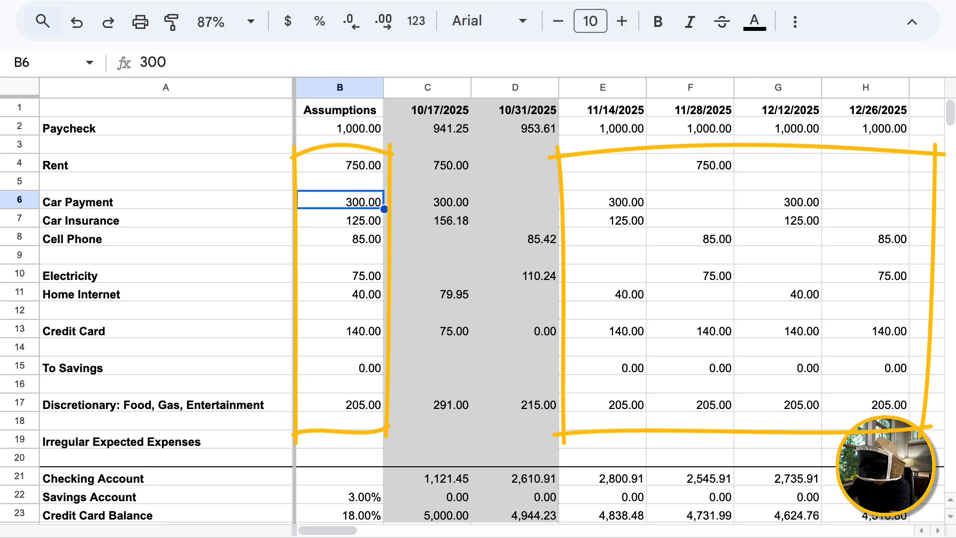
{"action": "left_click", "coordinate": [602, 199]}
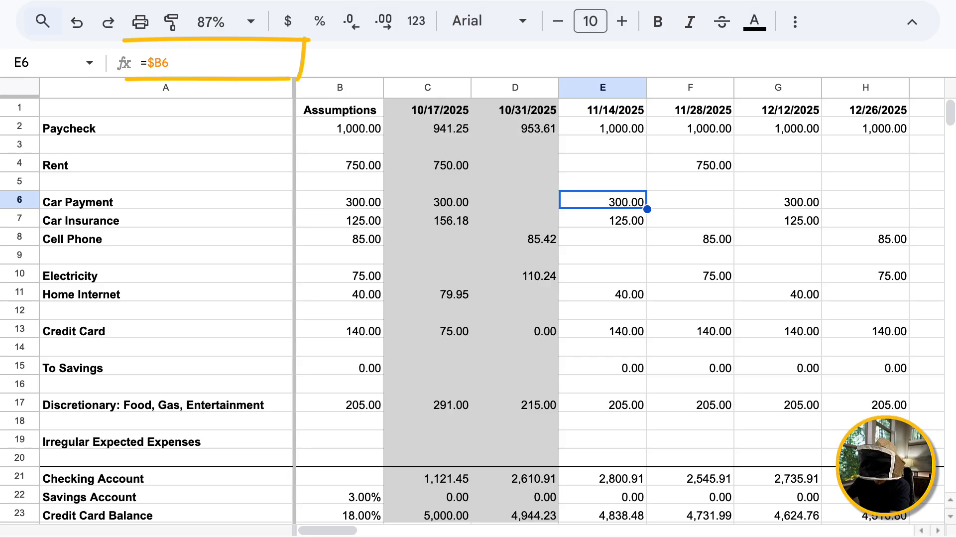
{"action": "key", "text": "Return"}
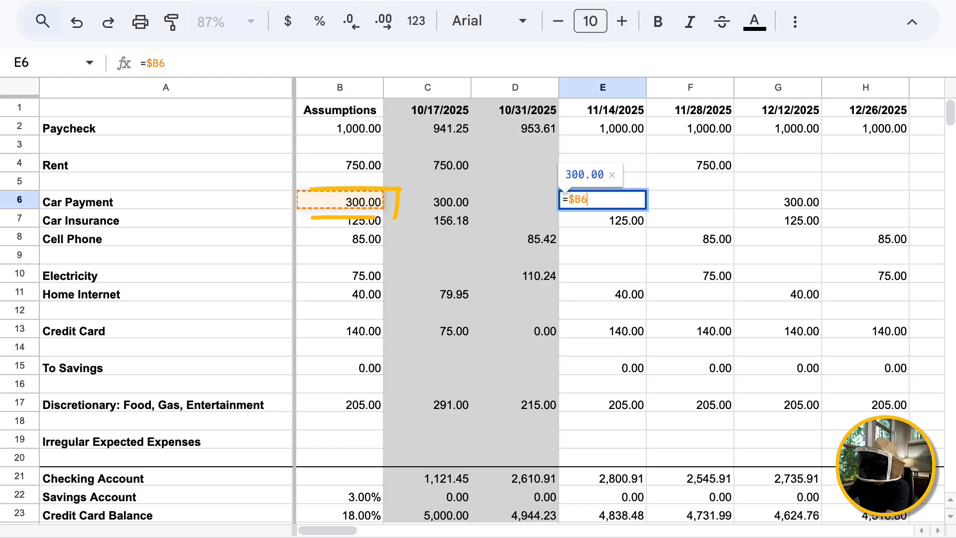
{"action": "key", "text": "ctrl+Return"}
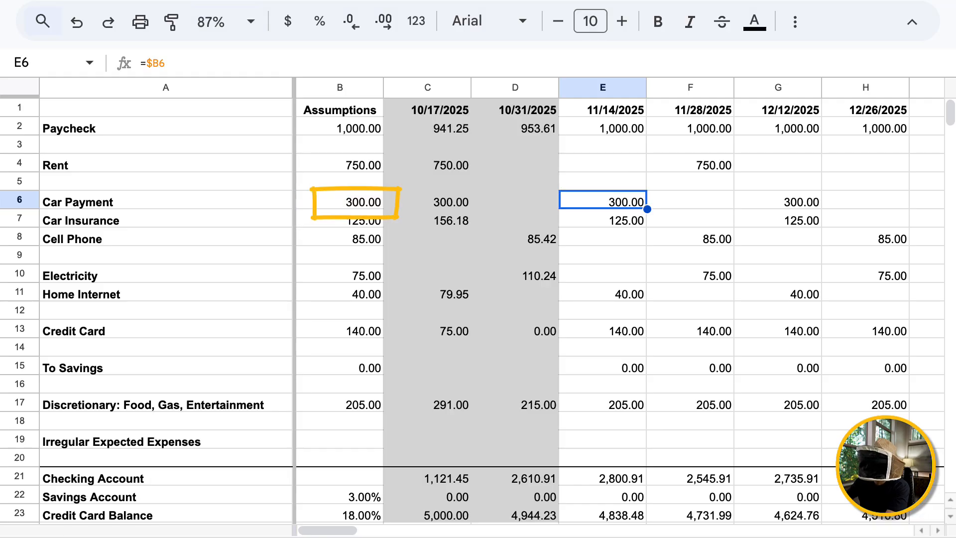
{"action": "left_click", "coordinate": [778, 200]}
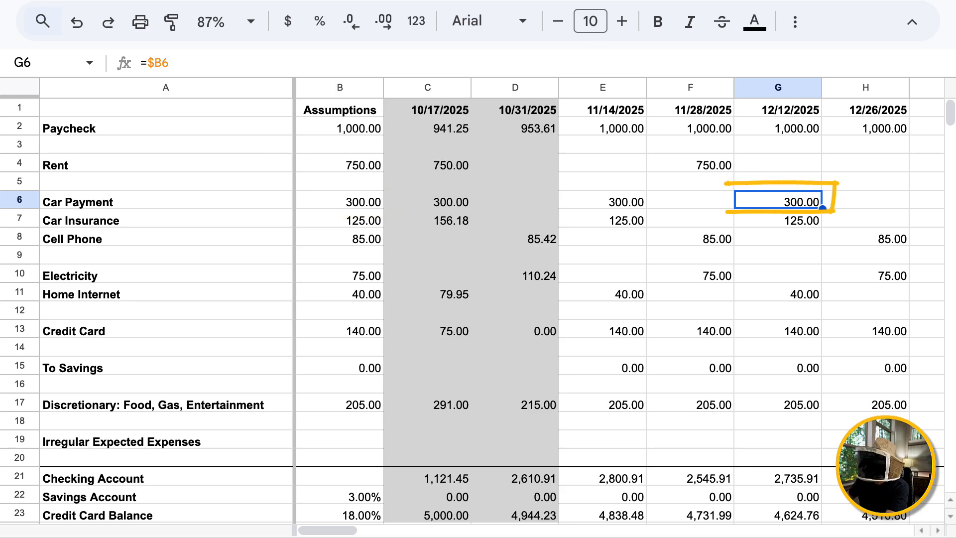
{"action": "key", "text": "Right"}
{"action": "key", "text": "Right"}
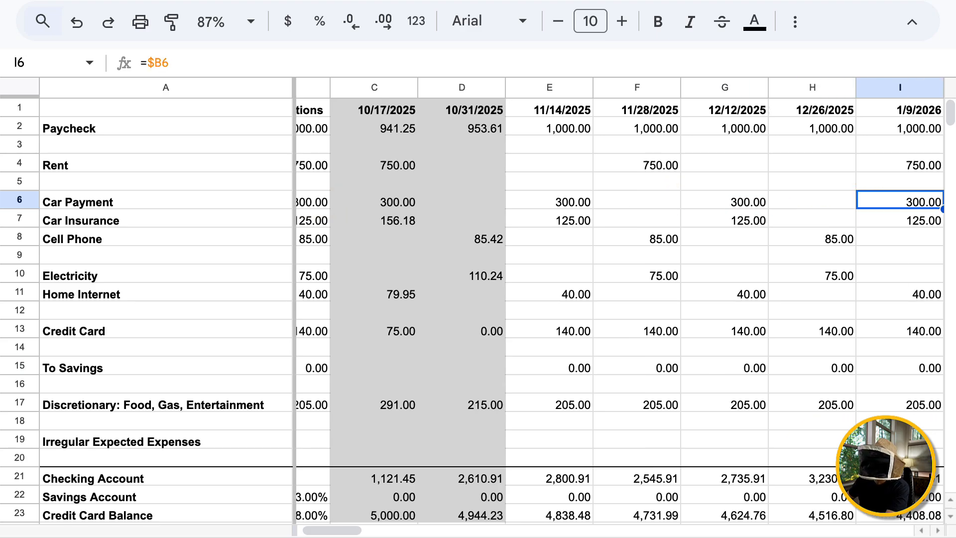
{"action": "key", "text": "Right"}
{"action": "key", "text": "Right"}
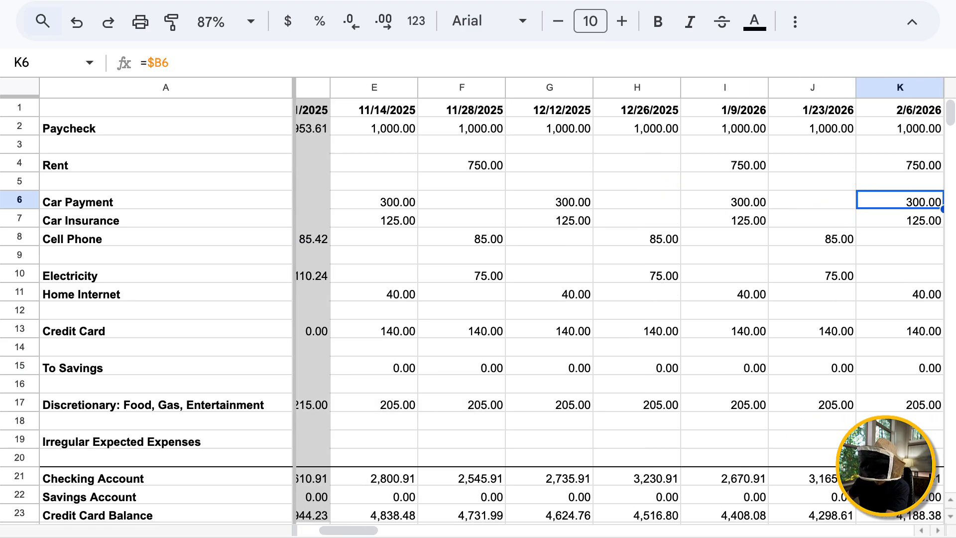
{"action": "key", "text": "Right"}
{"action": "key", "text": "Right"}
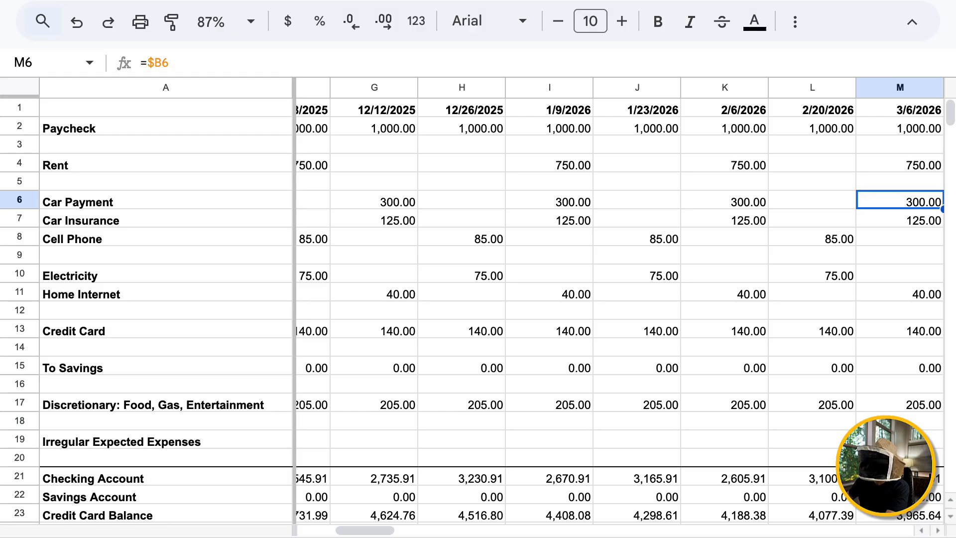
{"action": "key", "text": "Right"}
{"action": "key", "text": "Right"}
{"action": "key", "text": "Right"}
{"action": "key", "text": "Right"}
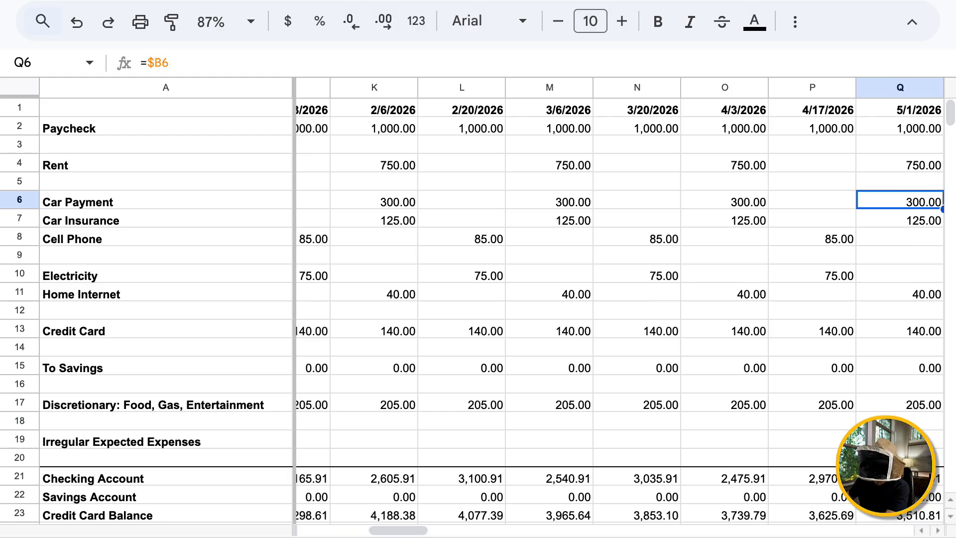
{"action": "key", "text": "Right"}
{"action": "key", "text": "Right"}
{"action": "key", "text": "Left"}
{"action": "key", "text": "Left"}
{"action": "key", "text": "Left"}
{"action": "key", "text": "Left"}
{"action": "key", "text": "Left"}
{"action": "key", "text": "Left"}
{"action": "key", "text": "Left"}
{"action": "key", "text": "Left"}
{"action": "key", "text": "Left"}
{"action": "key", "text": "Left"}
{"action": "key", "text": "Left"}
{"action": "key", "text": "Left"}
{"action": "key", "text": "Left"}
{"action": "key", "text": "Left"}
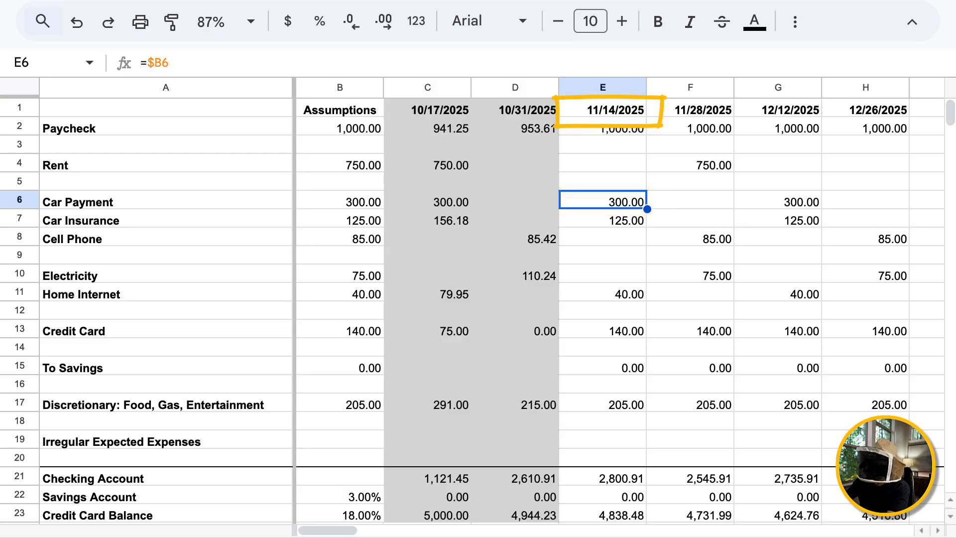
{"action": "left_click", "coordinate": [602, 108]}
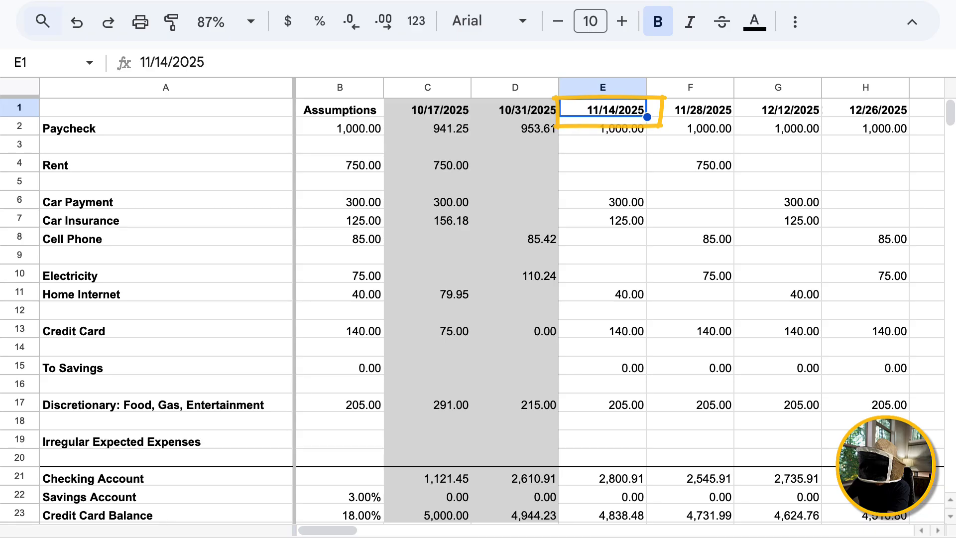
{"action": "left_click", "coordinate": [602, 199]}
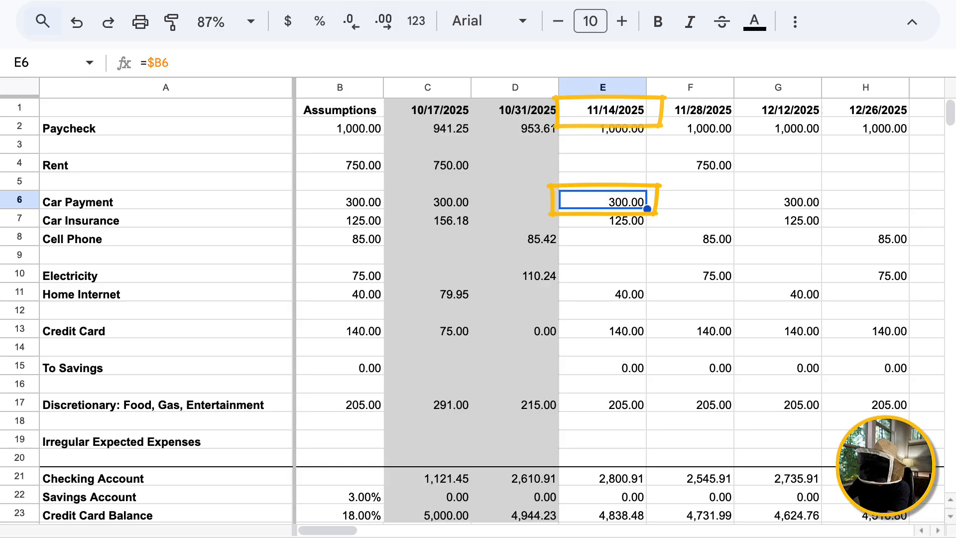
{"action": "left_click", "coordinate": [690, 200]}
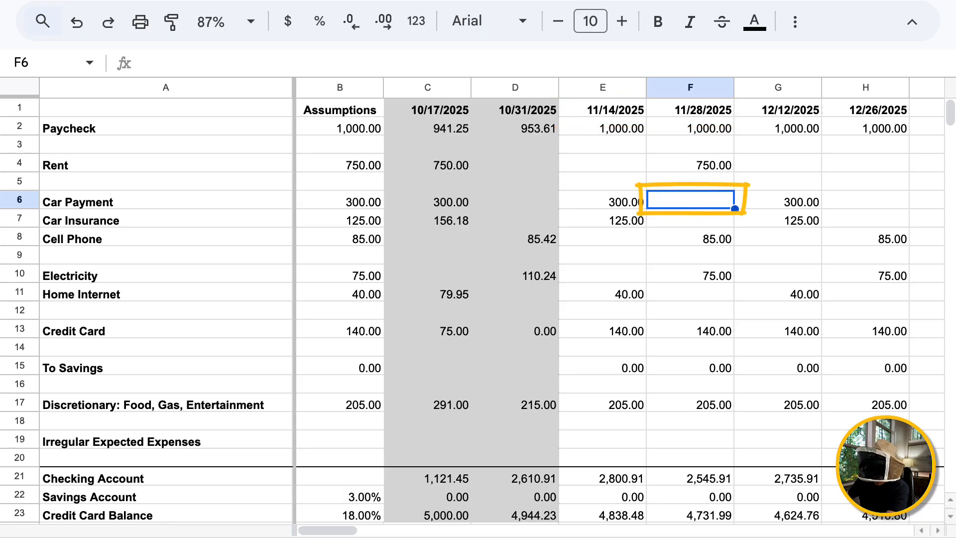
{"action": "left_click", "coordinate": [778, 200]}
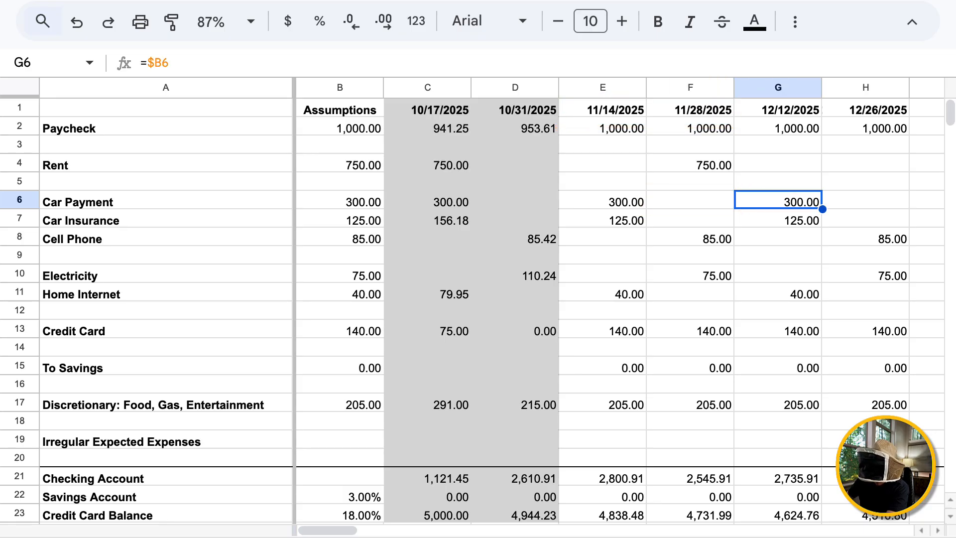
{"action": "key", "text": "Up"}
{"action": "key", "text": "Up"}
{"action": "key", "text": "Up"}
{"action": "key", "text": "Up"}
{"action": "key", "text": "Up"}
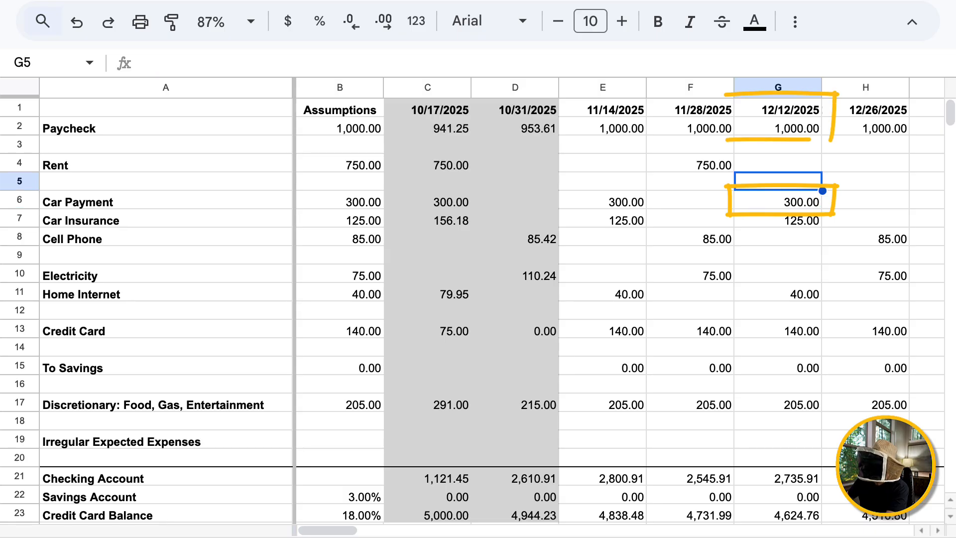
{"action": "key", "text": "Down"}
{"action": "key", "text": "Down"}
{"action": "key", "text": "Down"}
{"action": "key", "text": "Down"}
{"action": "key", "text": "Down"}
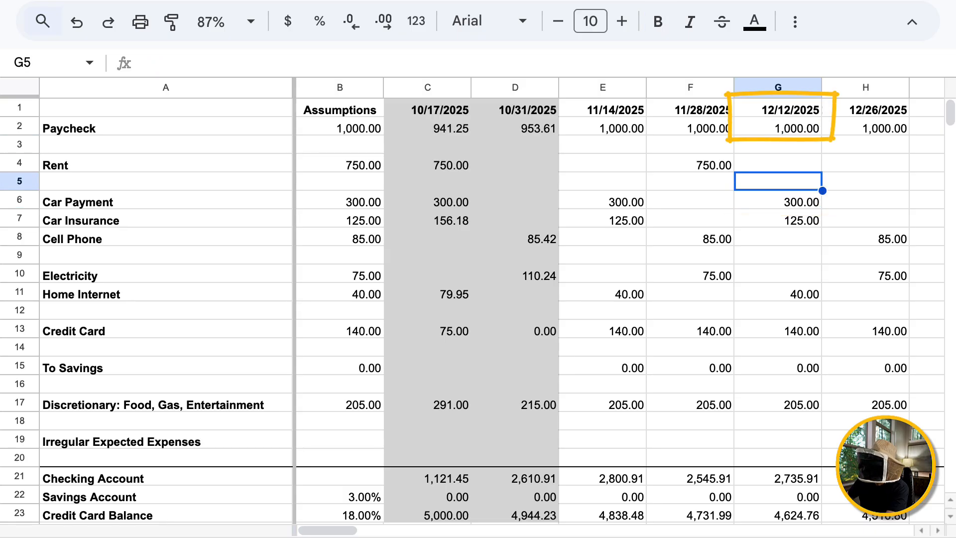
{"action": "key", "text": "Right"}
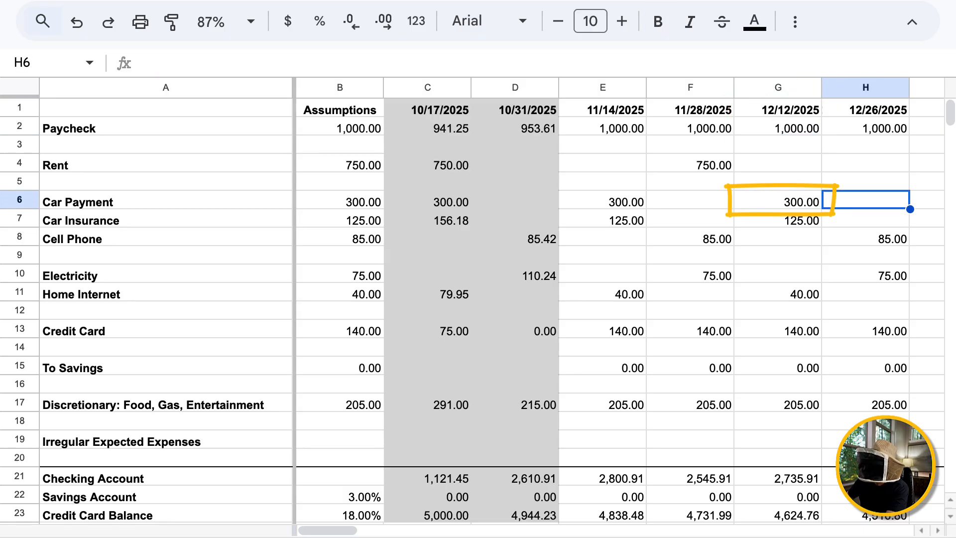
{"action": "key", "text": "Right"}
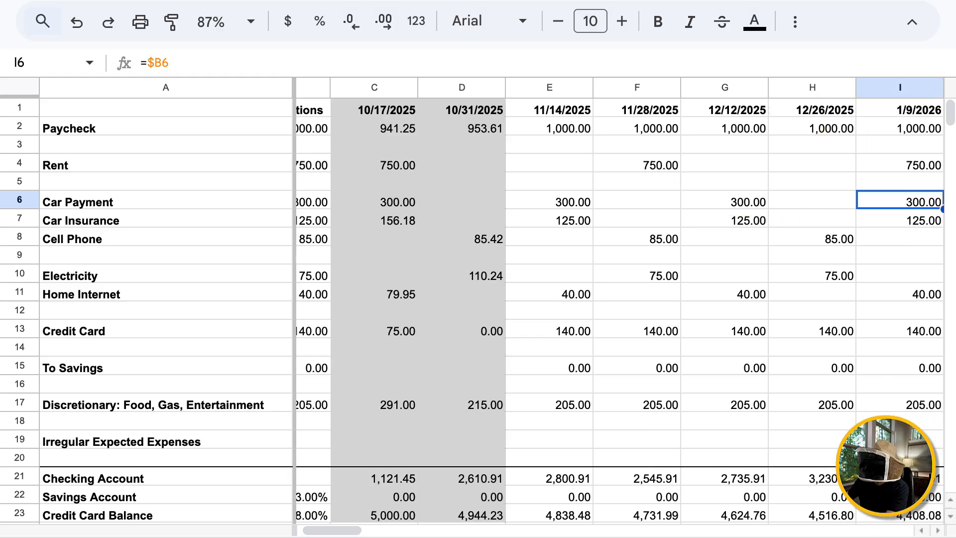
{"action": "key", "text": "Right"}
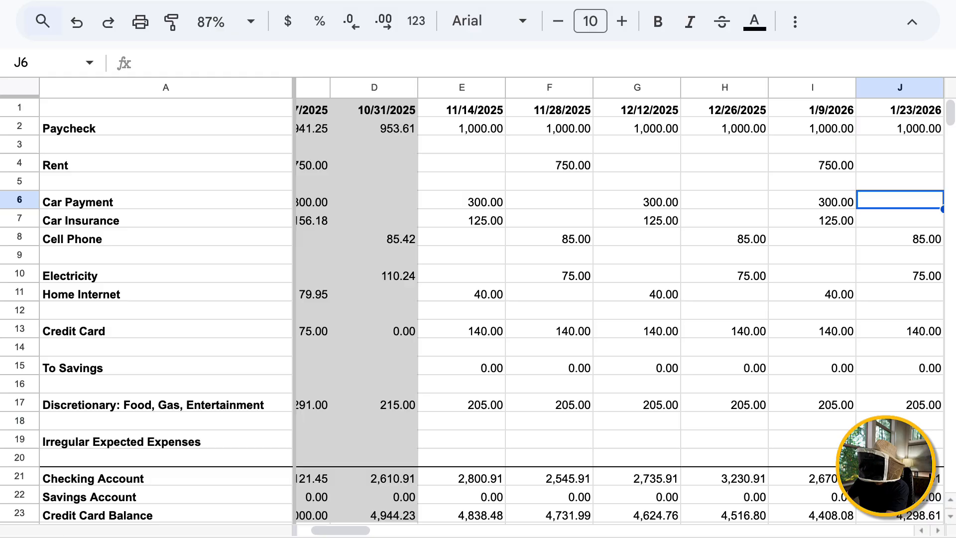
{"action": "key", "text": "Left"}
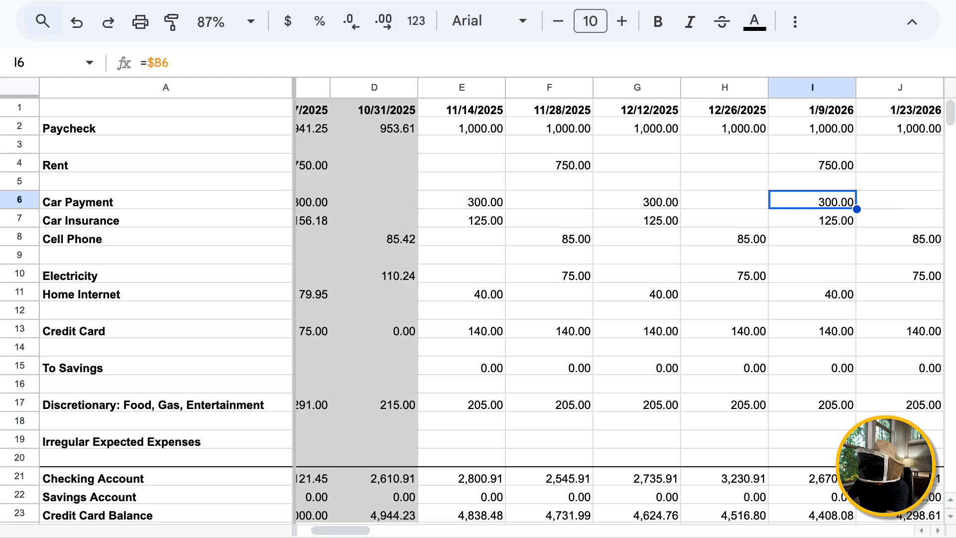
{"action": "key", "text": "Right"}
{"action": "key", "text": "Right"}
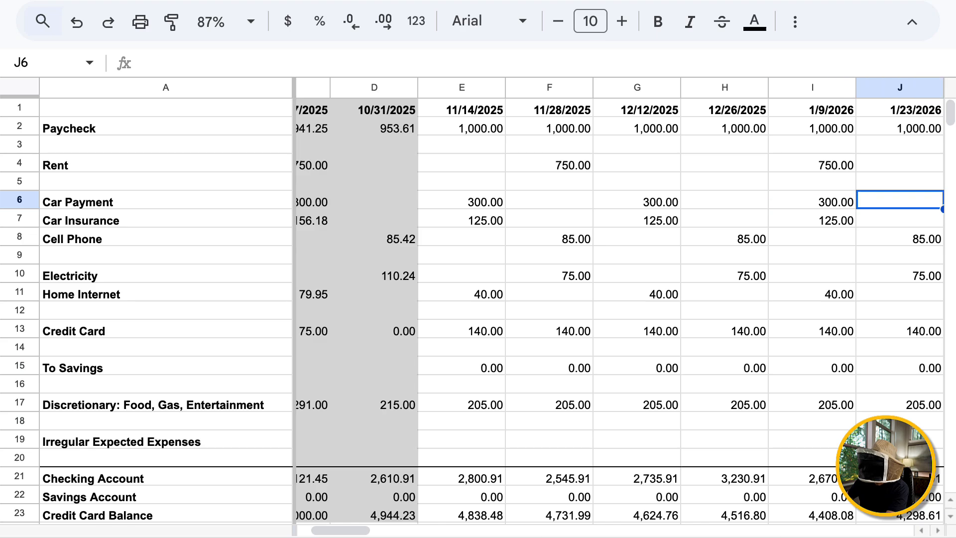
{"action": "key", "text": "Left"}
{"action": "key", "text": "Right"}
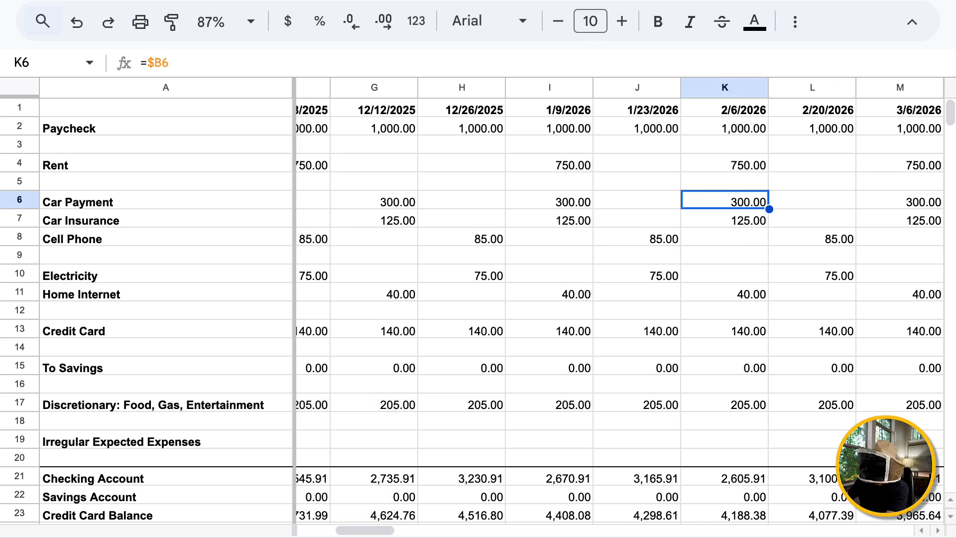
{"action": "key", "text": "Right"}
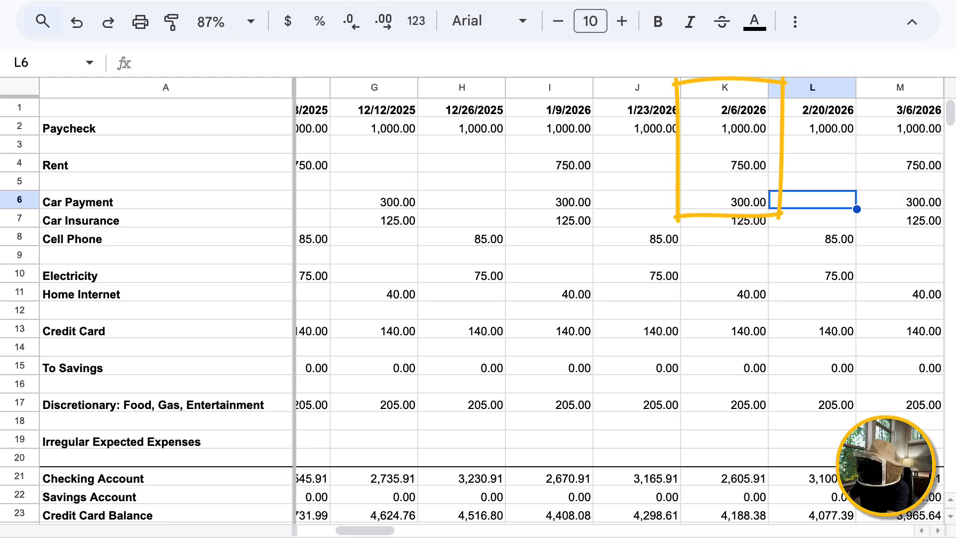
{"action": "left_click", "coordinate": [725, 200]}
{"action": "left_click", "coordinate": [813, 199]}
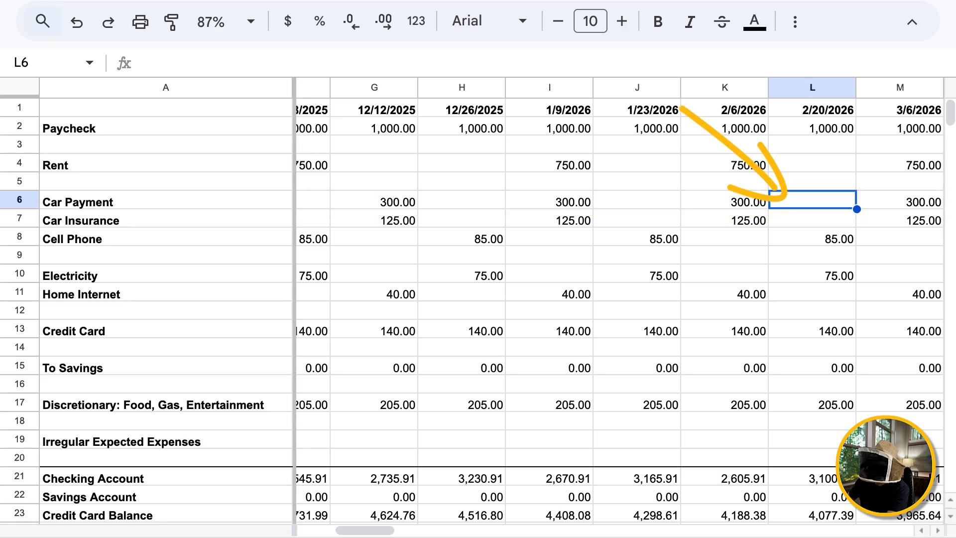
{"action": "left_click", "coordinate": [725, 200]}
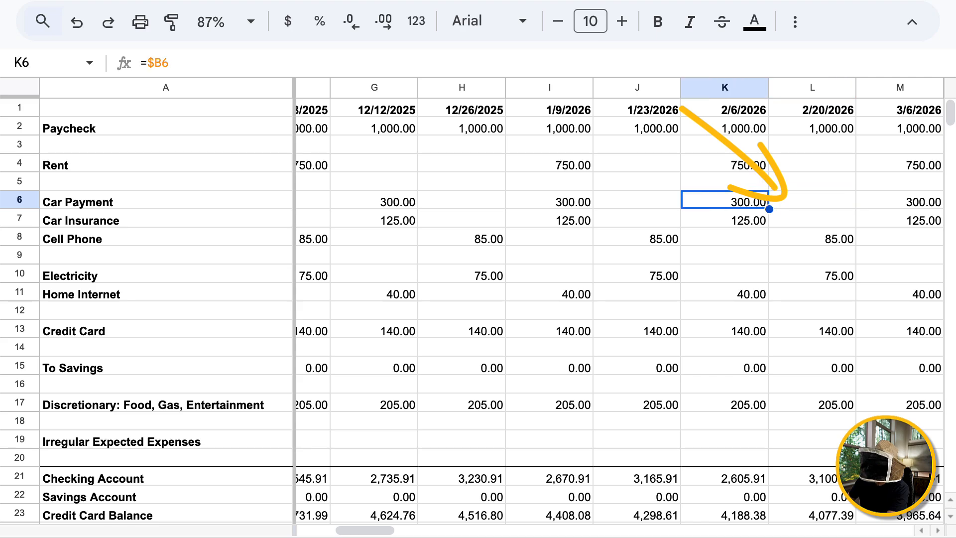
{"action": "key", "text": "Left"}
{"action": "key", "text": "Left"}
{"action": "key", "text": "Left"}
{"action": "key", "text": "Left"}
{"action": "key", "text": "Left"}
{"action": "key", "text": "Left"}
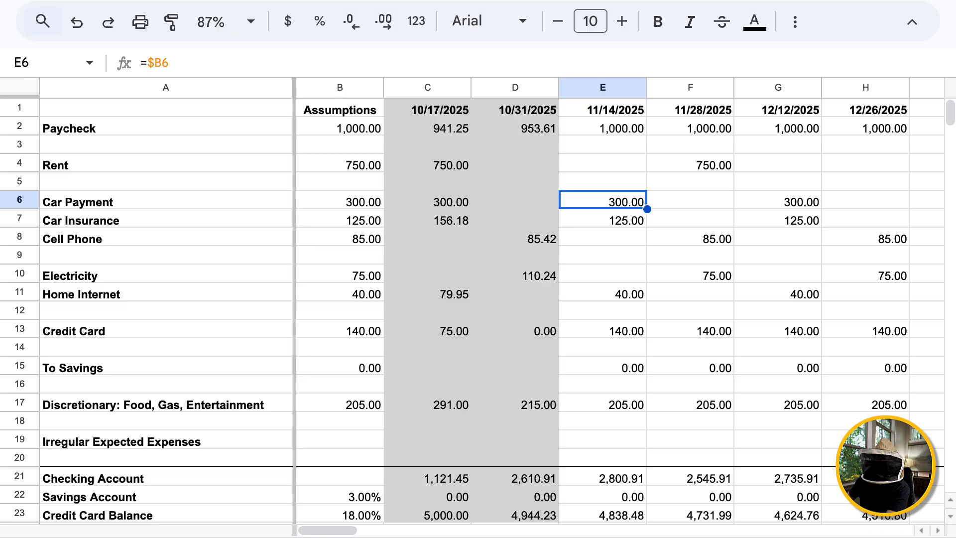
{"action": "key", "text": "Right"}
{"action": "key", "text": "Right"}
{"action": "key", "text": "Right"}
{"action": "key", "text": "Right"}
{"action": "key", "text": "Right"}
{"action": "key", "text": "Right"}
{"action": "key", "text": "Right"}
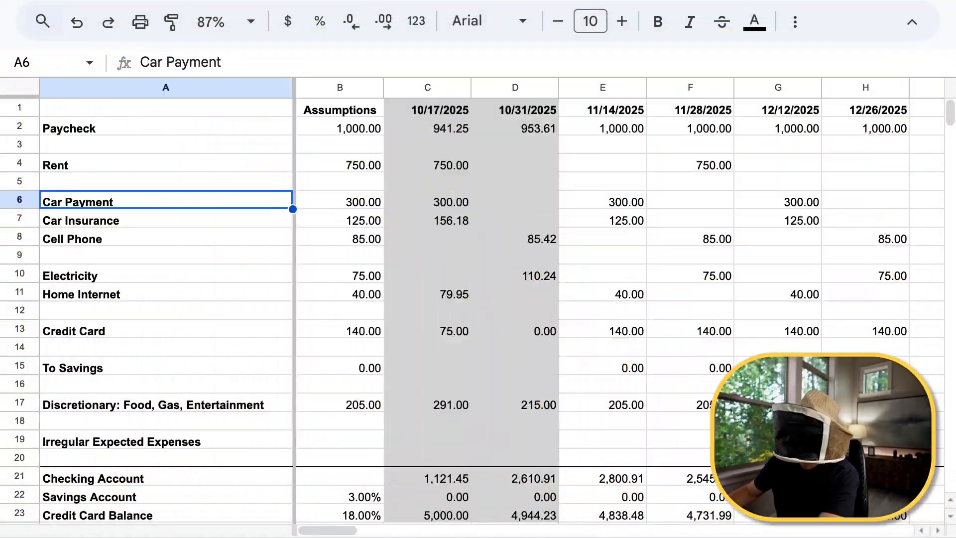
{"action": "left_click", "coordinate": [340, 200]}
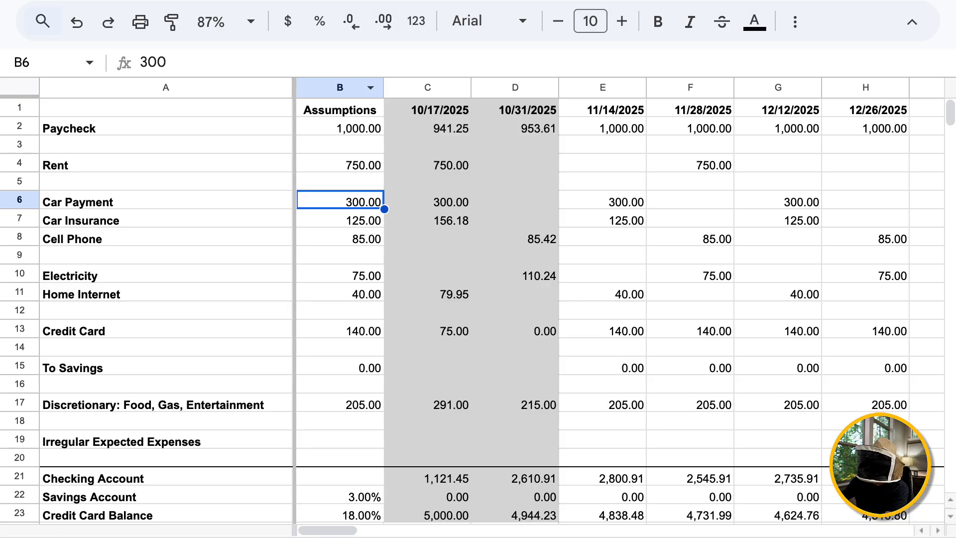
Insert a new column B before Assumptions with the header 'Day of Month'.
{"action": "right_click", "coordinate": [323, 87]}
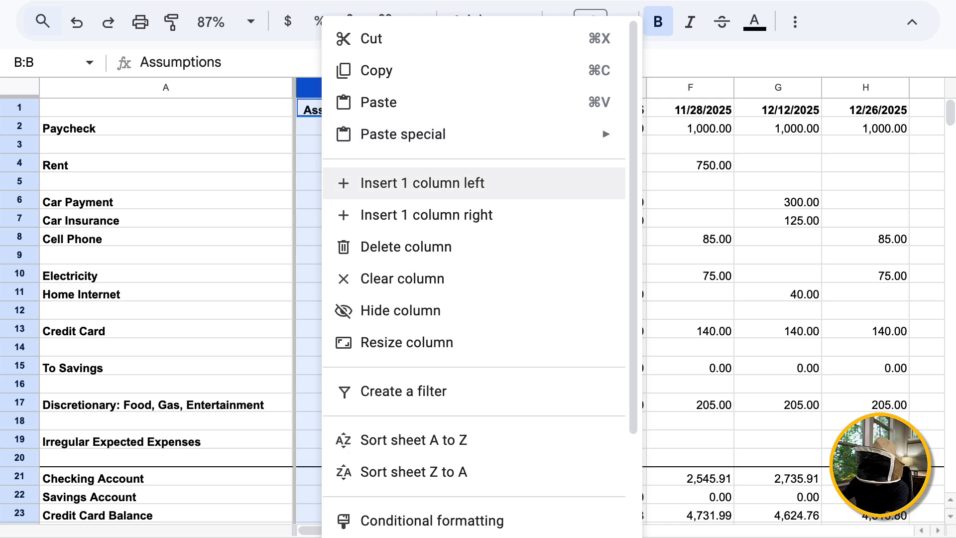
{"action": "left_click", "coordinate": [422, 182]}
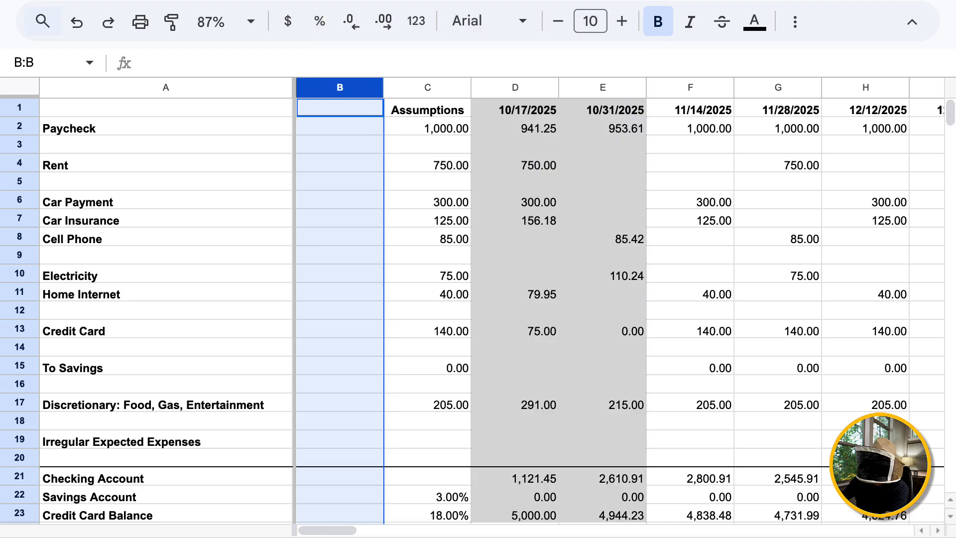
{"action": "left_click", "coordinate": [340, 108]}
{"action": "type", "text": "Day of Month"}
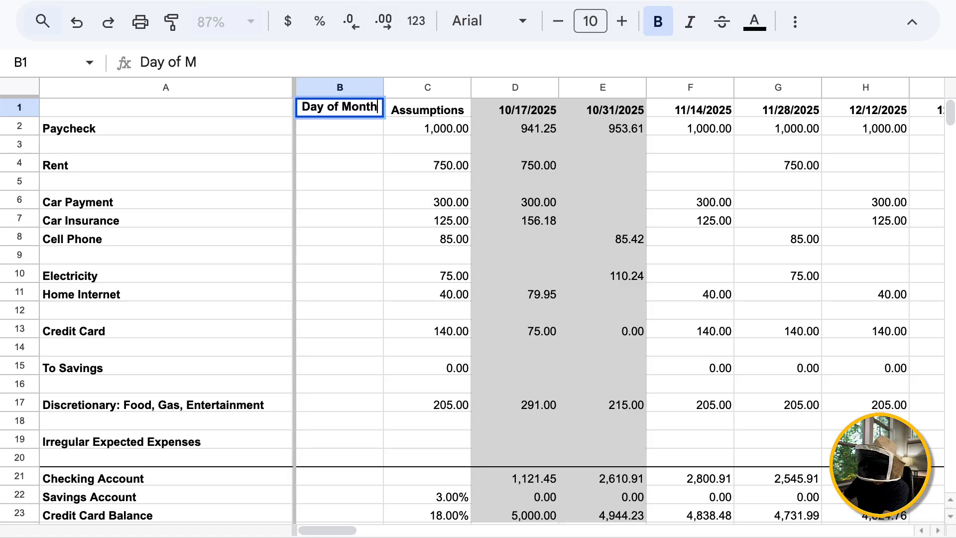
Enter due dates 1/1/00 for Rent and 1/20/1900 for Car Payment.
{"action": "left_click", "coordinate": [340, 163]}
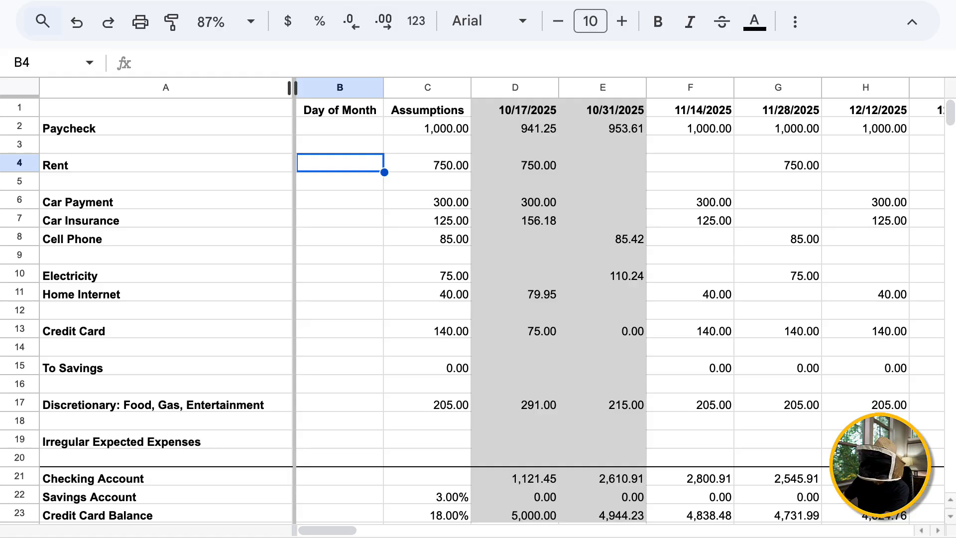
{"action": "type", "text": "1/1/"}
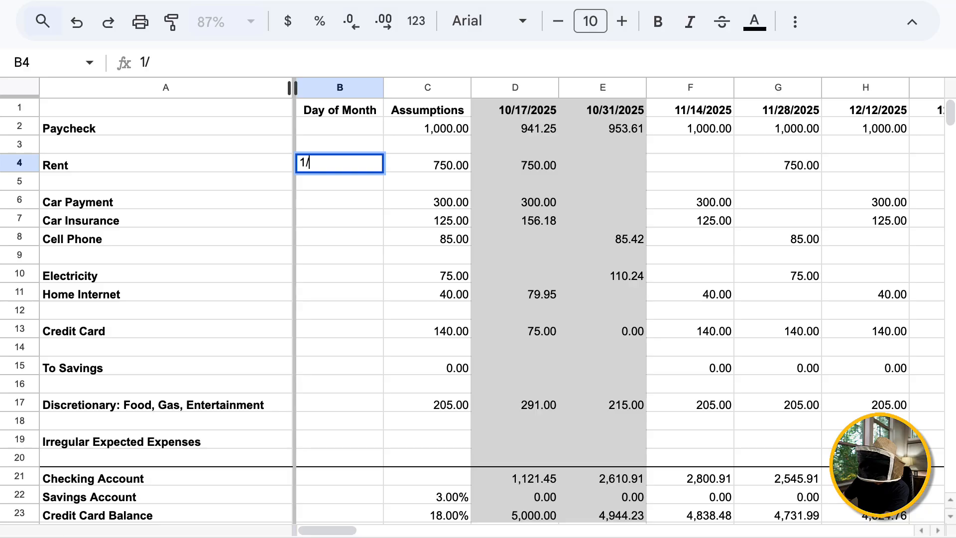
{"action": "type", "text": "00"}
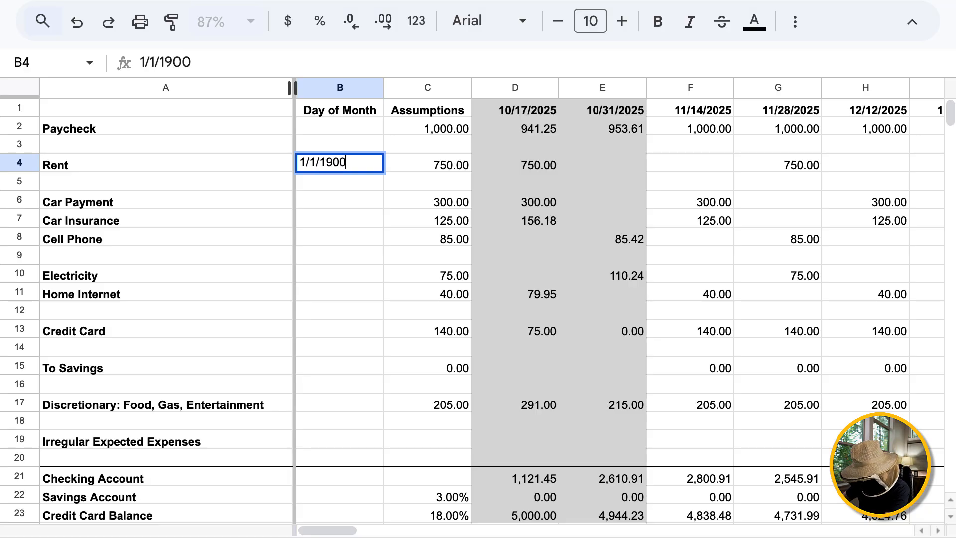
{"action": "key", "text": "Return"}
{"action": "key", "text": "Up"}
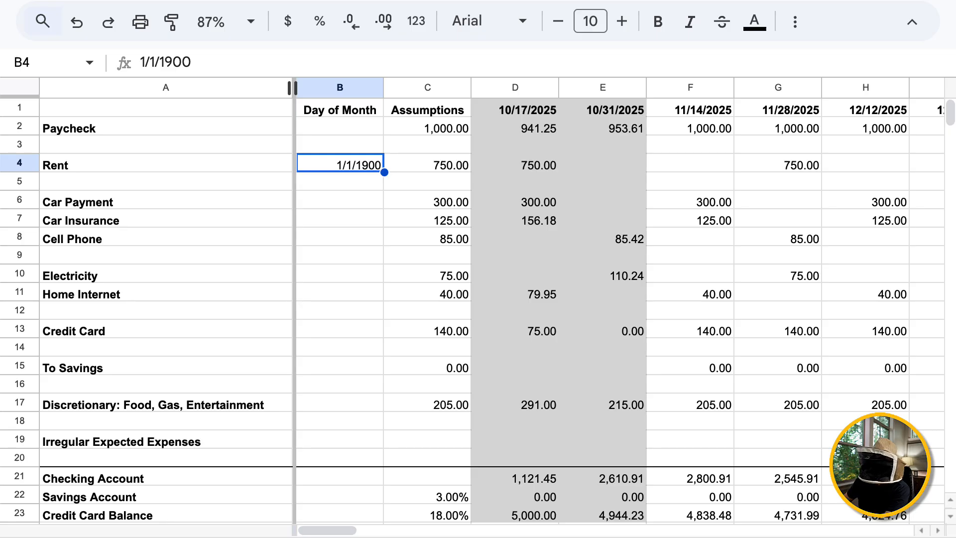
{"action": "key", "text": "Down"}
{"action": "key", "text": "Down"}
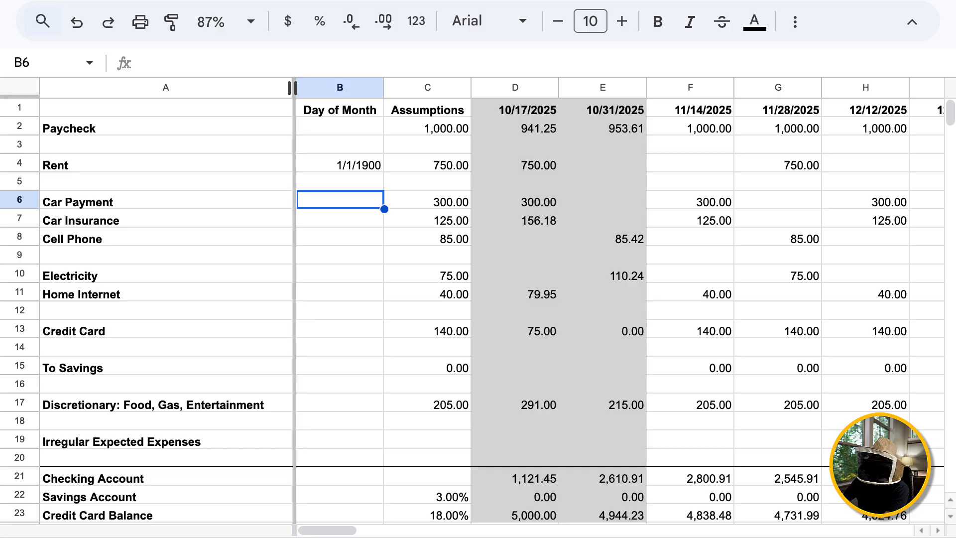
{"action": "type", "text": "1/20/"}
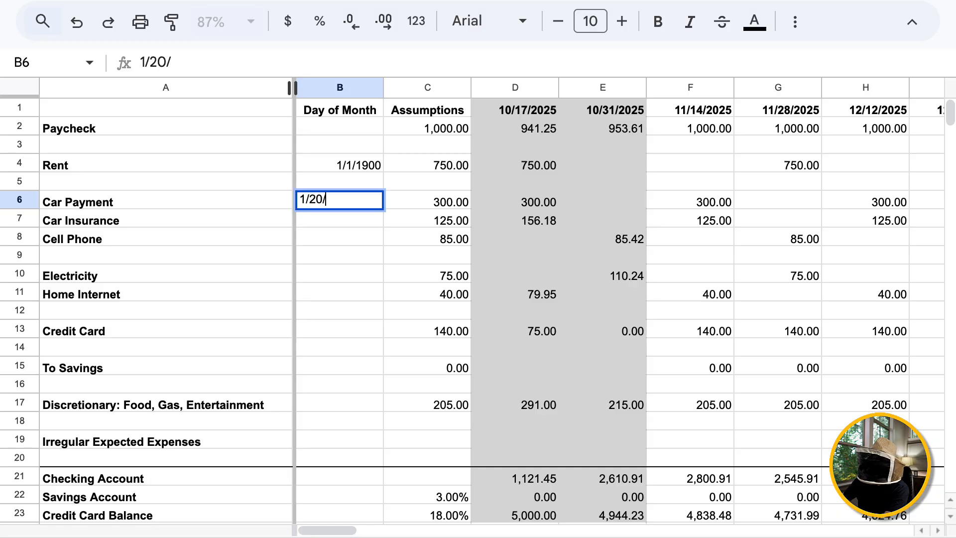
{"action": "type", "text": "1900"}
{"action": "key", "text": "Return"}
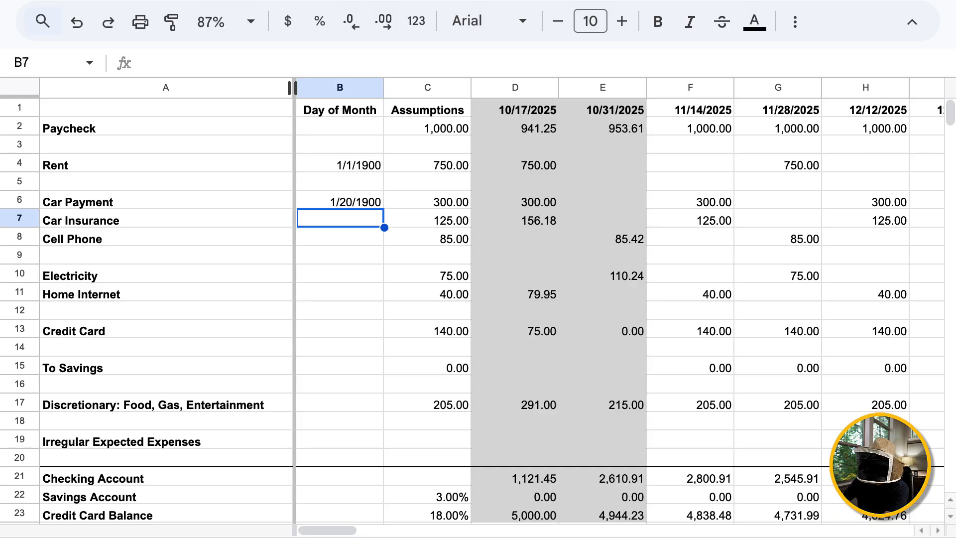
Enter due dates for Car Insurance, Cell Phone, Electricity and Home Internet: 1/25/2900, 1/10/1900, 1/9/1900, 1/8/1900.
{"action": "type", "text": "1"}
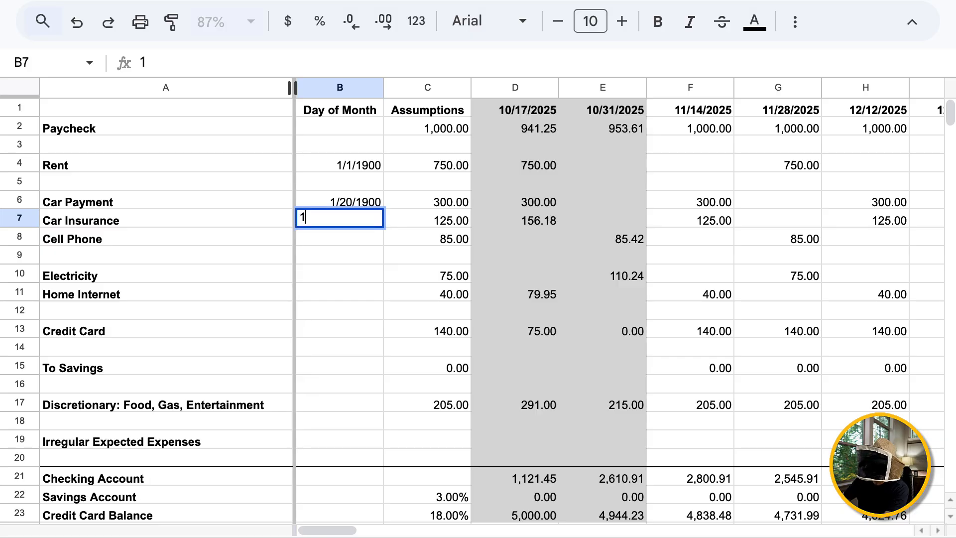
{"action": "type", "text": "/25/2900"}
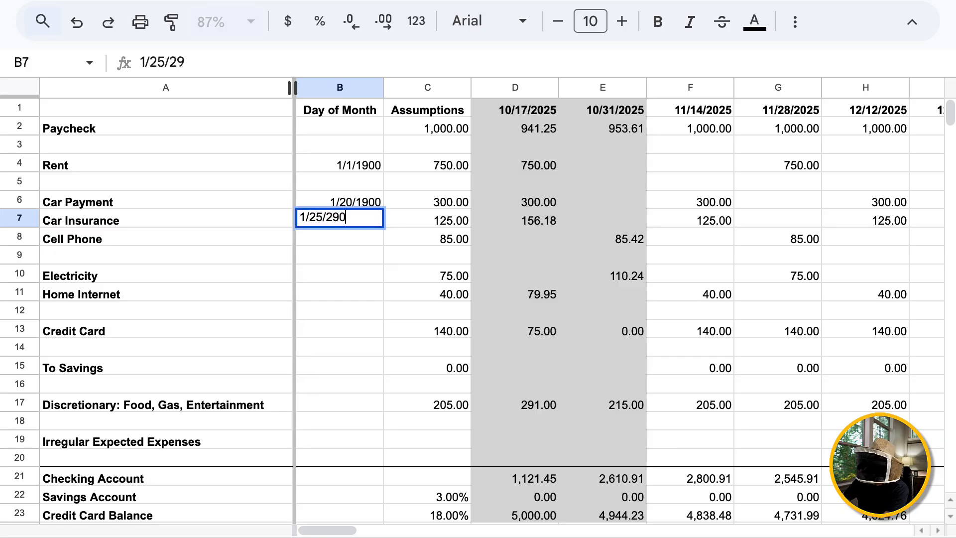
{"action": "key", "text": "Return"}
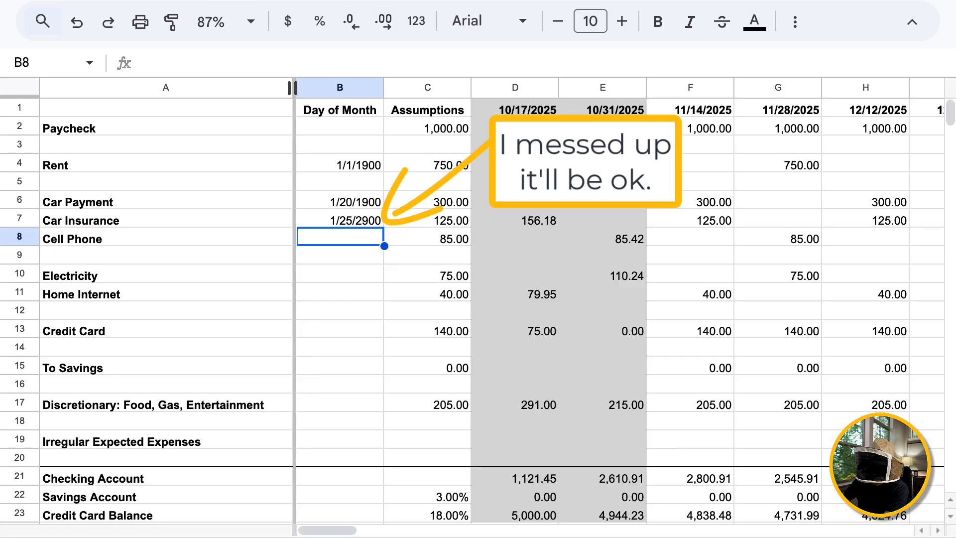
{"action": "type", "text": "1/10/1900"}
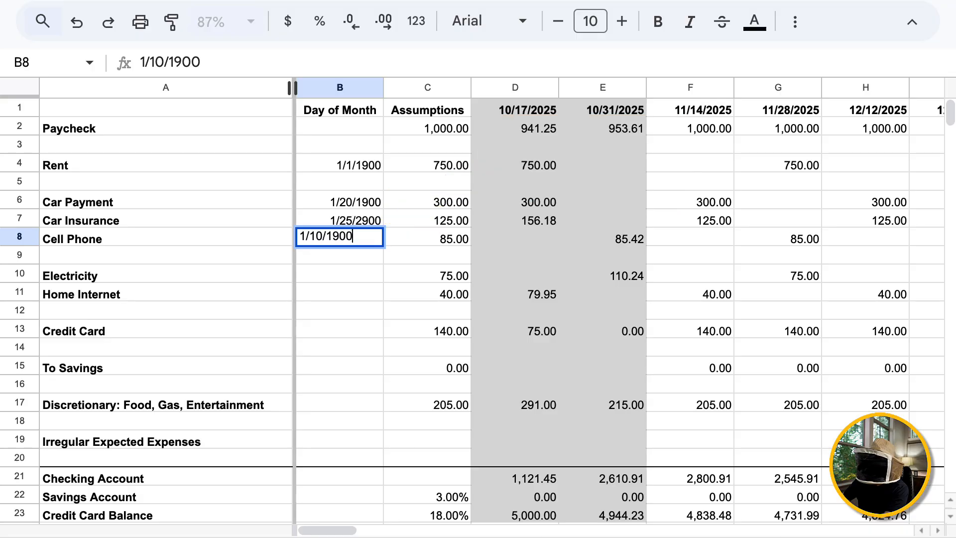
{"action": "key", "text": "Return"}
{"action": "key", "text": "Down"}
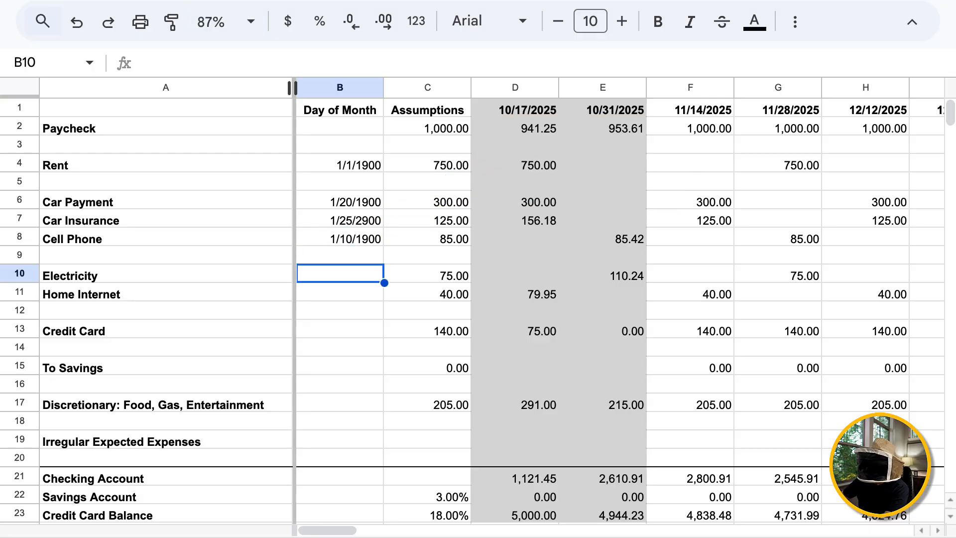
{"action": "type", "text": "1/9/1900"}
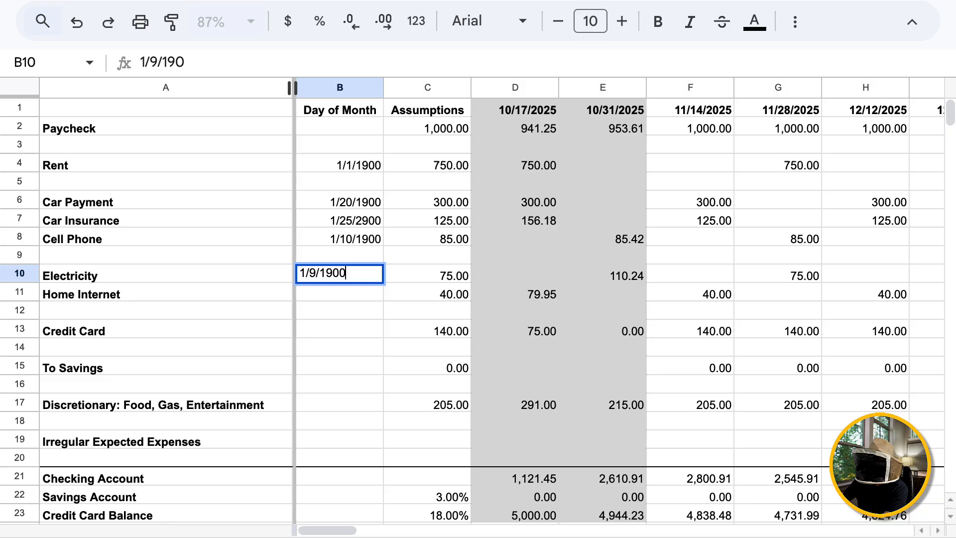
{"action": "key", "text": "Return"}
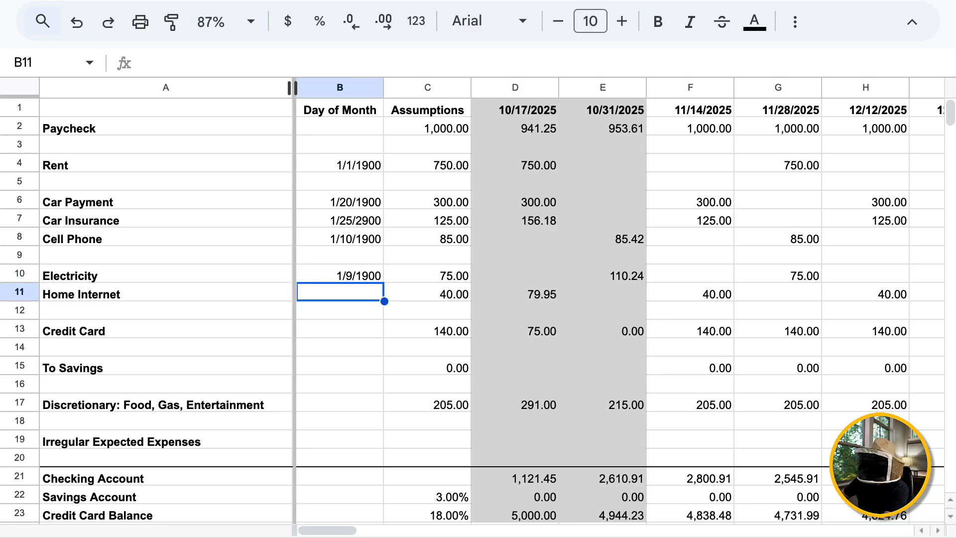
{"action": "type", "text": "1/8/1"}
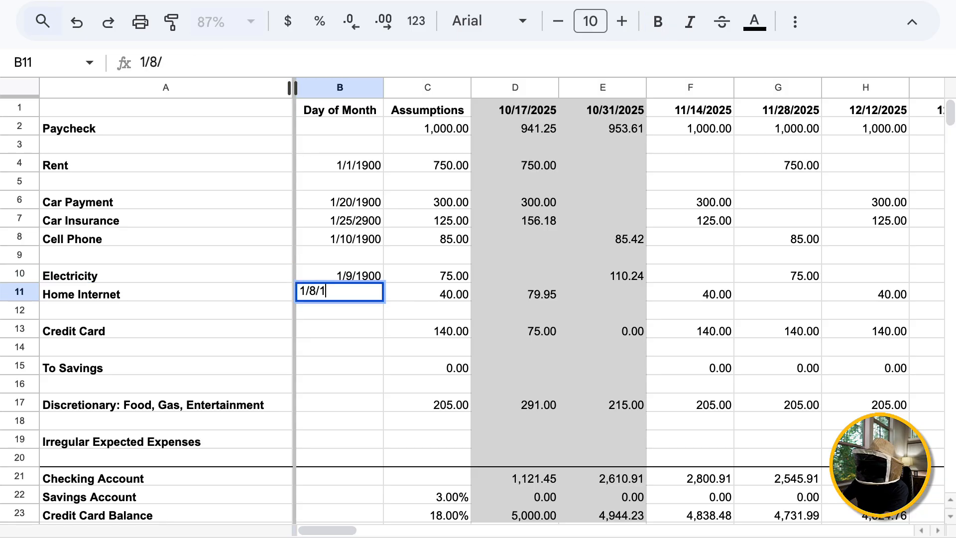
{"action": "type", "text": "900"}
{"action": "key", "text": "Return"}
{"action": "key", "text": "Down"}
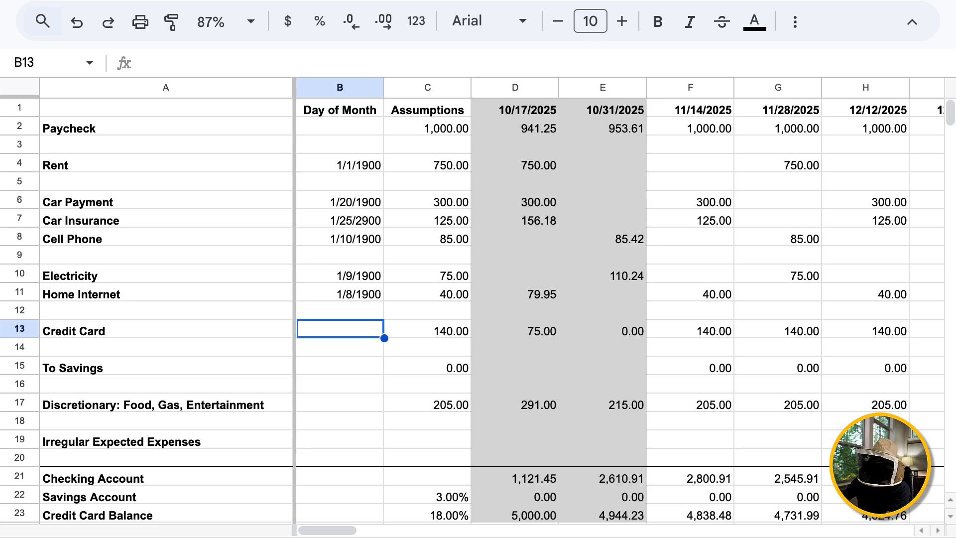
{"action": "left_click", "coordinate": [690, 329]}
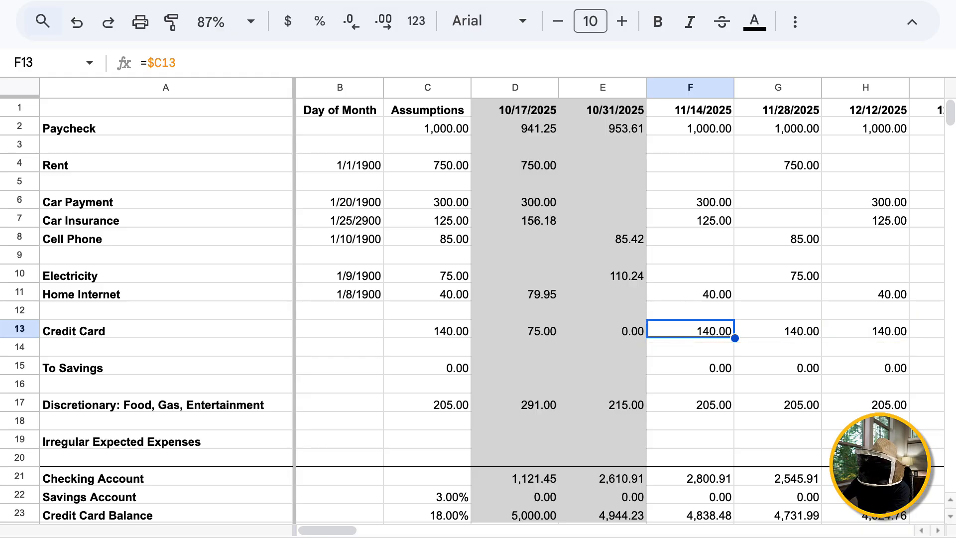
{"action": "left_click", "coordinate": [340, 403]}
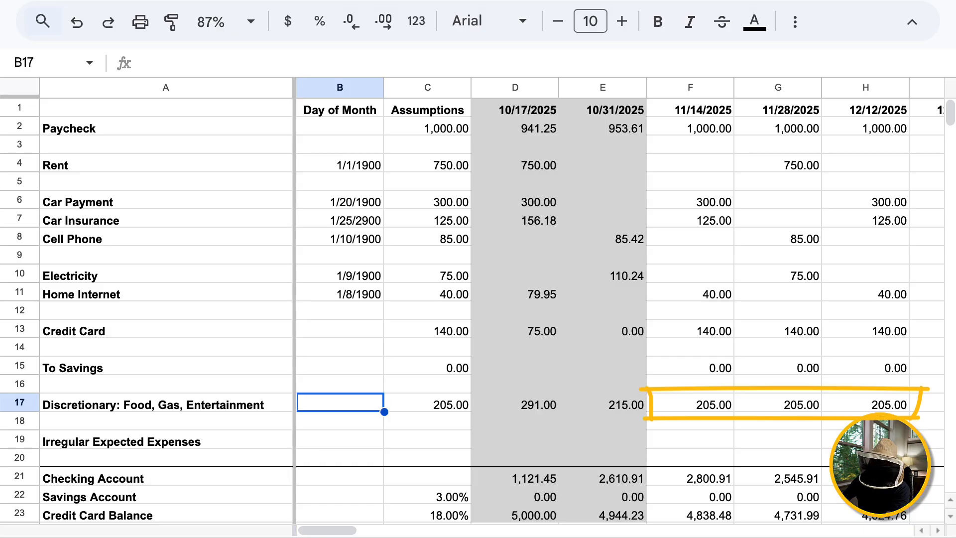
{"action": "left_click", "coordinate": [340, 440]}
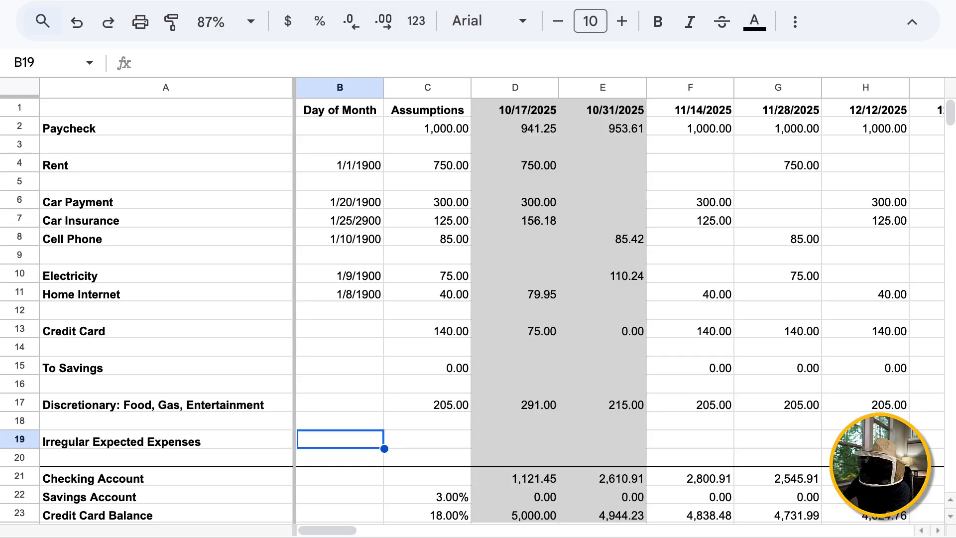
{"action": "left_click", "coordinate": [340, 163]}
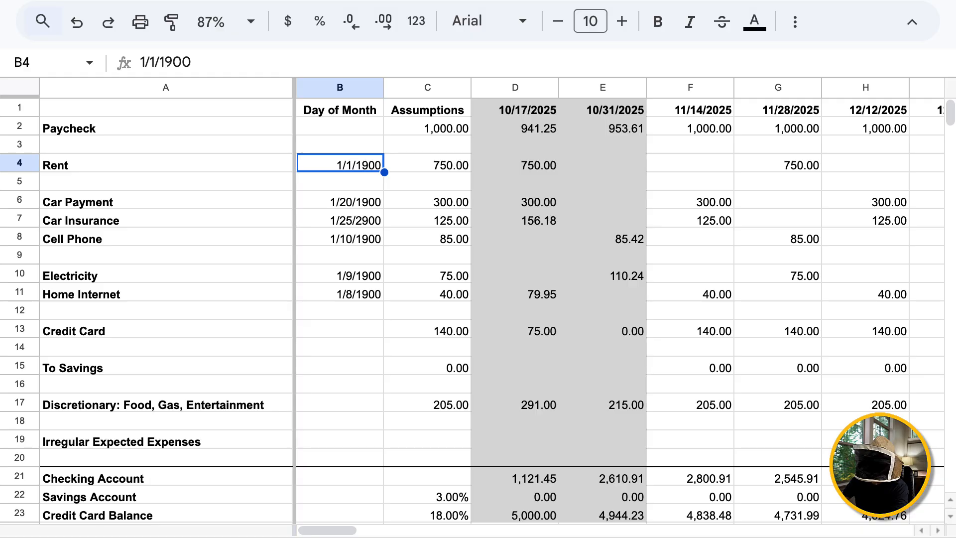
Select the due dates B4:B11 and bring up Custom date and time from the number formats list.
{"action": "key", "text": "shift+Down"}
{"action": "key", "text": "shift+Down"}
{"action": "key", "text": "shift+Down"}
{"action": "key", "text": "shift+Down"}
{"action": "key", "text": "shift+Down"}
{"action": "key", "text": "shift+Down"}
{"action": "key", "text": "shift+Down"}
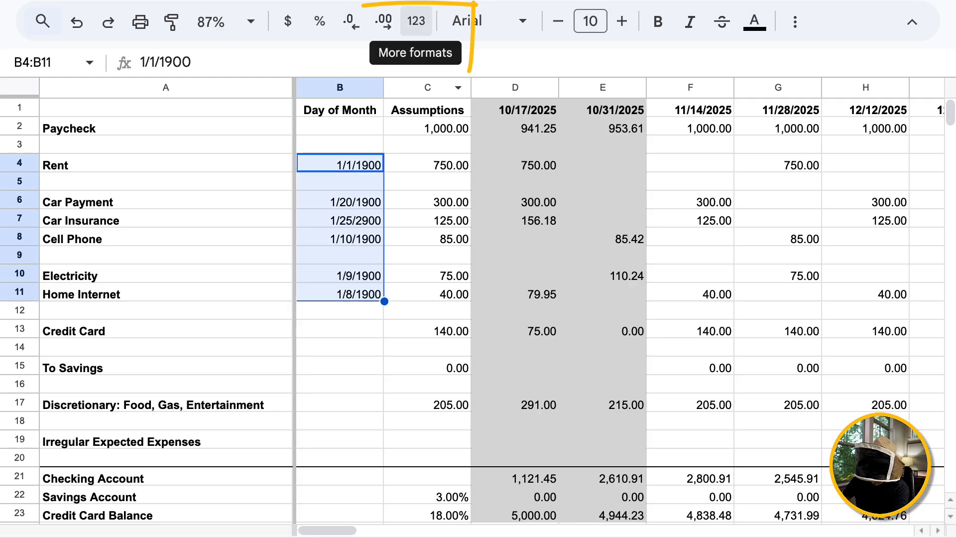
{"action": "left_click", "coordinate": [417, 20]}
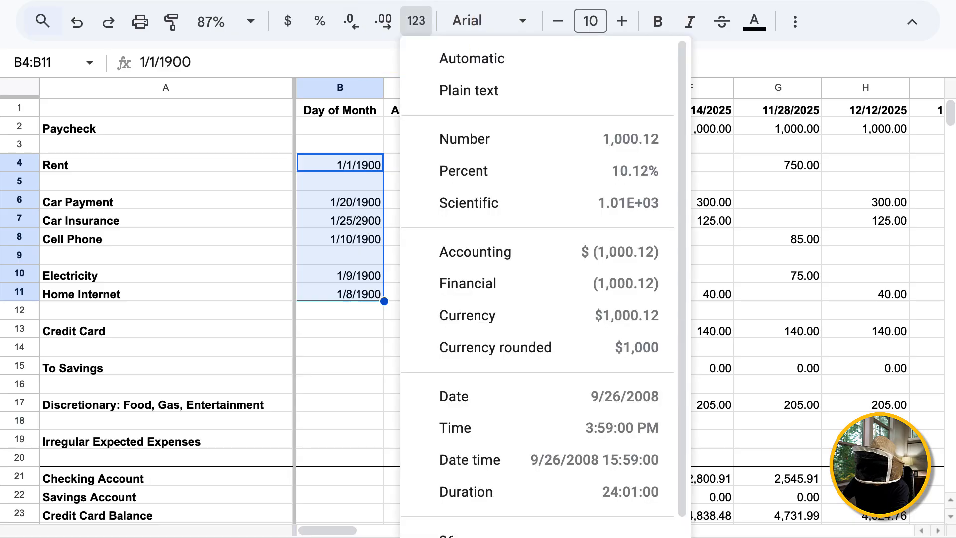
{"action": "scroll", "coordinate": [498, 200], "scroll_direction": "down", "scroll_amount": 3}
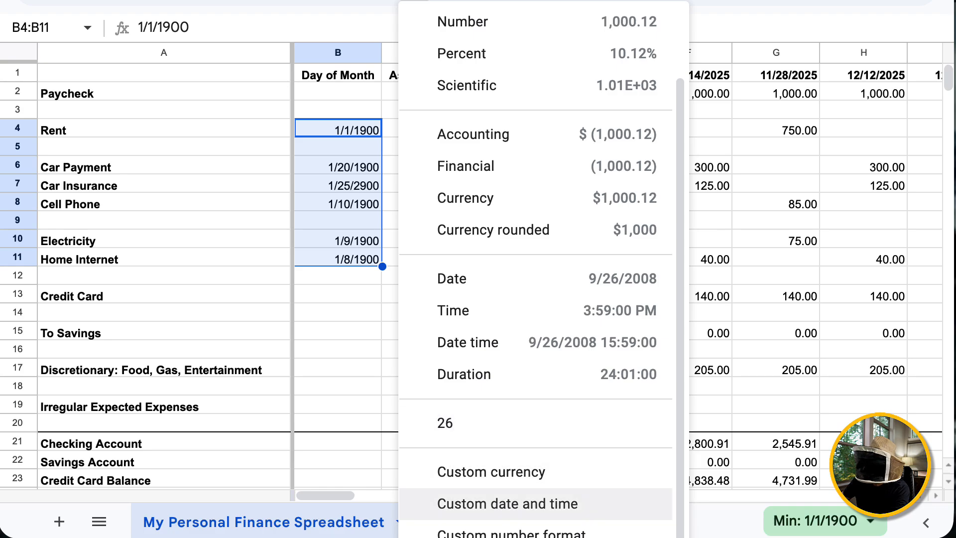
{"action": "left_click", "coordinate": [508, 504]}
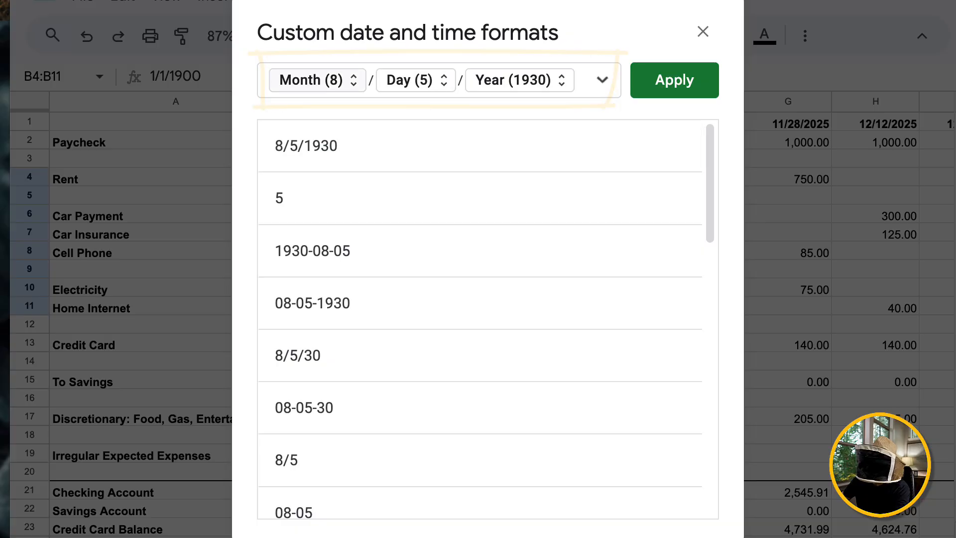
Strip the month, year and both slashes from the custom format, keeping only Day, and apply it.
{"action": "left_click", "coordinate": [318, 80]}
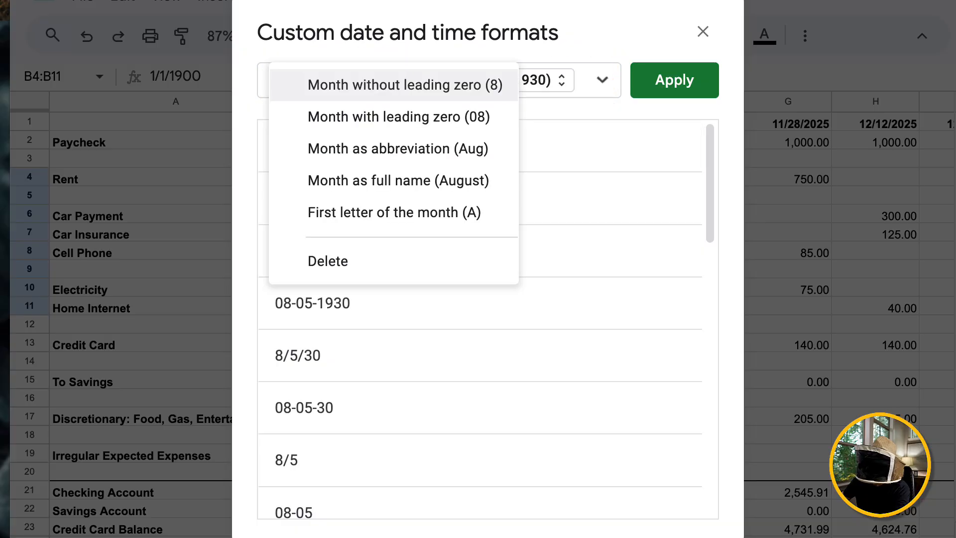
{"action": "left_click", "coordinate": [321, 261]}
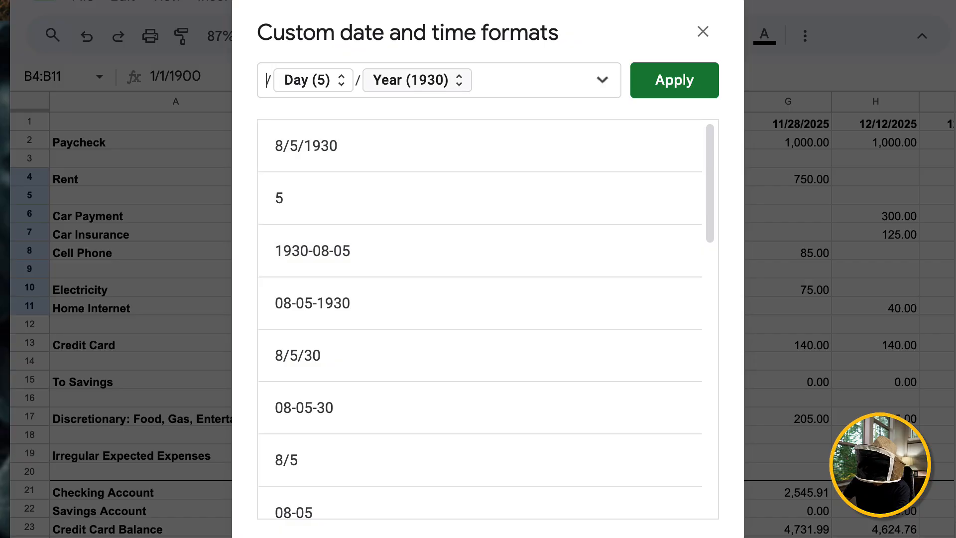
{"action": "left_click", "coordinate": [418, 79]}
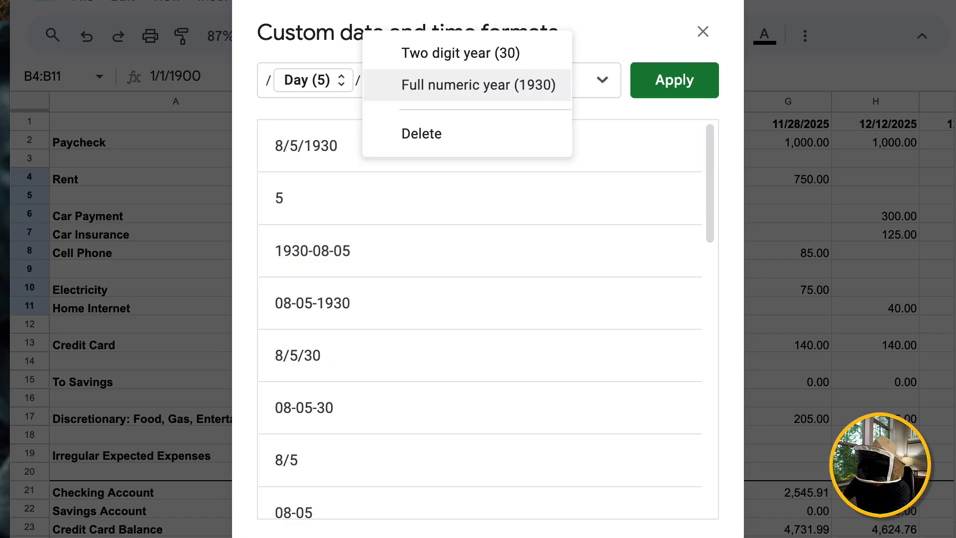
{"action": "left_click", "coordinate": [421, 133]}
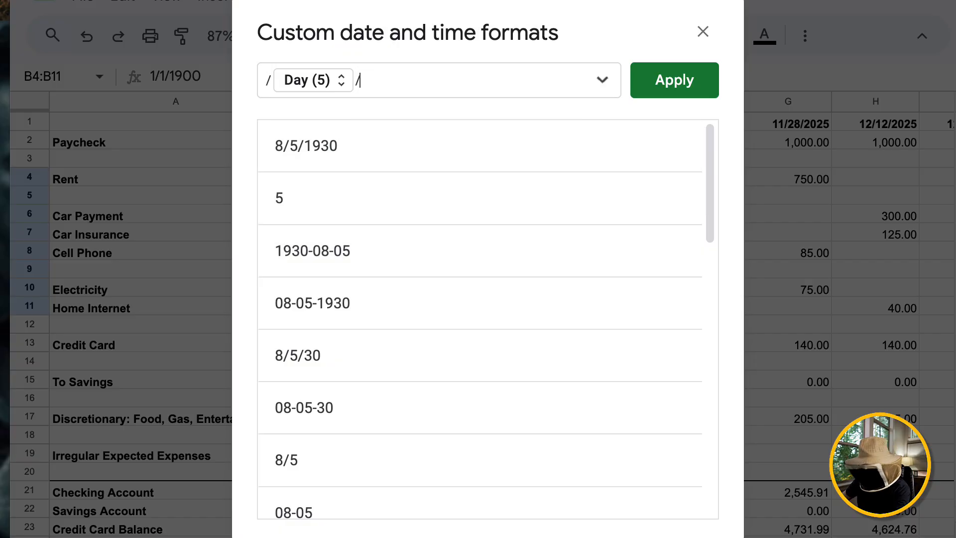
{"action": "key", "text": "BackSpace"}
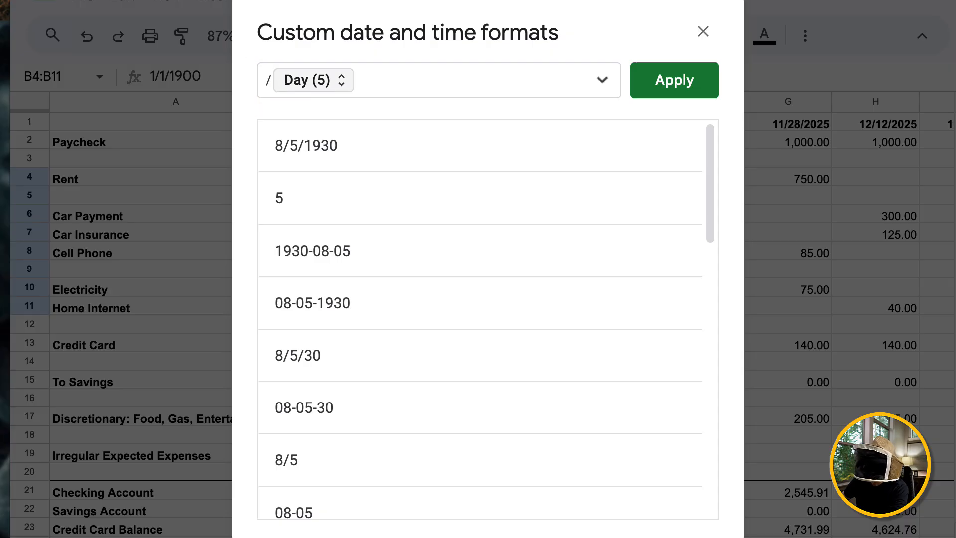
{"action": "key", "text": "BackSpace"}
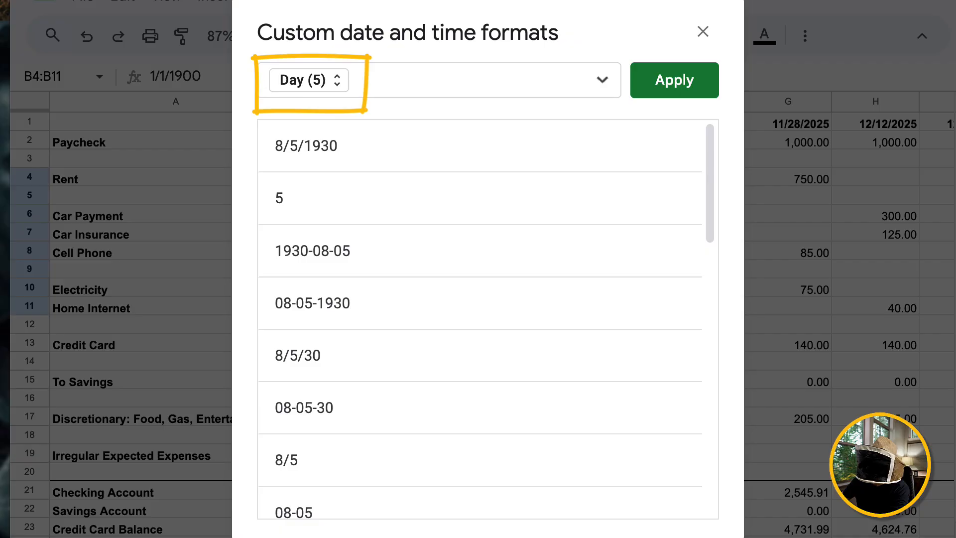
{"action": "left_click", "coordinate": [674, 80]}
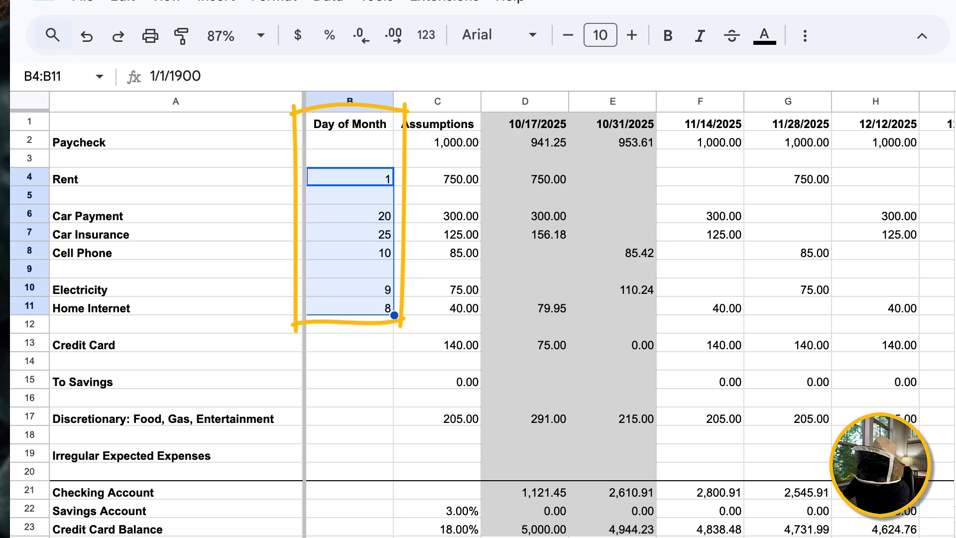
Center-align all of column B horizontally, then reselect cell B4.
{"action": "left_click", "coordinate": [350, 177]}
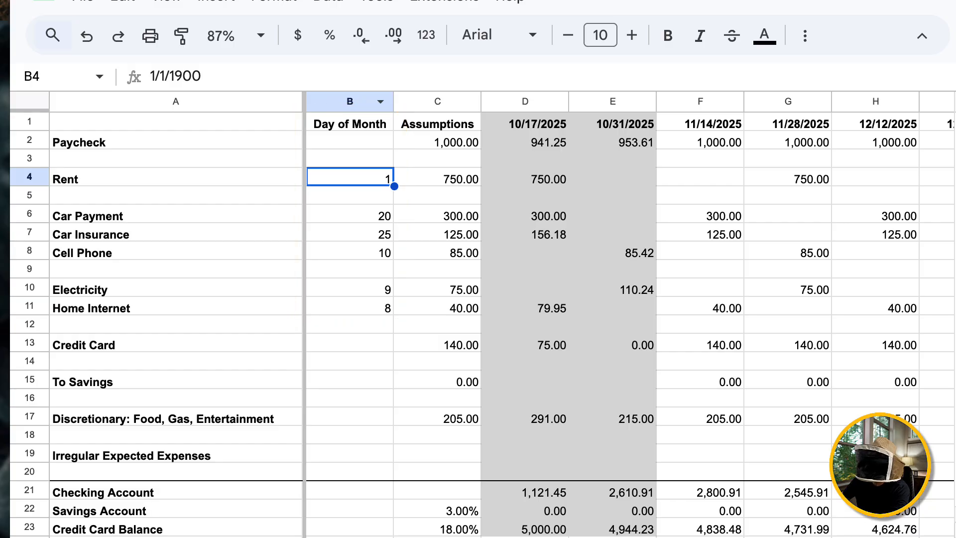
{"action": "left_click", "coordinate": [350, 102]}
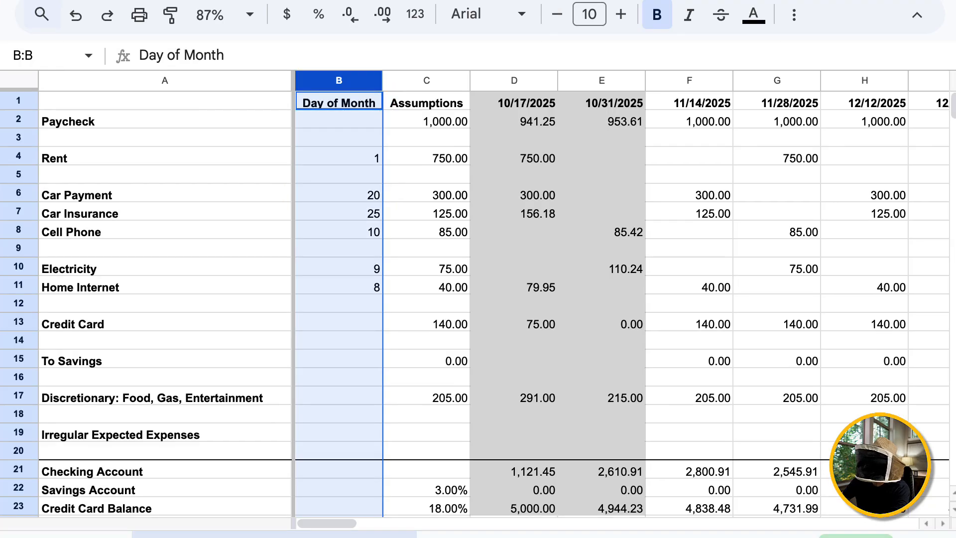
{"action": "left_click", "coordinate": [794, 14]}
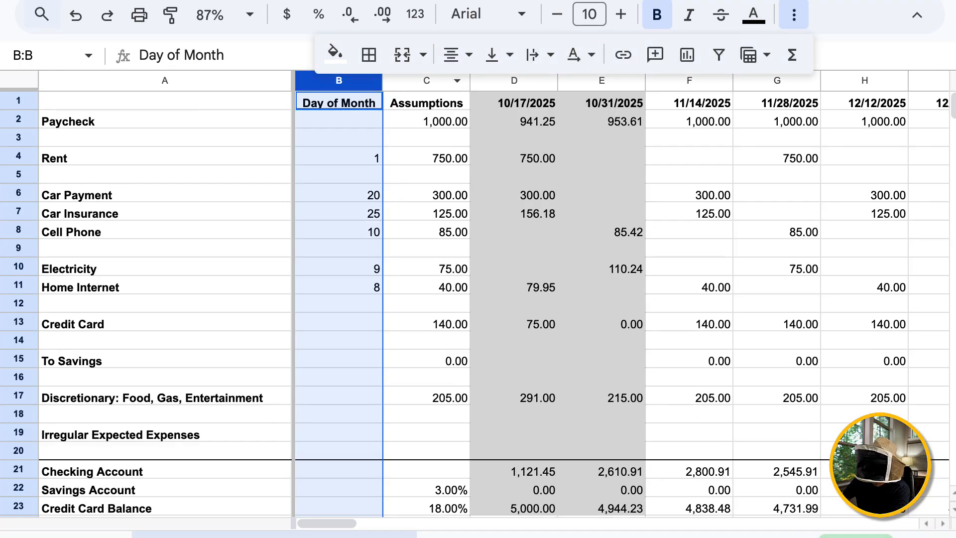
{"action": "left_click", "coordinate": [455, 54]}
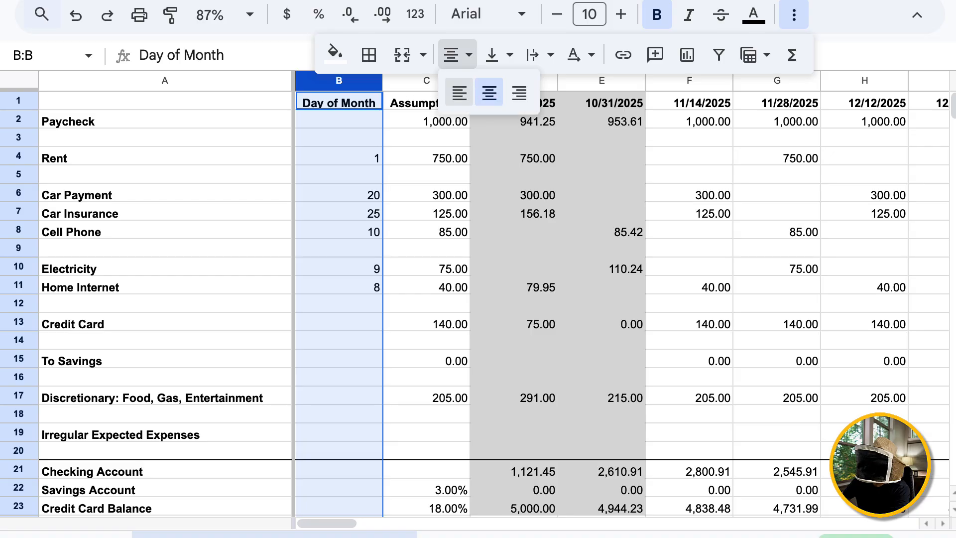
{"action": "left_click", "coordinate": [489, 92]}
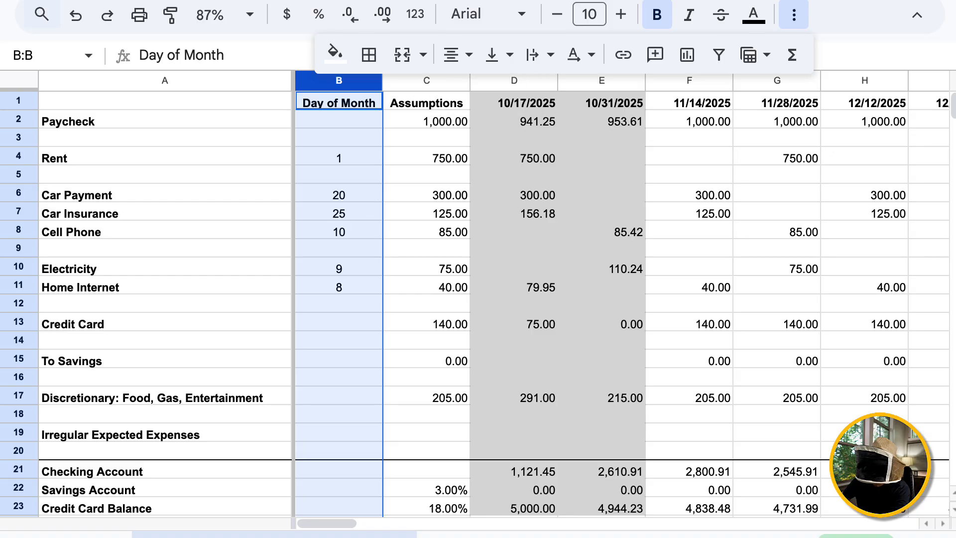
{"action": "left_click", "coordinate": [338, 156]}
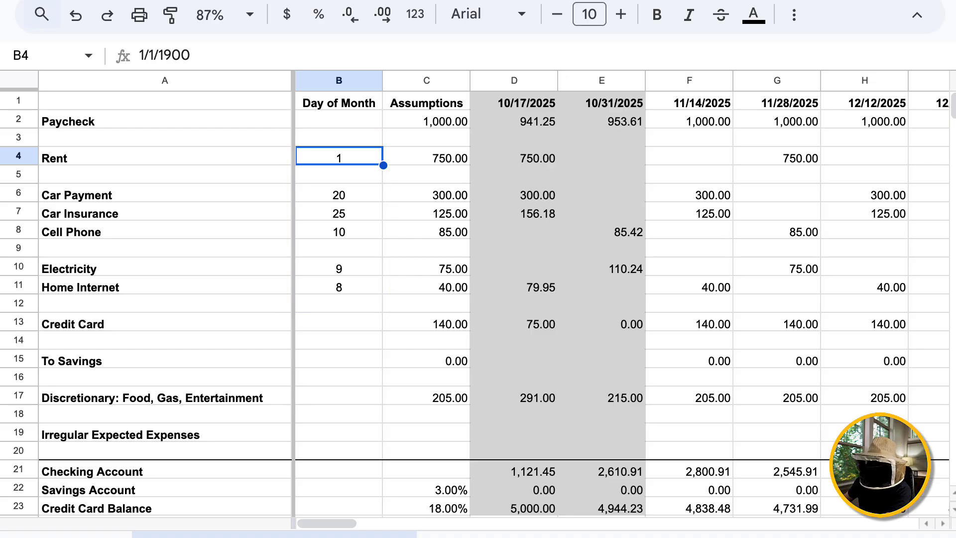
{"action": "type", "text": "2"}
{"action": "key", "text": "Return"}
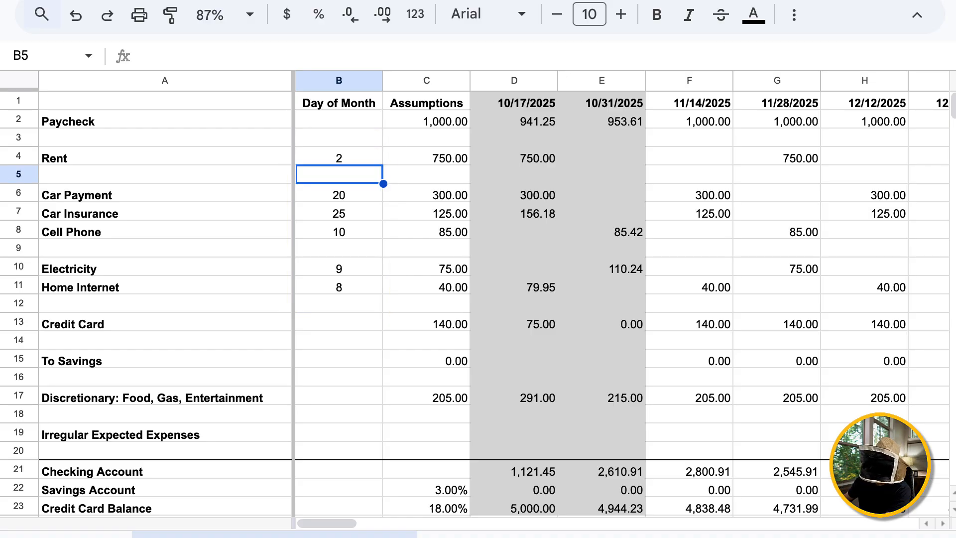
{"action": "key", "text": "Up"}
{"action": "type", "text": "1"}
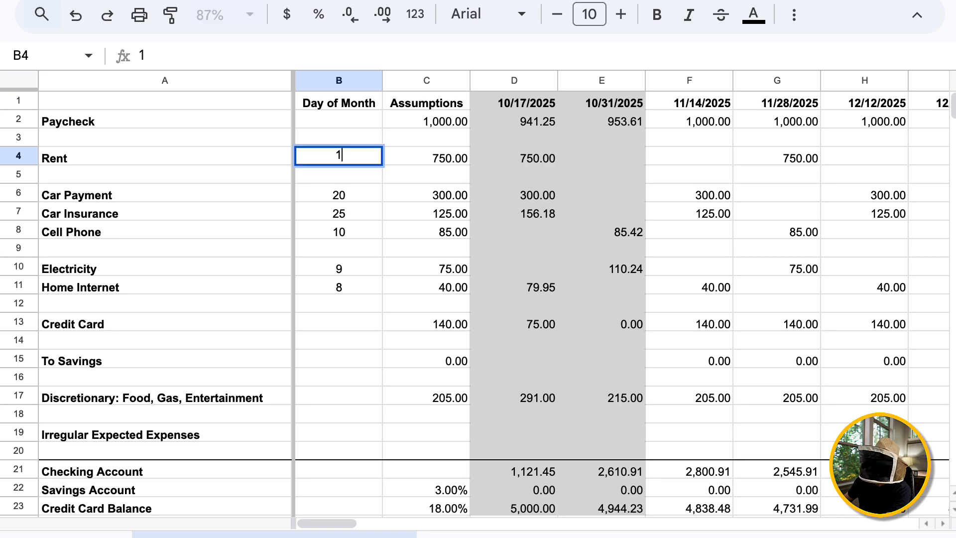
{"action": "key", "text": "Return"}
{"action": "key", "text": "Up"}
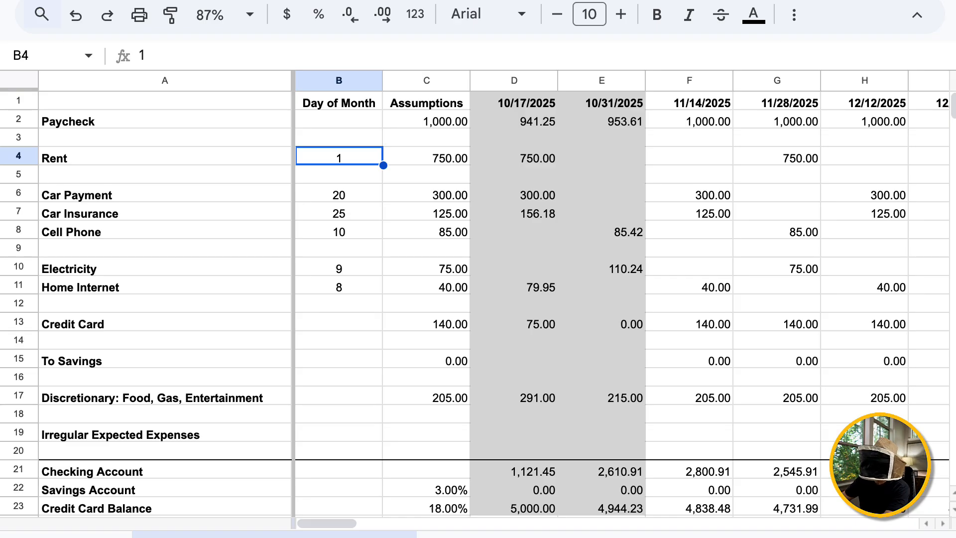
{"action": "left_click", "coordinate": [689, 193]}
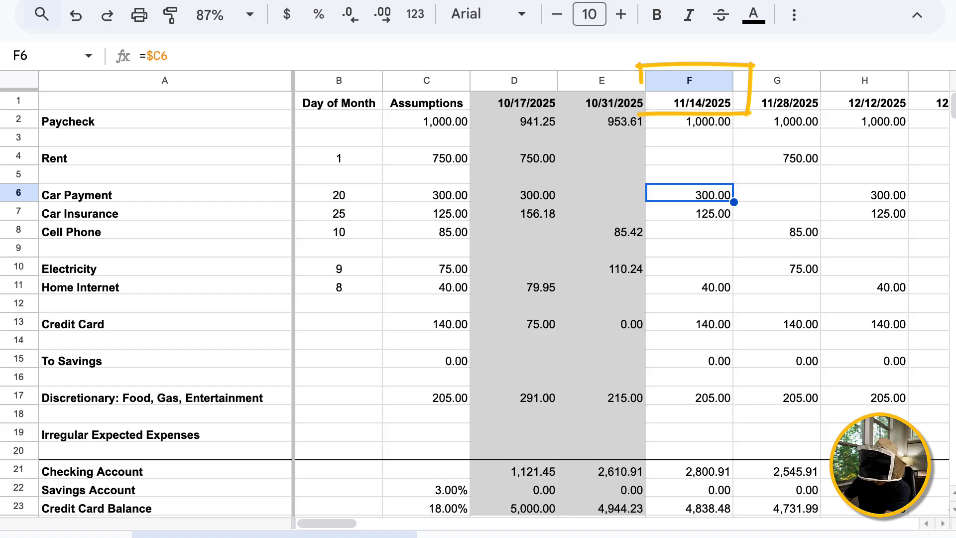
{"action": "left_click", "coordinate": [689, 101]}
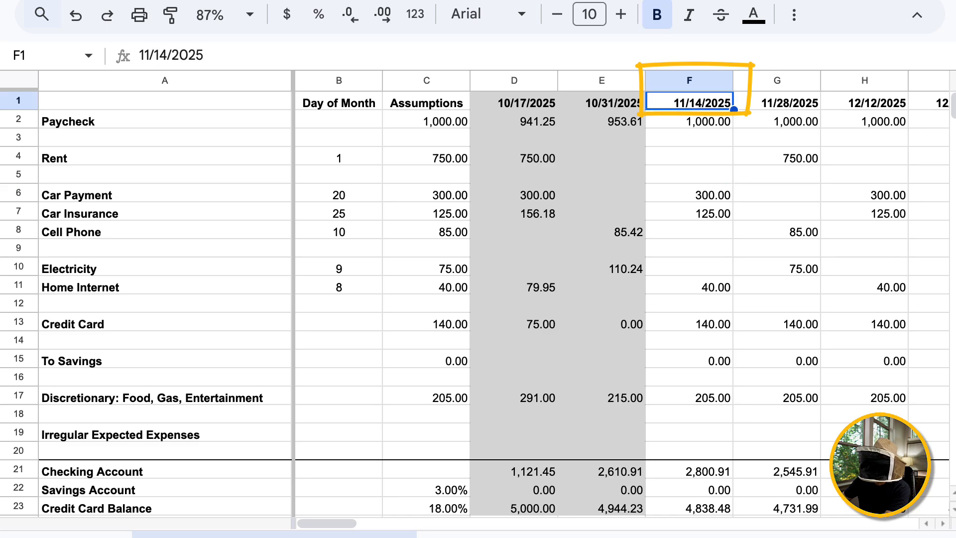
{"action": "left_click", "coordinate": [777, 101]}
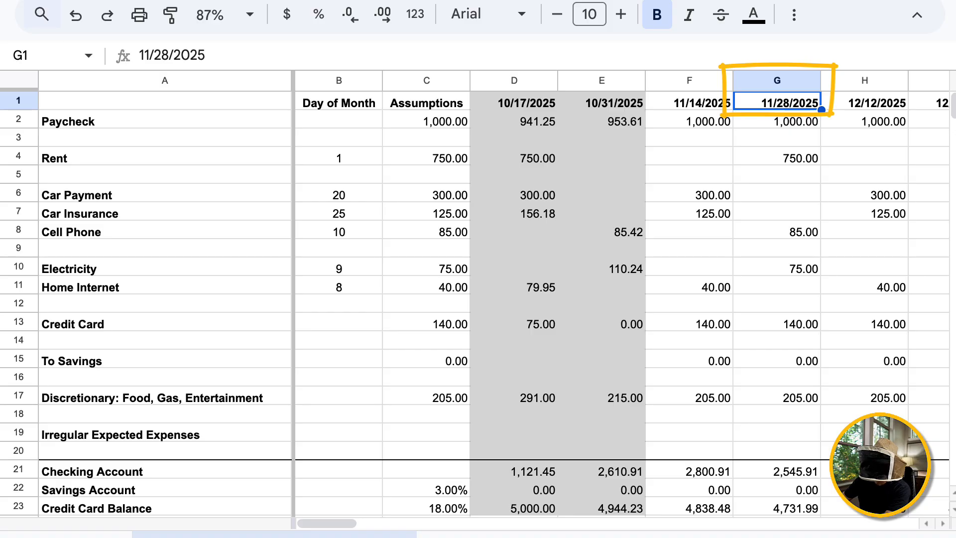
{"action": "left_click", "coordinate": [689, 194]}
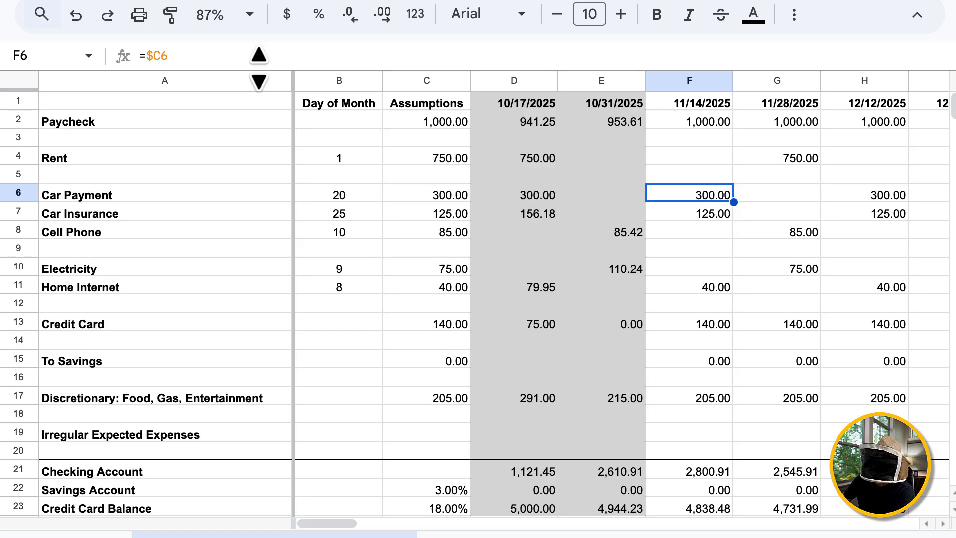
In F6, replace the old C6 reference with the start of a multi-line LET( formula.
{"action": "left_click_drag", "start_coordinate": [259, 68], "coordinate": [267, 210]}
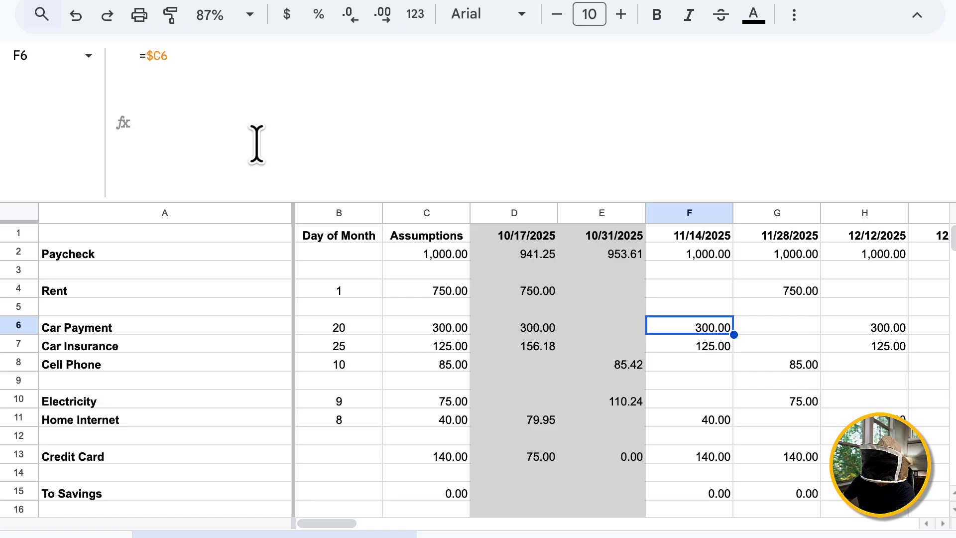
{"action": "left_click", "coordinate": [258, 91]}
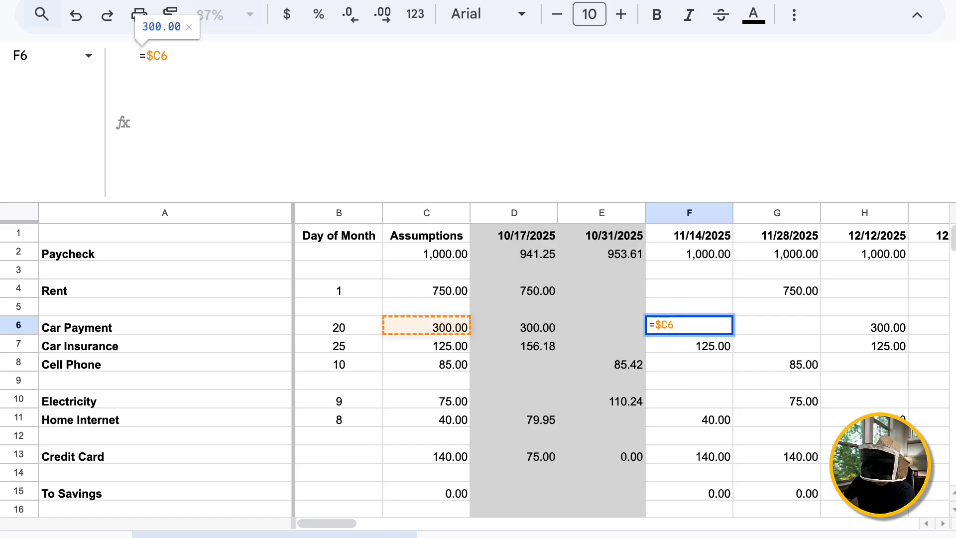
{"action": "key", "text": "BackSpace"}
{"action": "key", "text": "BackSpace"}
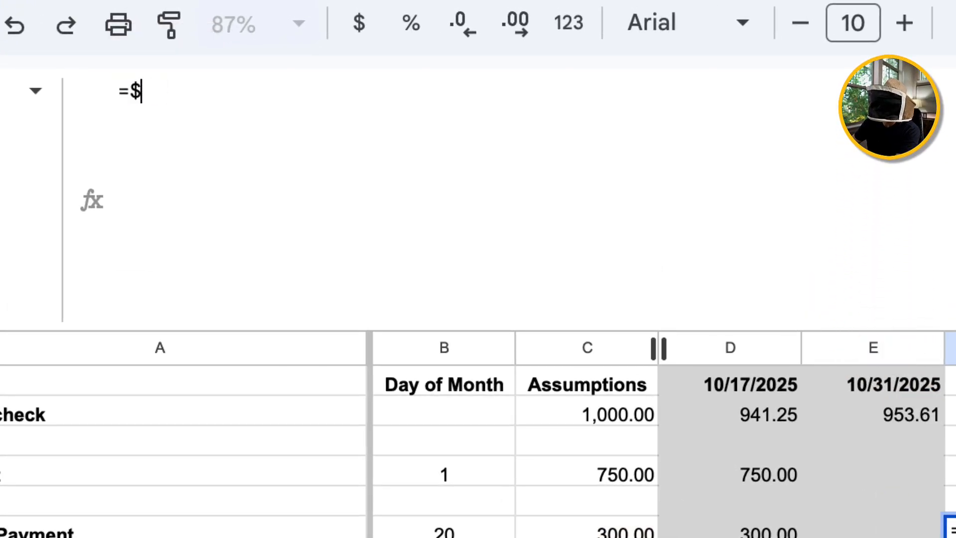
{"action": "key", "text": "BackSpace"}
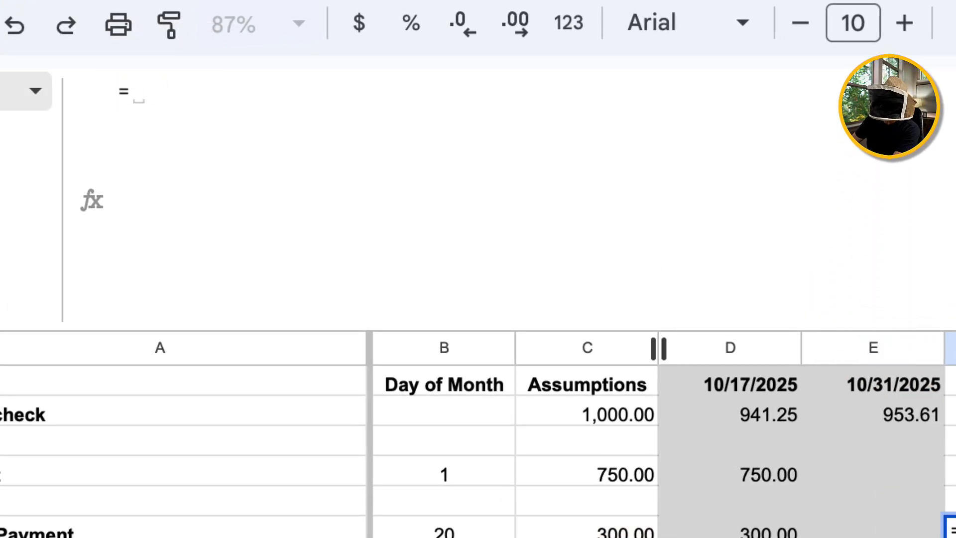
{"action": "type", "text": "LET("}
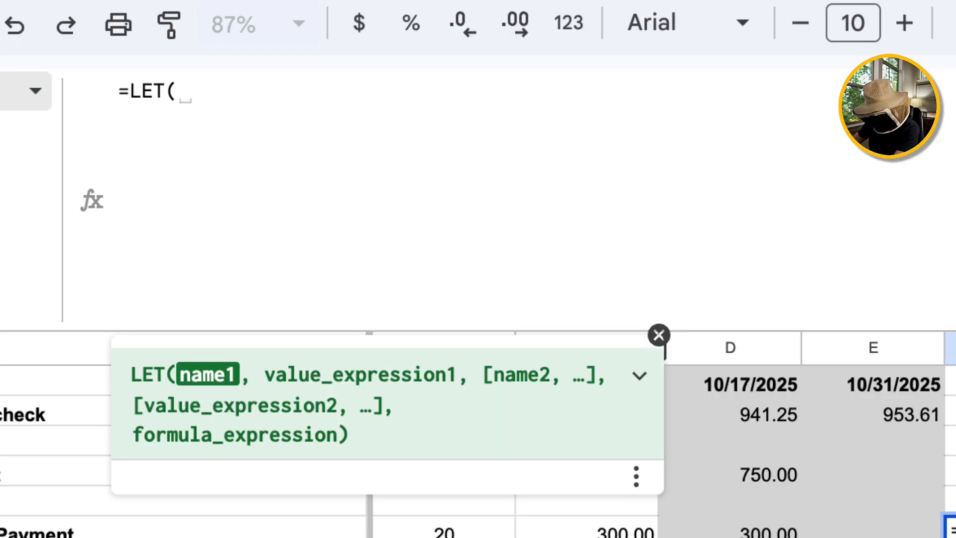
{"action": "key", "text": "ctrl+Return"}
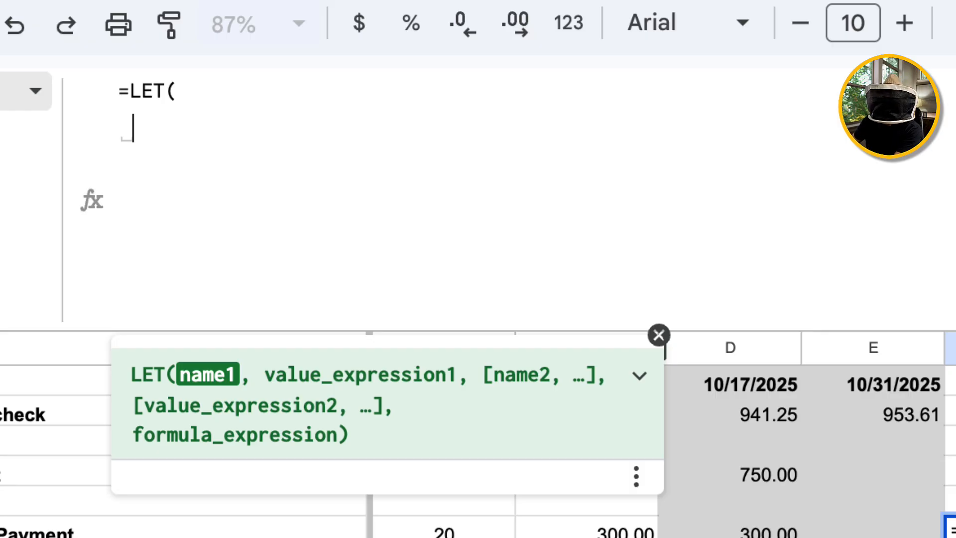
Define start as INT(F$1) and stop as INT(G$1) on separate LET lines.
{"action": "type", "text": "s"}
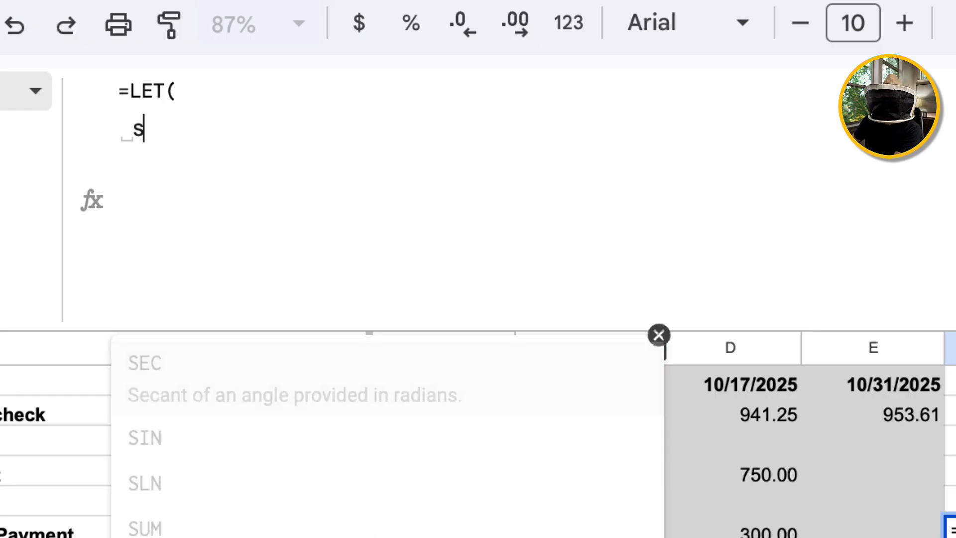
{"action": "type", "text": "tart, "}
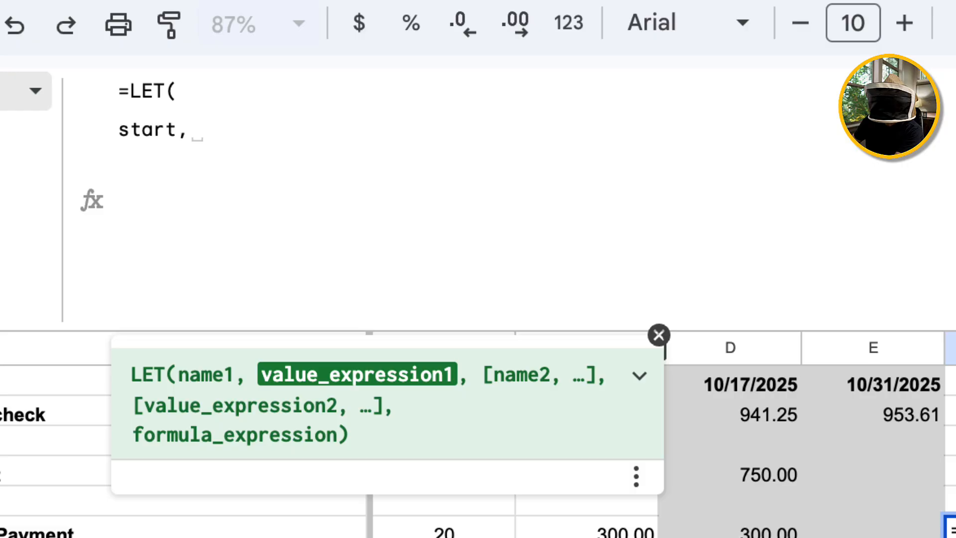
{"action": "type", "text": "INT"}
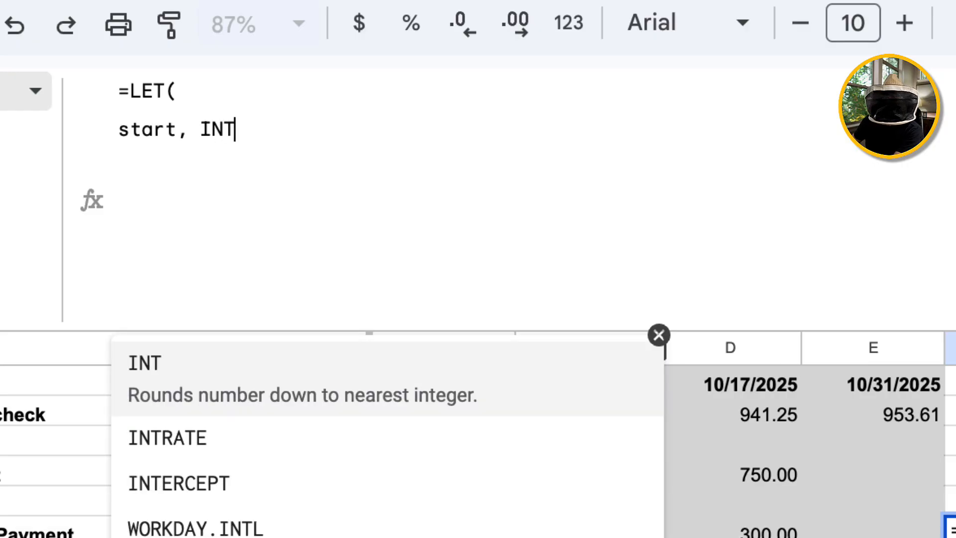
{"action": "type", "text": "("}
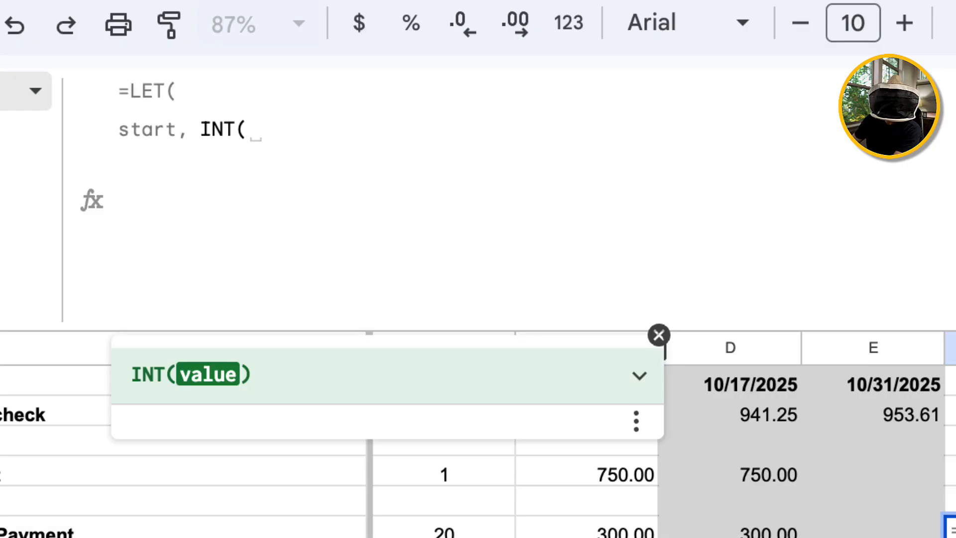
{"action": "type", "text": "F$1"}
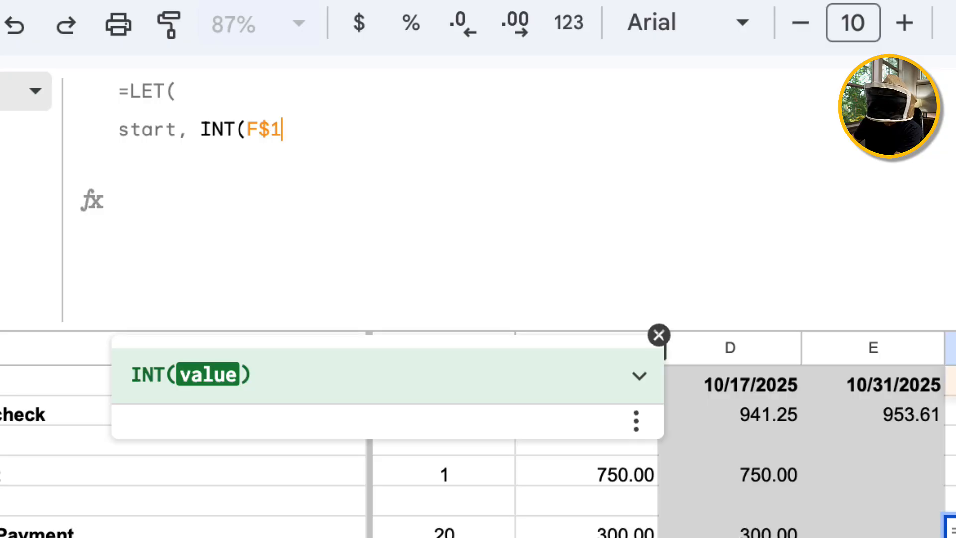
{"action": "type", "text": "),"}
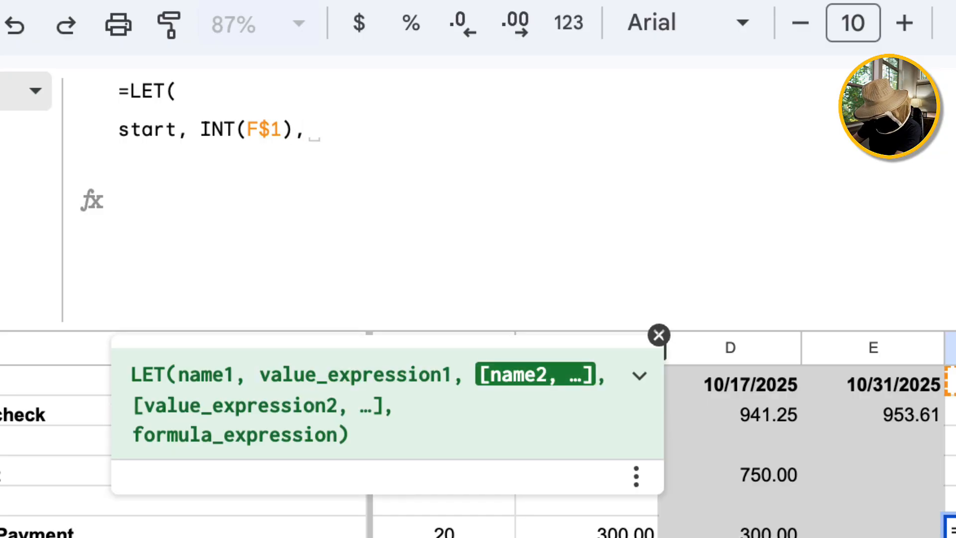
{"action": "key", "text": "ctrl+Return"}
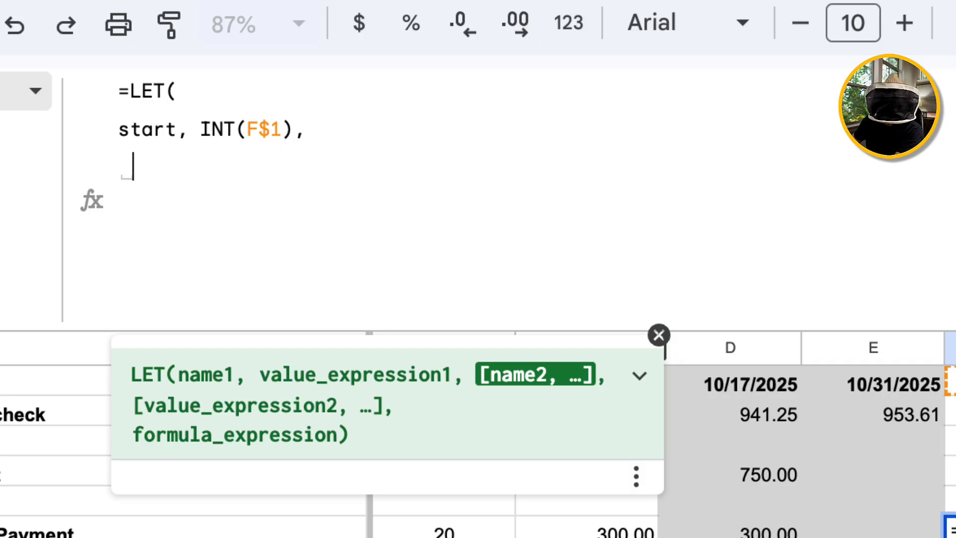
{"action": "type", "text": "stop, "}
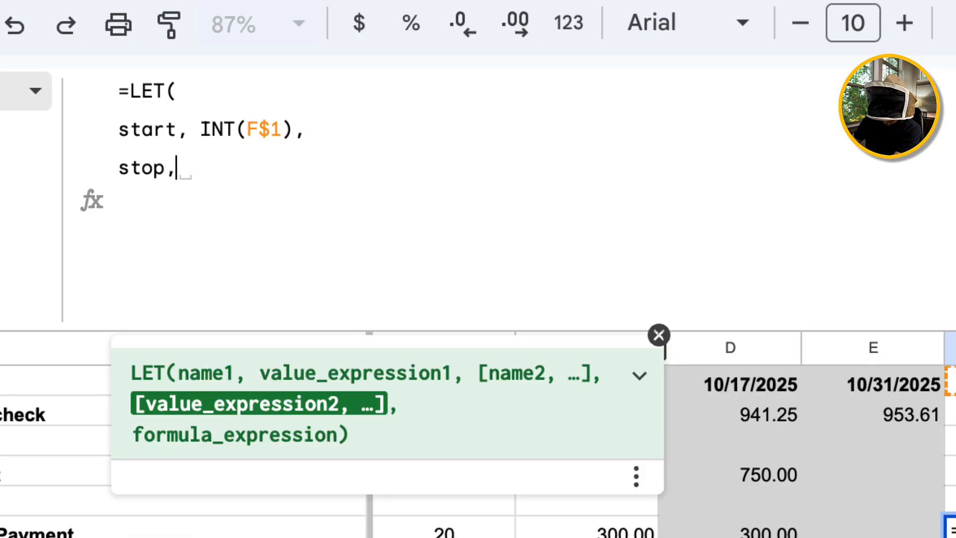
{"action": "type", "text": "INT"}
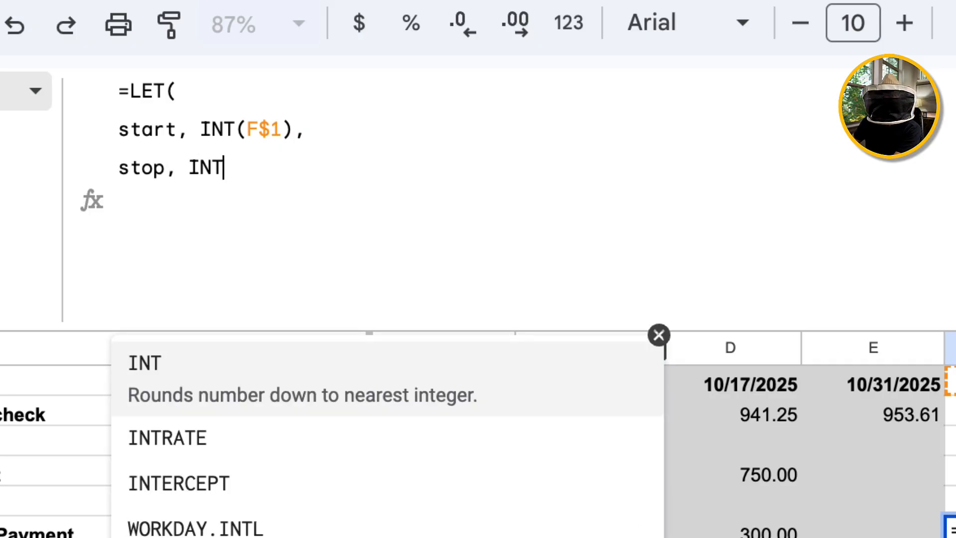
{"action": "type", "text": "(G"}
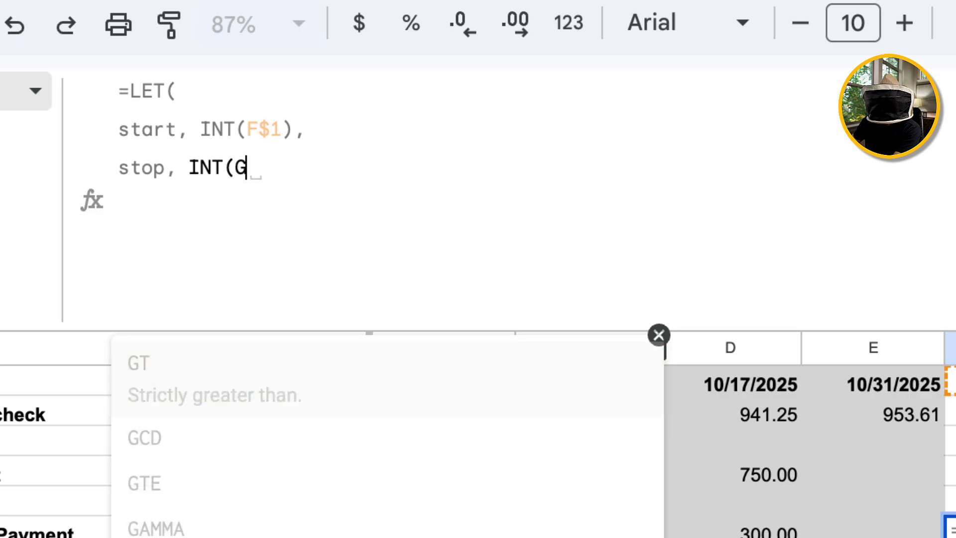
{"action": "type", "text": "$1),"}
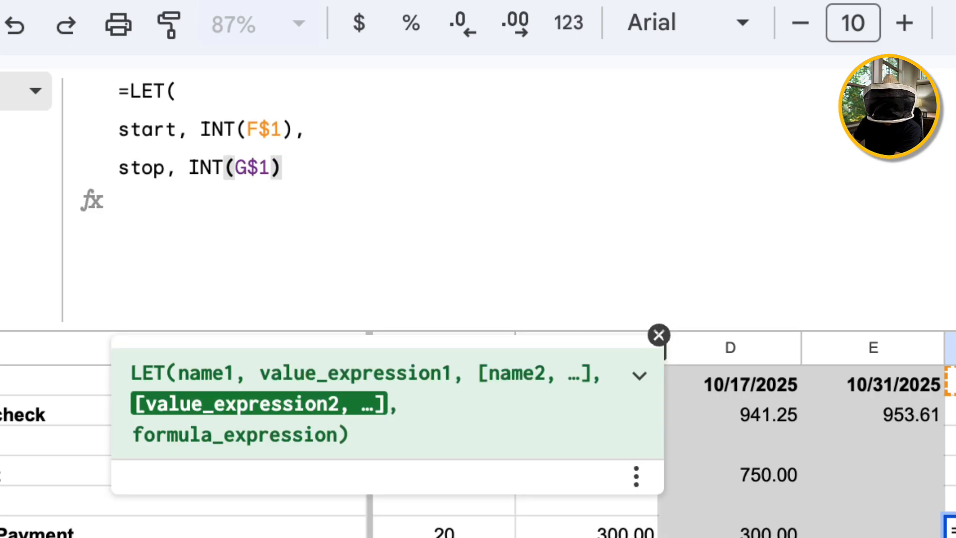
{"action": "key", "text": "ctrl+Return"}
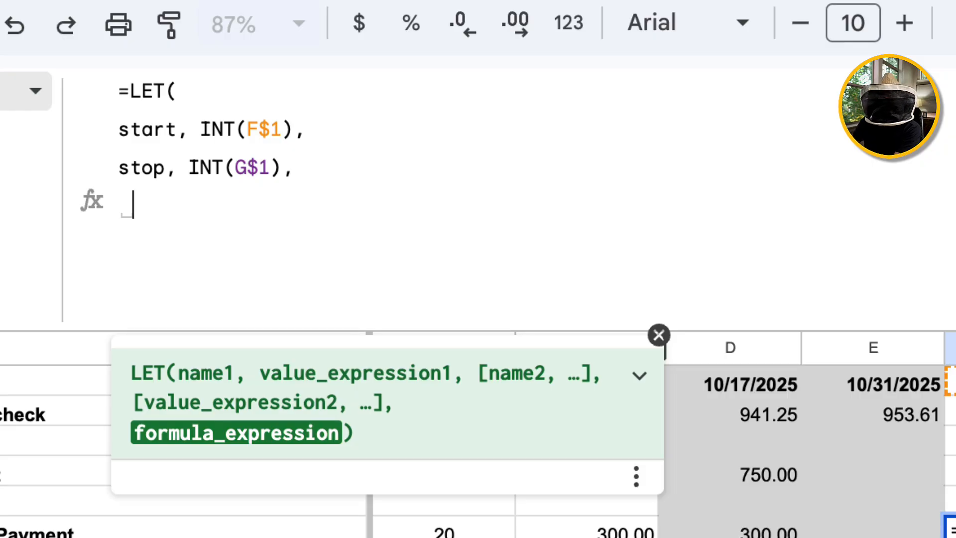
Add dueDay as VALUE($B6) and cand as DATE(YEAR(start), MONTH(start), dueDay) to the LET formula.
{"action": "key", "text": "BackSpace"}
{"action": "type", "text": "dueDay, VALUE("}
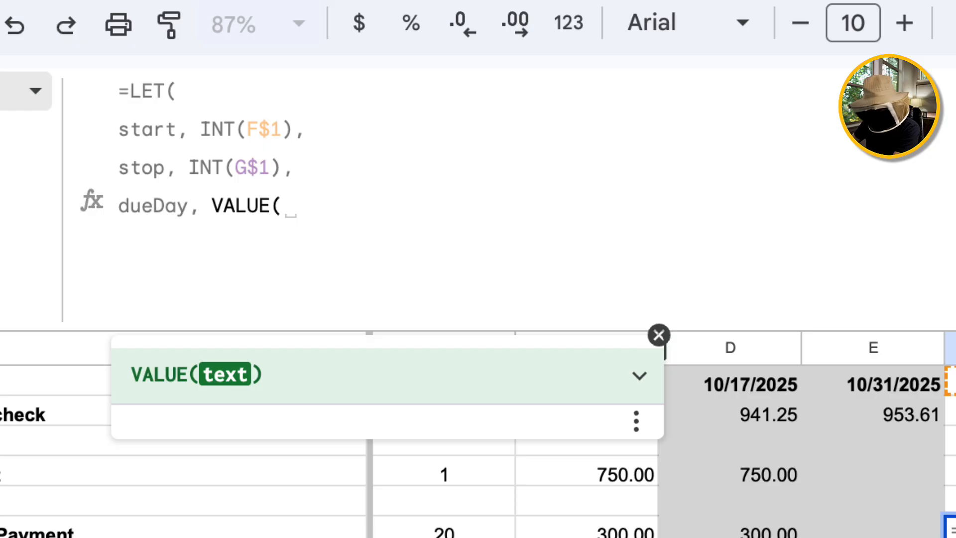
{"action": "type", "text": "$B6"}
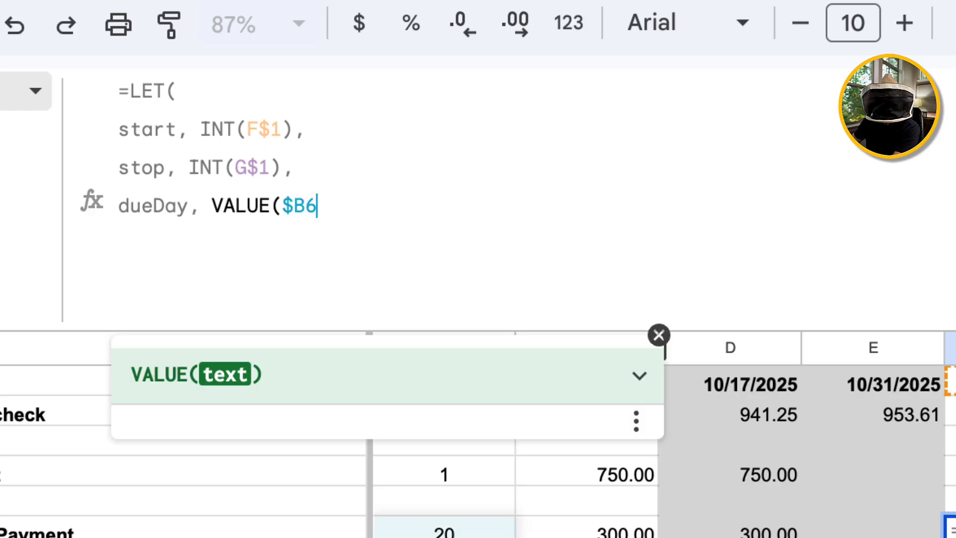
{"action": "type", "text": ")"}
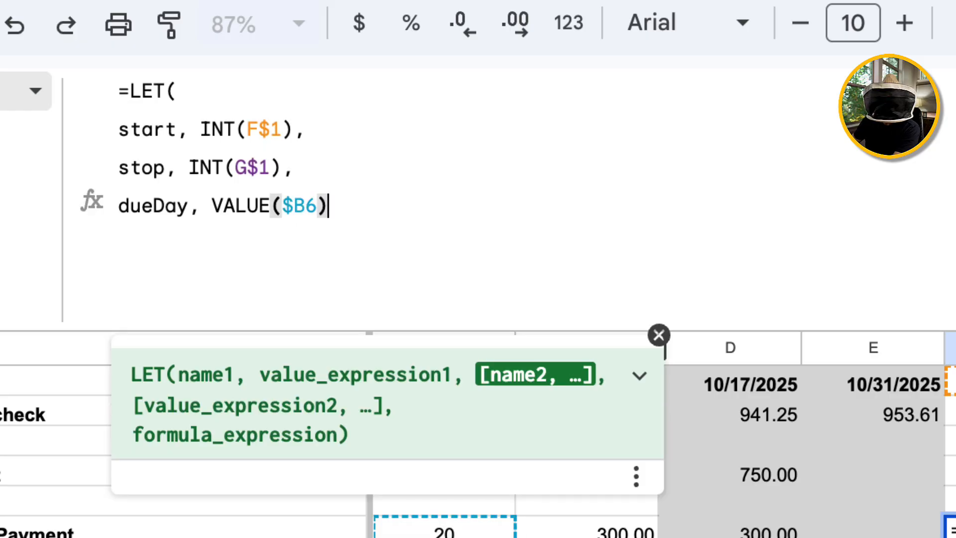
{"action": "type", "text": ","}
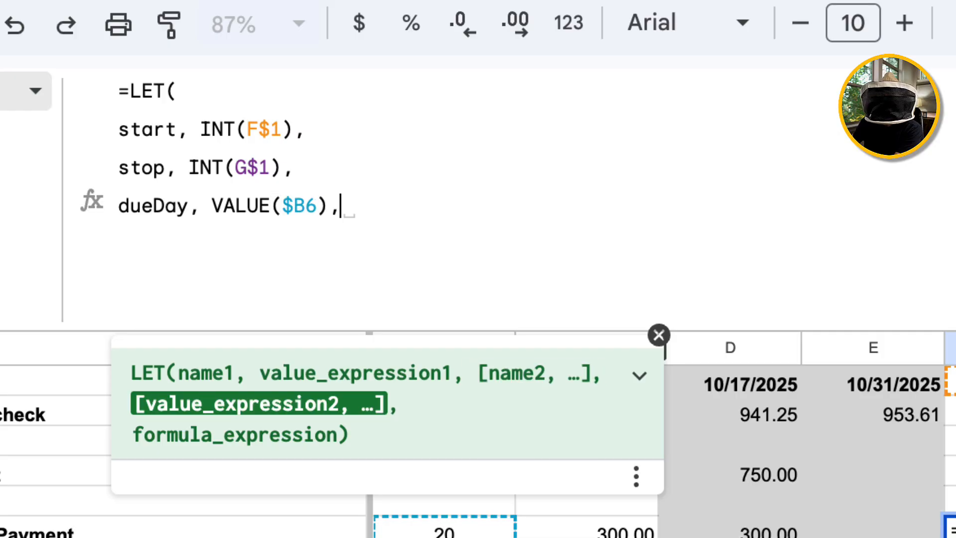
{"action": "key", "text": "ctrl+Return"}
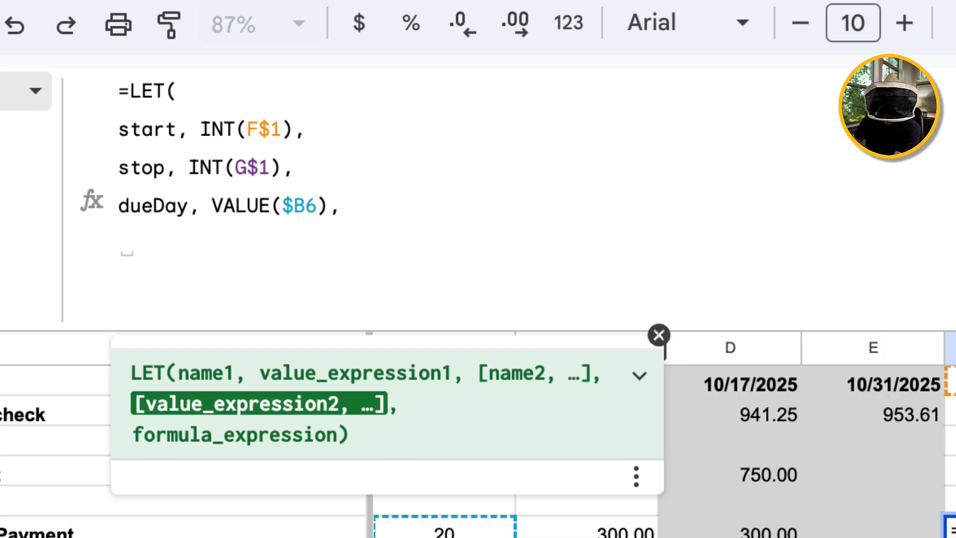
{"action": "type", "text": "cand"}
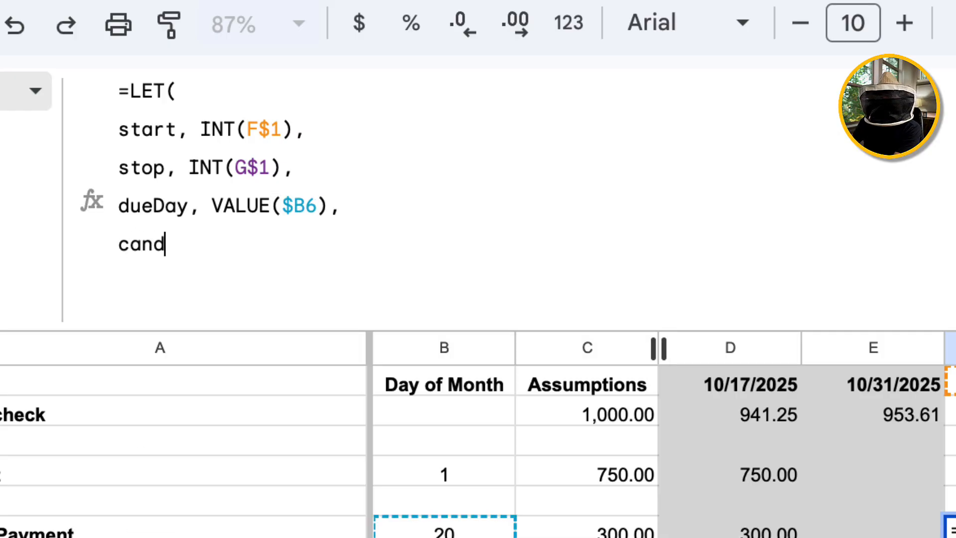
{"action": "type", "text": ", DATE"}
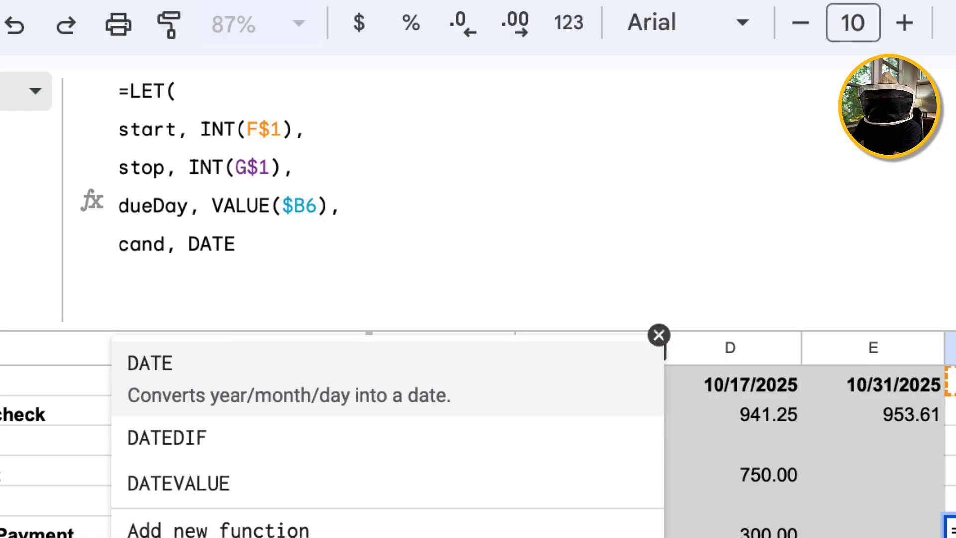
{"action": "type", "text": "("}
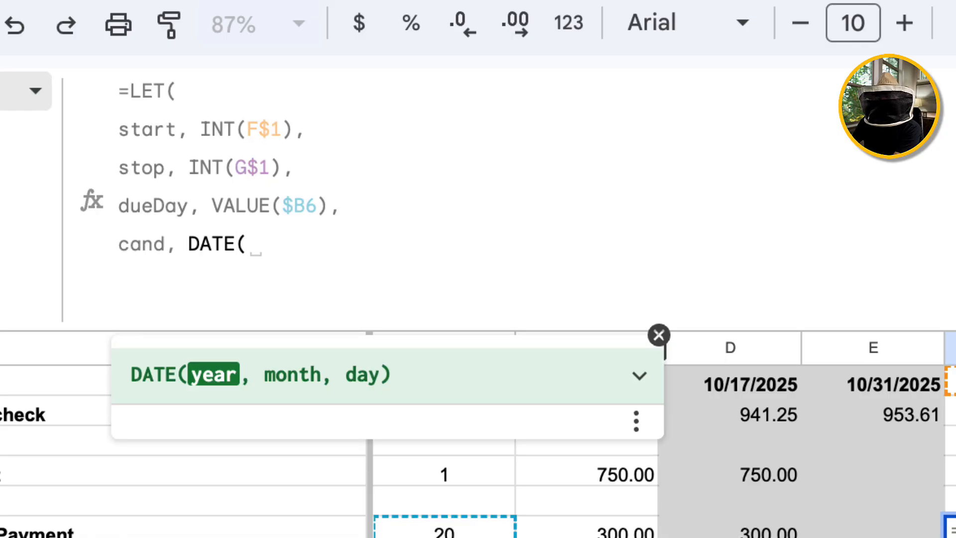
{"action": "type", "text": "YEAR("}
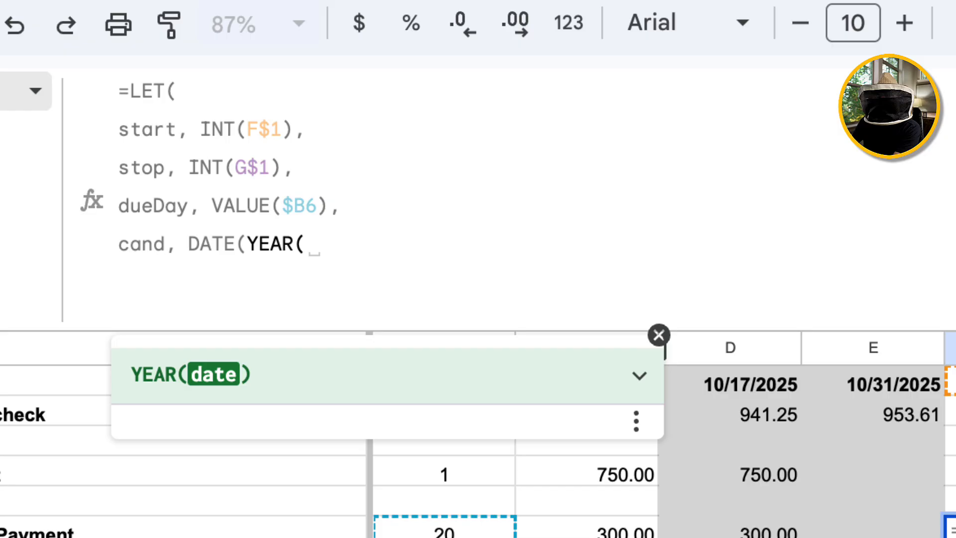
{"action": "type", "text": "start),"}
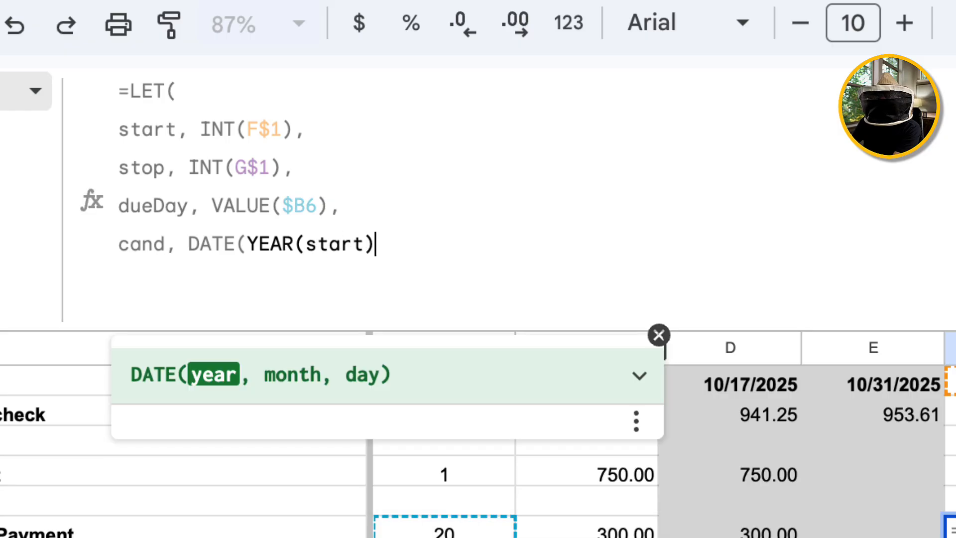
{"action": "type", "text": " MONTH"}
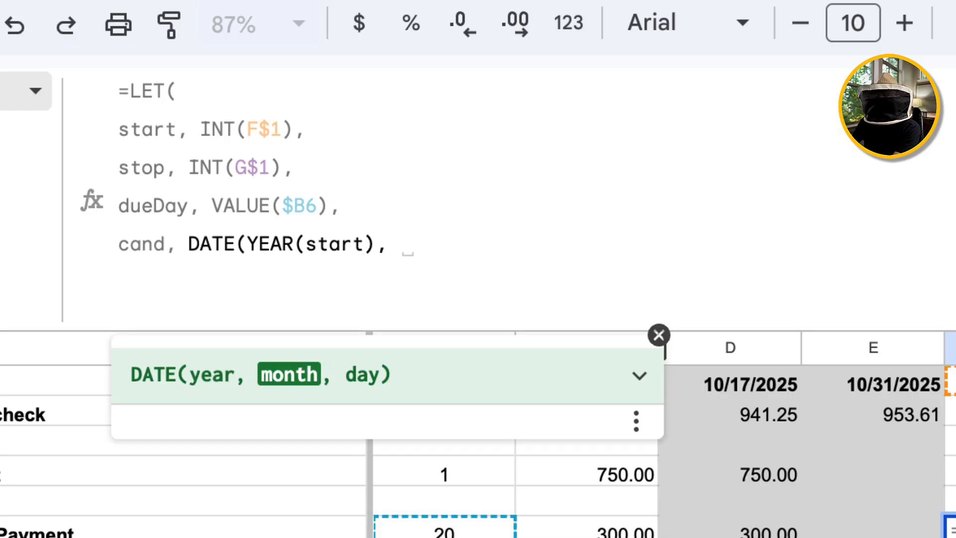
{"action": "type", "text": "(s"}
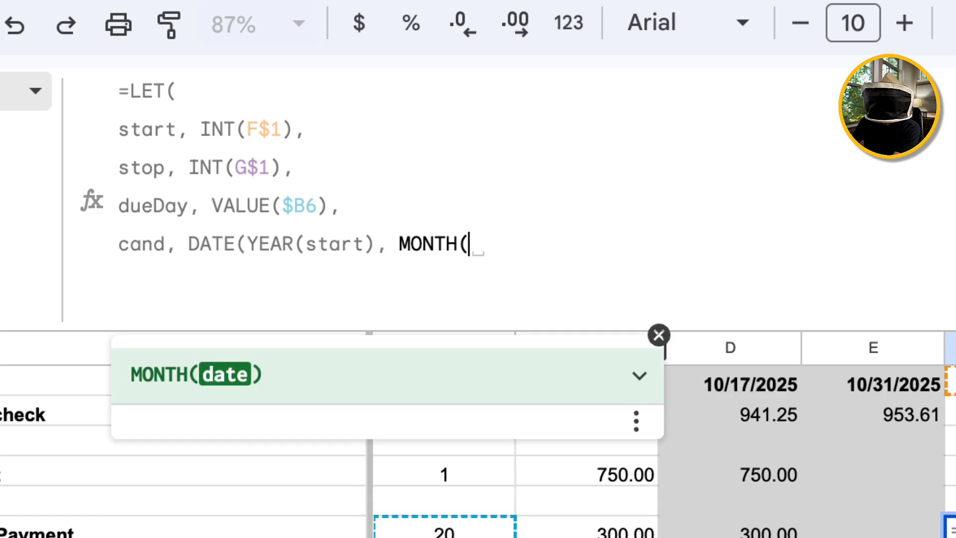
{"action": "type", "text": "tart),"}
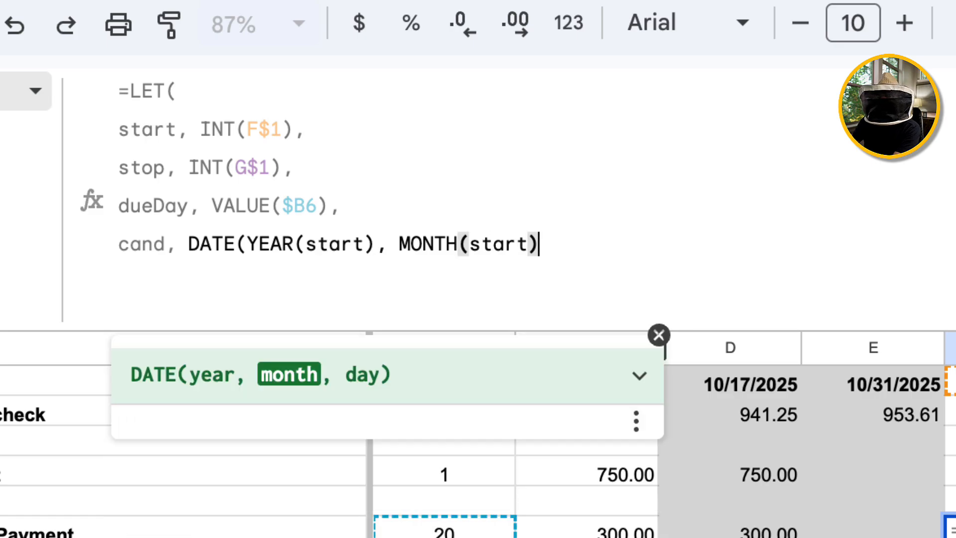
{"action": "type", "text": " dueDay"}
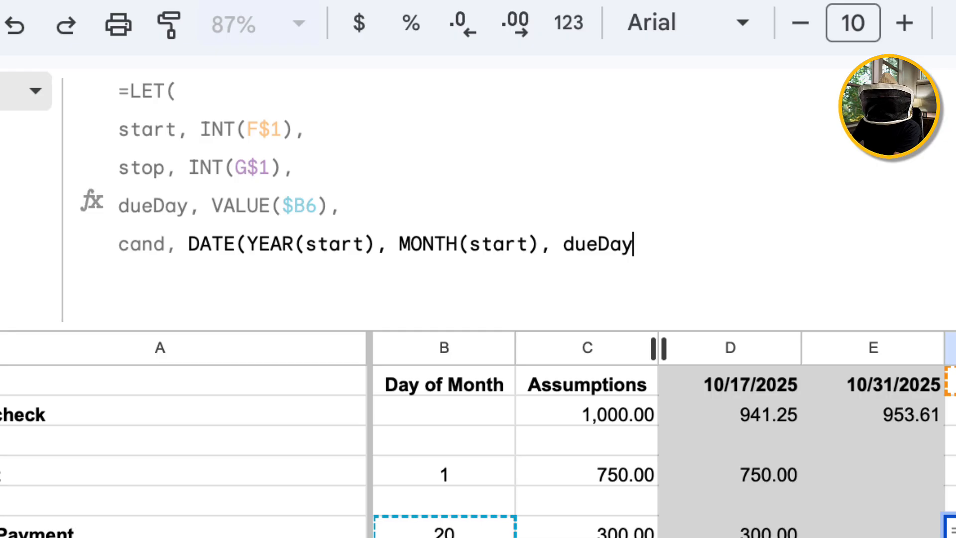
{"action": "type", "text": "),"}
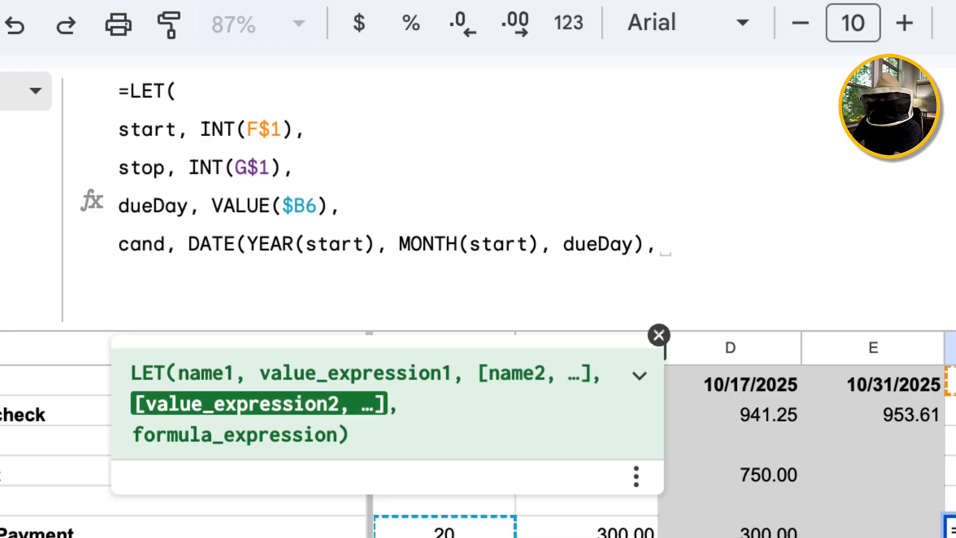
{"action": "key", "text": "ctrl+Return"}
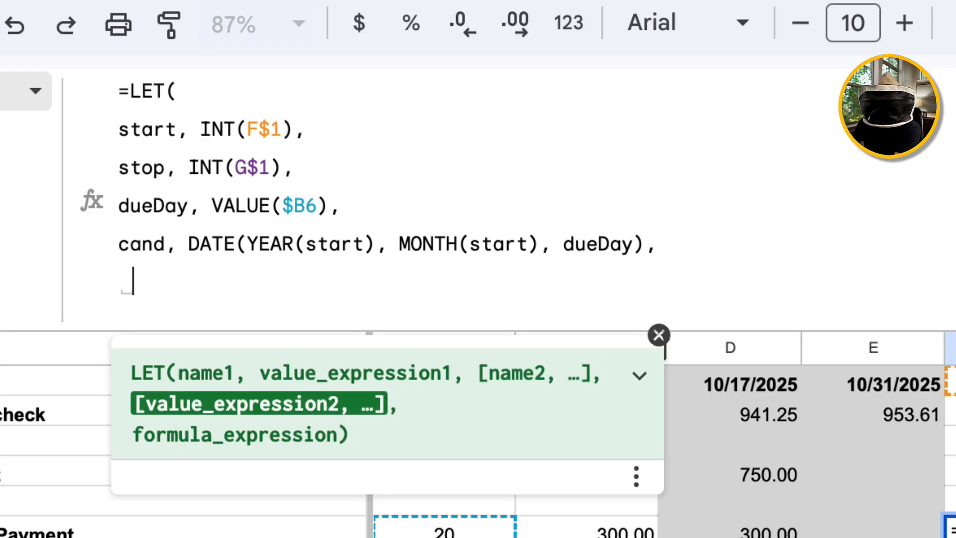
Define inWin as IF(cand<start, EDATE(cand, 1), cand) and type the final IF(AND(inWin>=start, inWin<stop), $C6,"") result.
{"action": "type", "text": "inWin"}
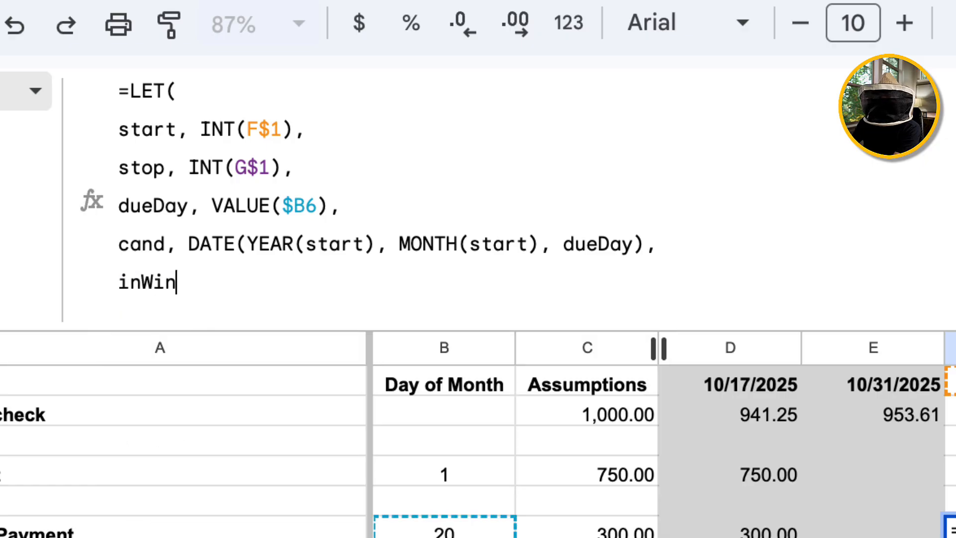
{"action": "type", "text": ","}
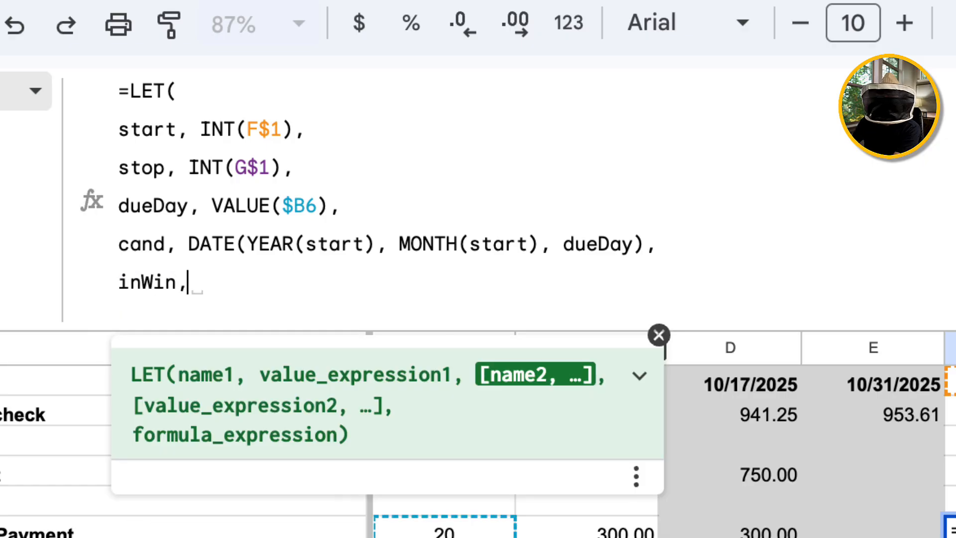
{"action": "type", "text": " IF"}
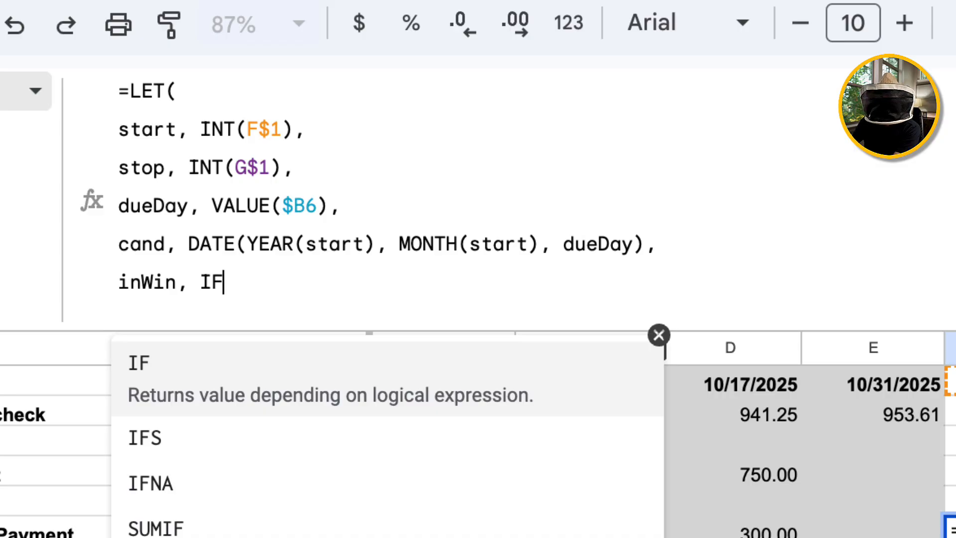
{"action": "type", "text": "("}
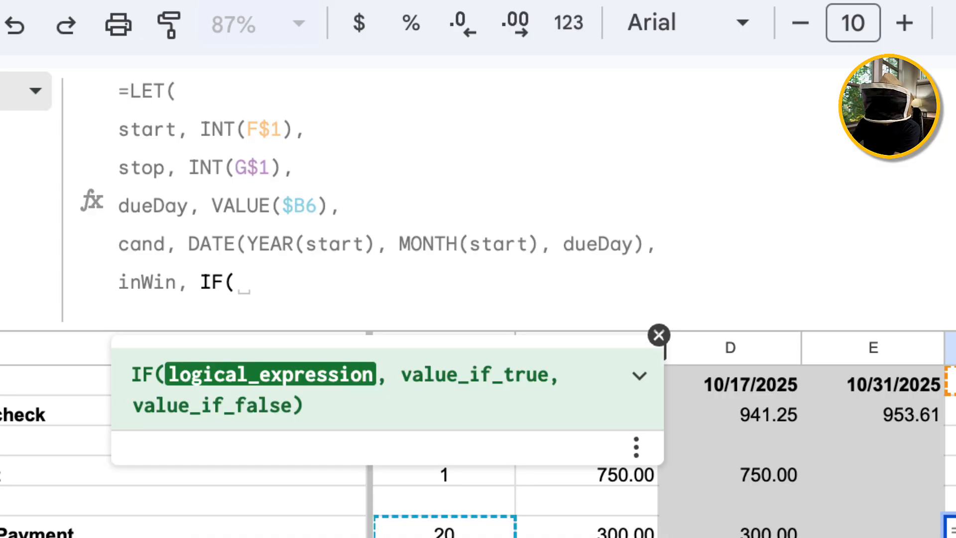
{"action": "type", "text": "cand"}
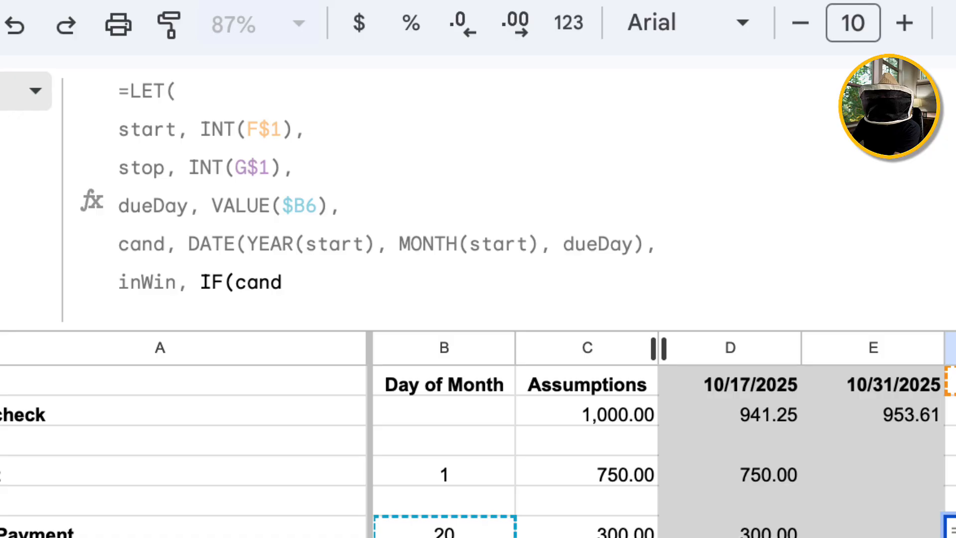
{"action": "type", "text": "<start, "}
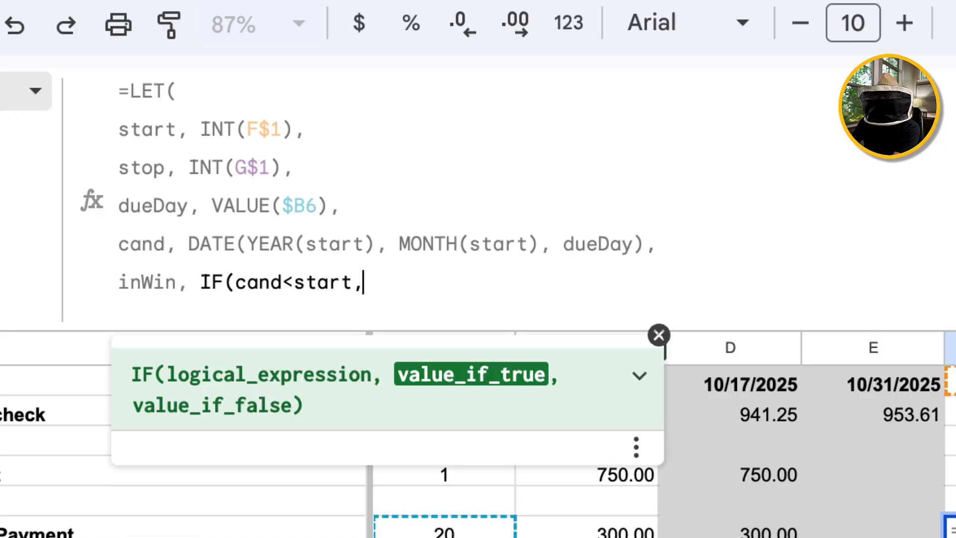
{"action": "type", "text": "EDAT"}
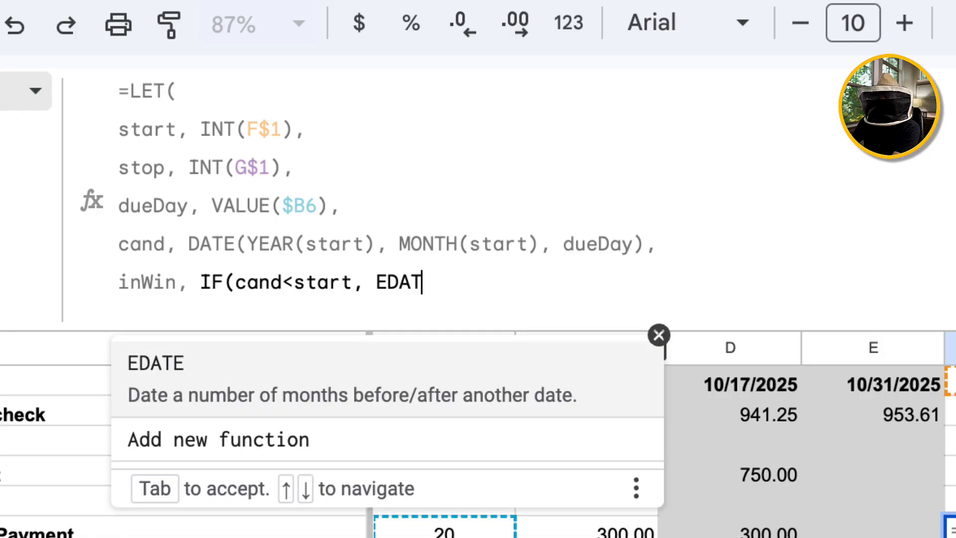
{"action": "type", "text": "E("}
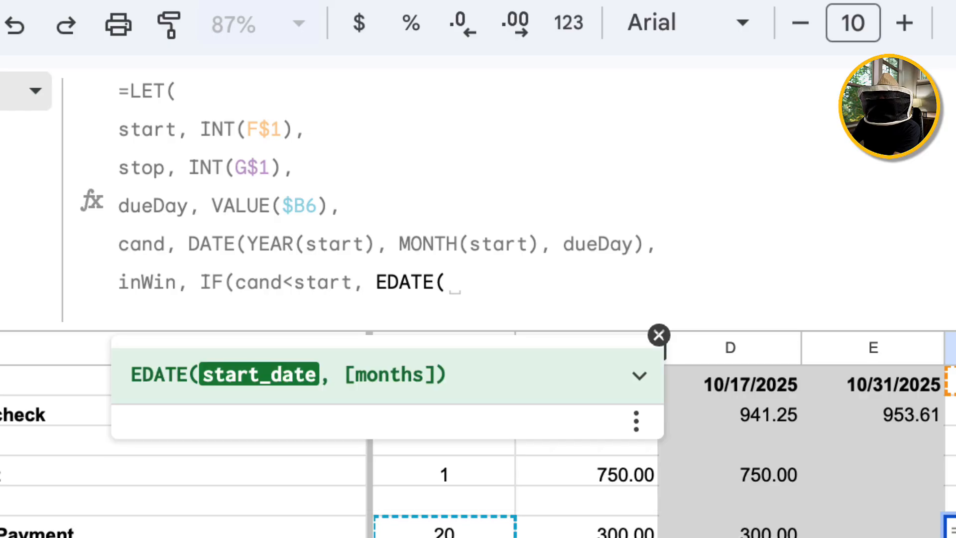
{"action": "type", "text": "cand"}
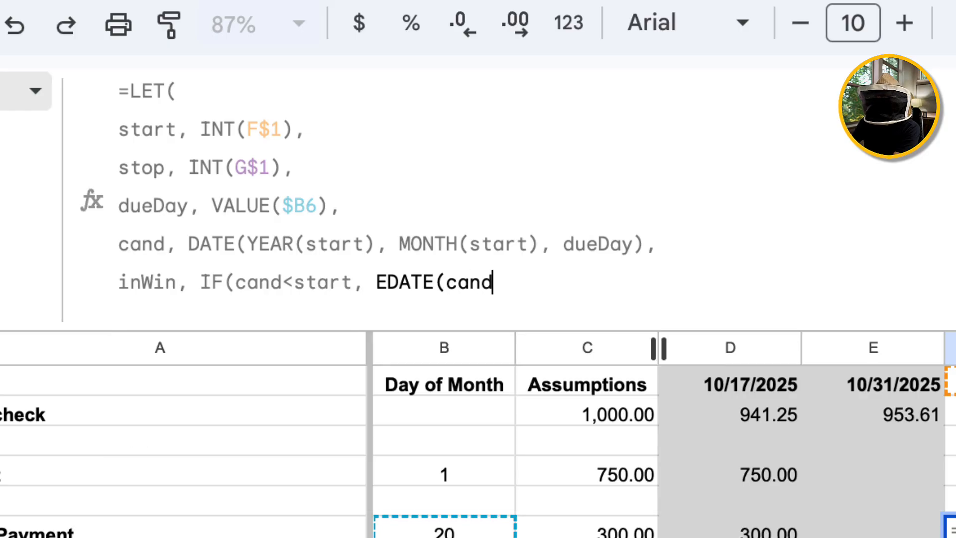
{"action": "type", "text": ", 1)"}
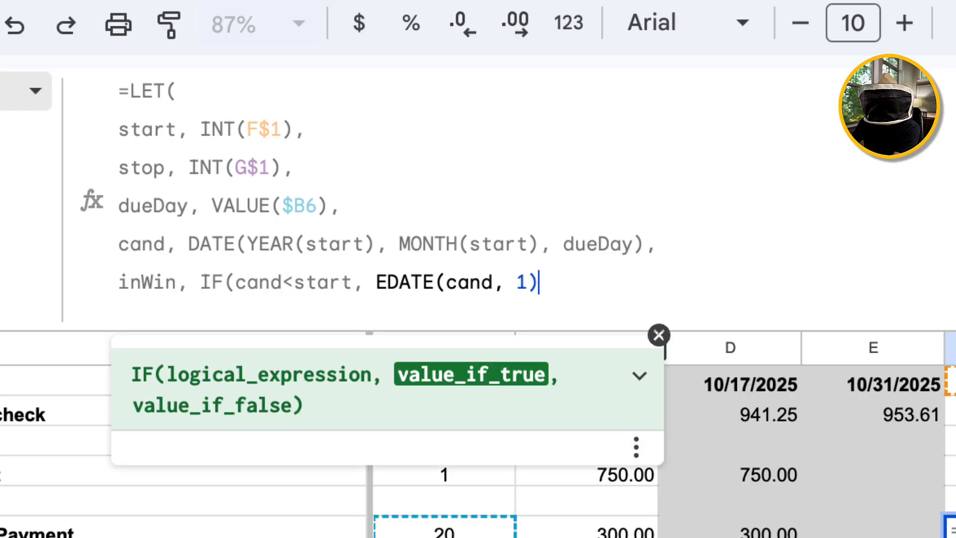
{"action": "type", "text": ", "}
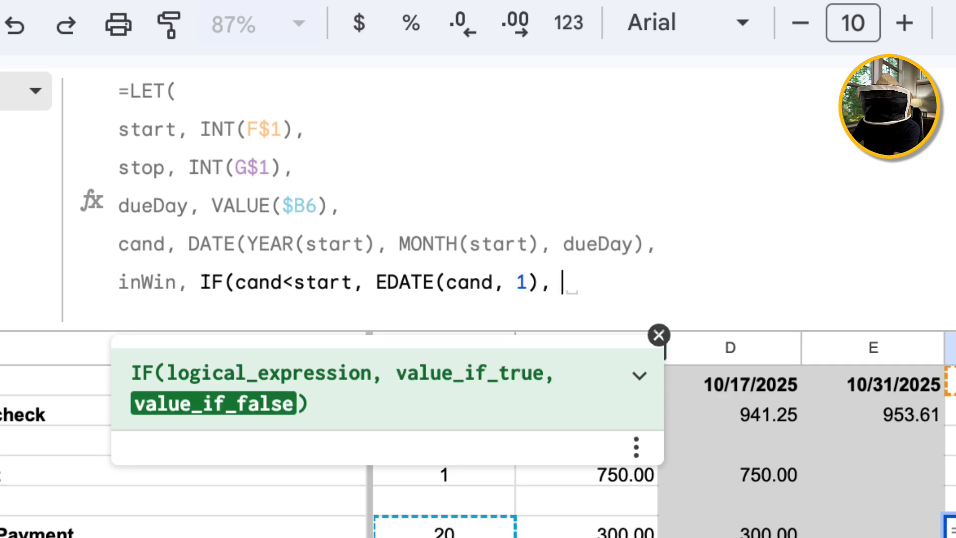
{"action": "type", "text": "cand)"}
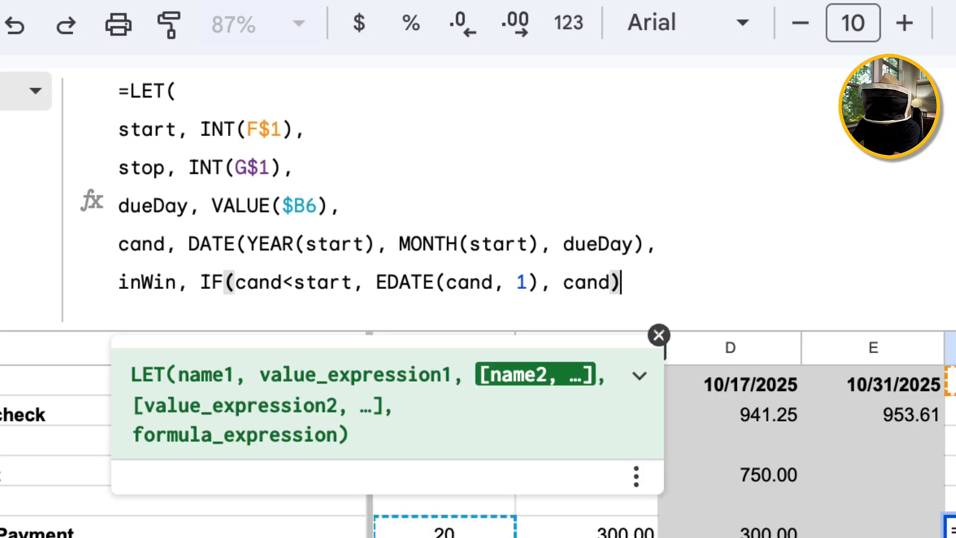
{"action": "type", "text": ","}
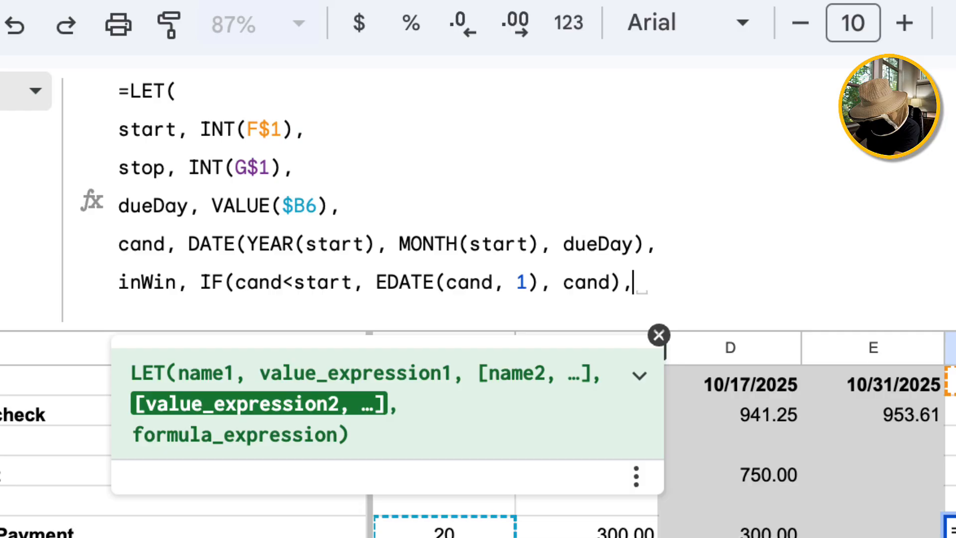
{"action": "key", "text": "ctrl+Return"}
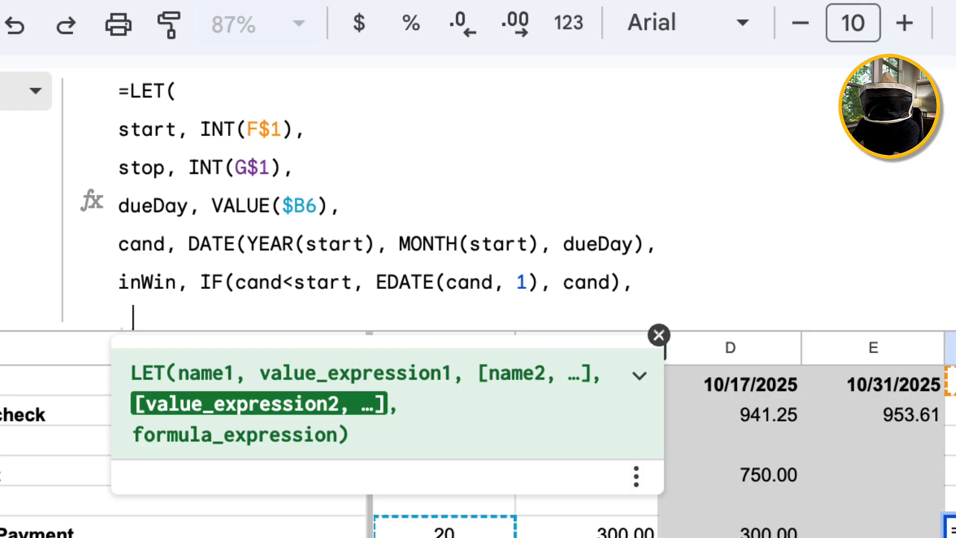
{"action": "type", "text": "IF("}
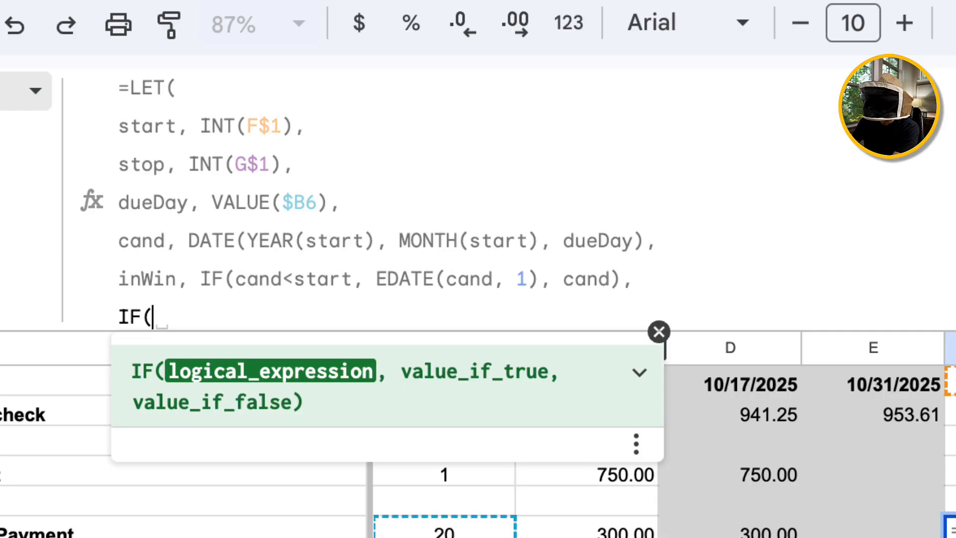
{"action": "type", "text": "AND"}
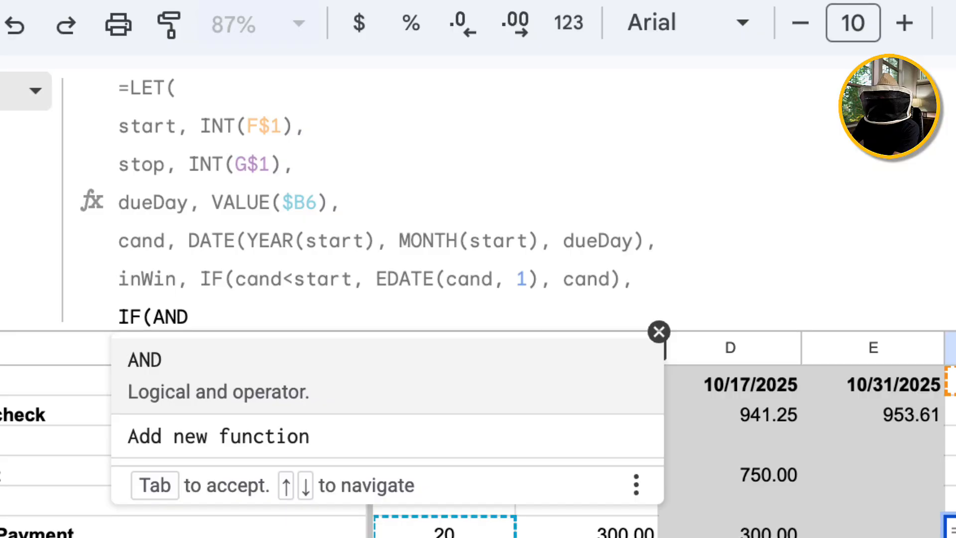
{"action": "type", "text": "("}
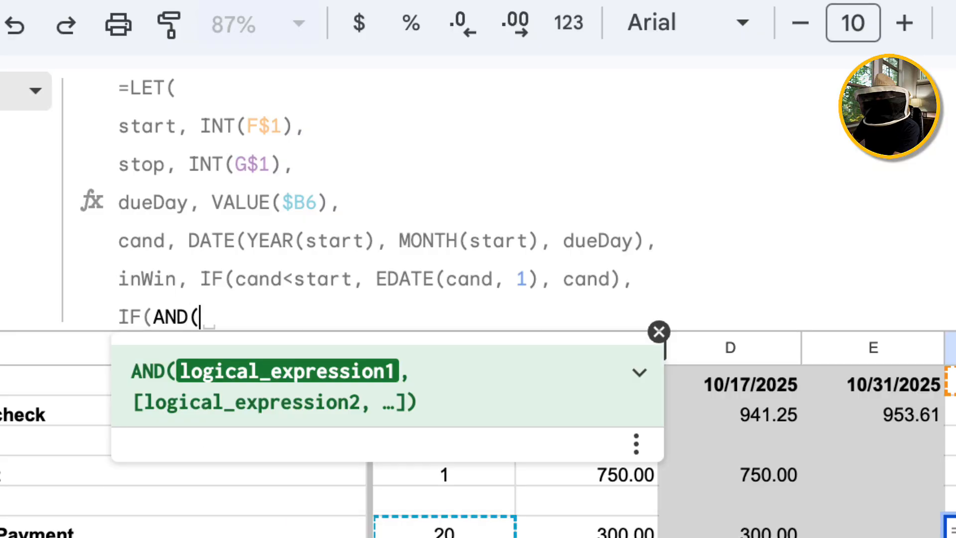
{"action": "type", "text": "inWin"}
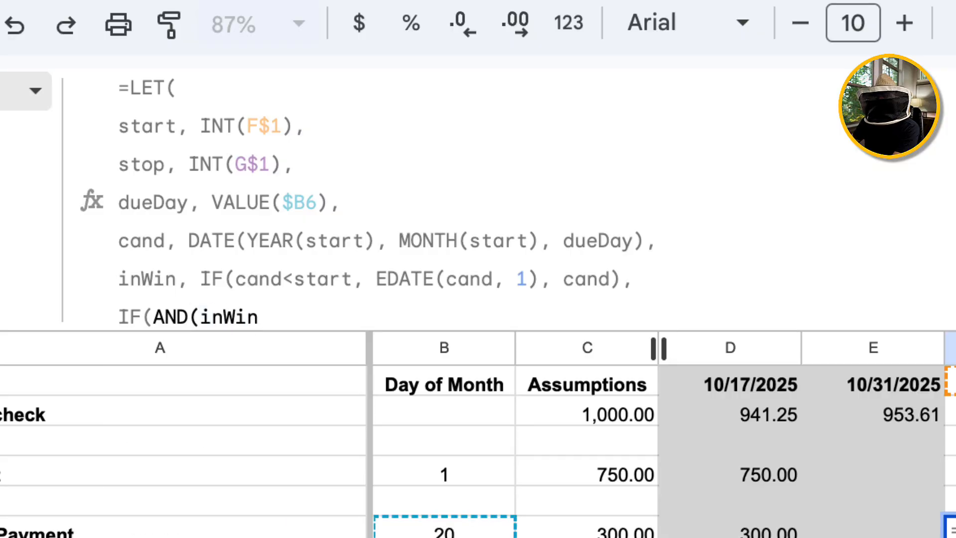
{"action": "type", "text": ">="}
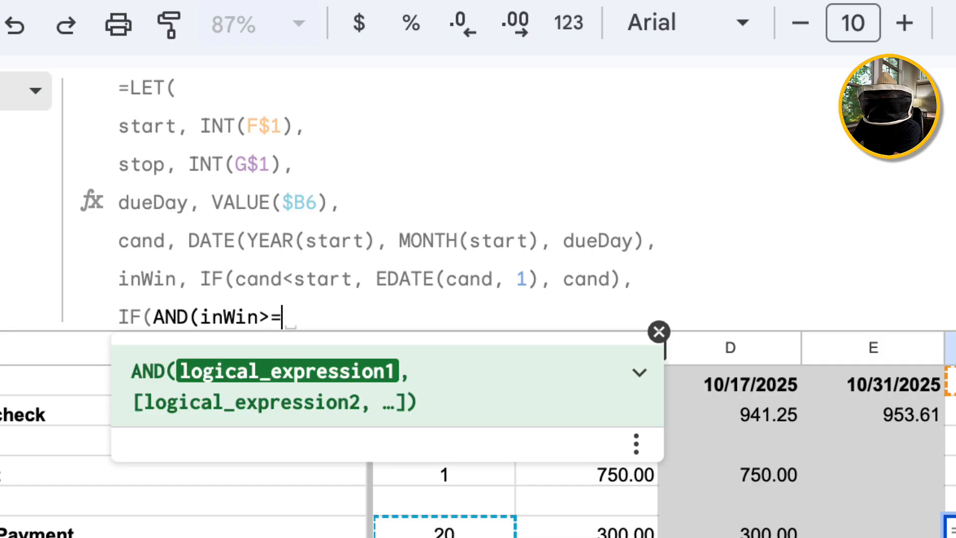
{"action": "type", "text": "start,"}
{"action": "type", "text": " inW"}
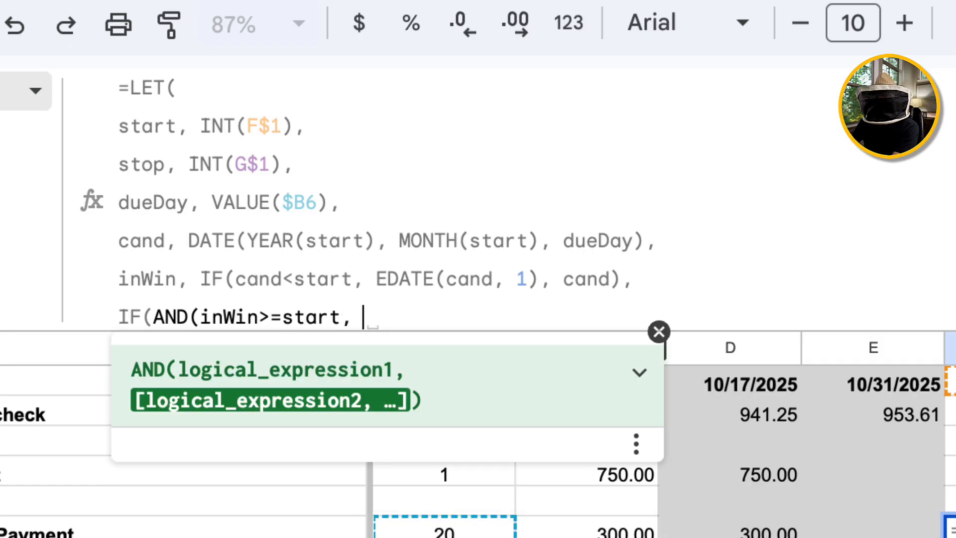
{"action": "type", "text": "in"}
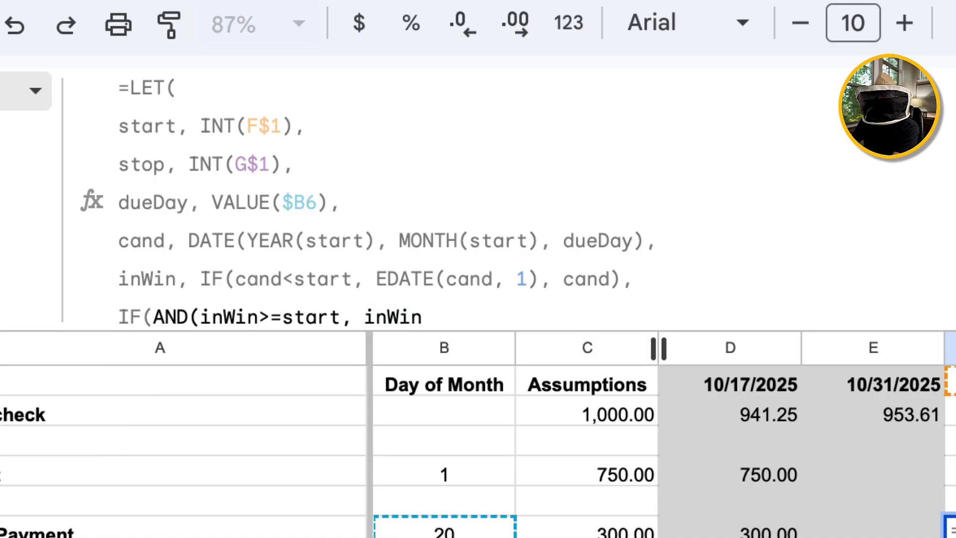
{"action": "type", "text": "<stop),"}
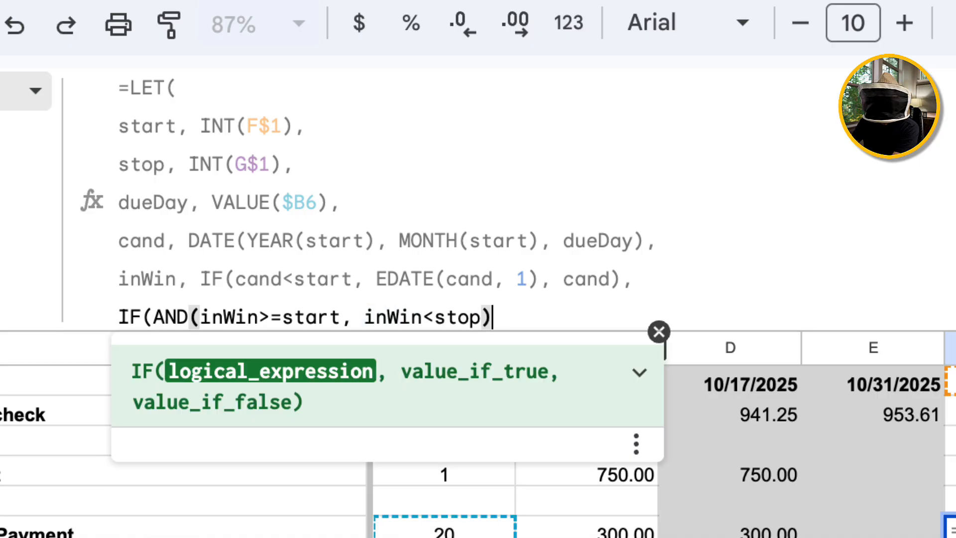
{"action": "type", "text": " $C6"}
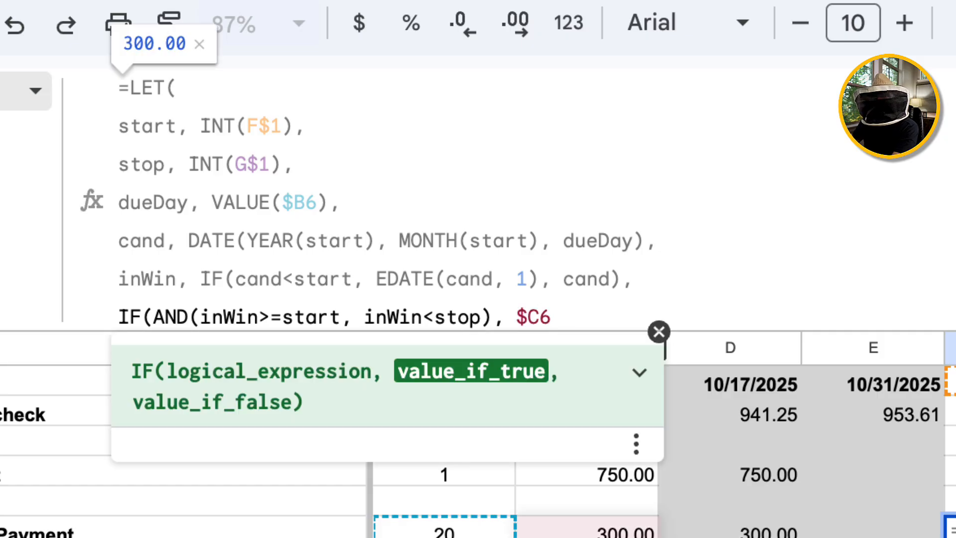
{"action": "type", "text": ",\""}
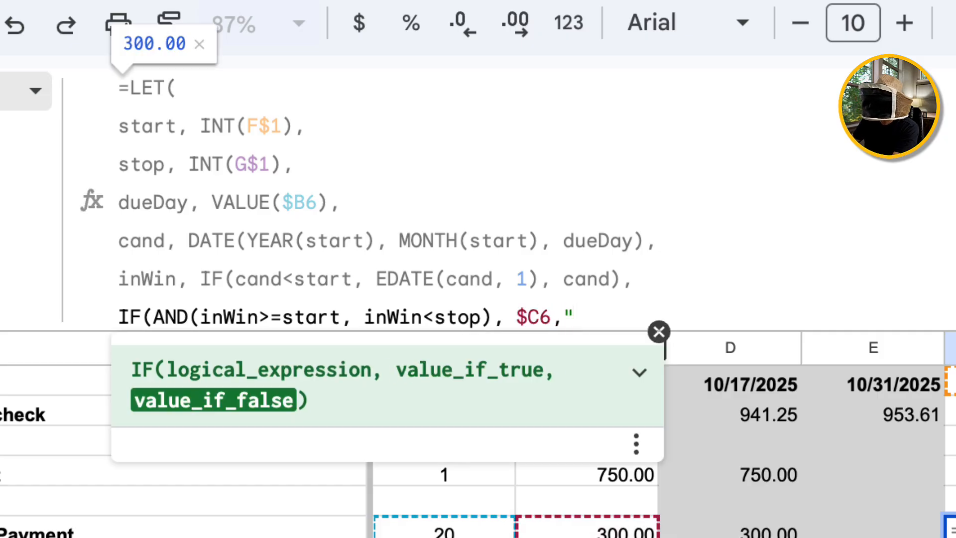
{"action": "type", "text": "\""}
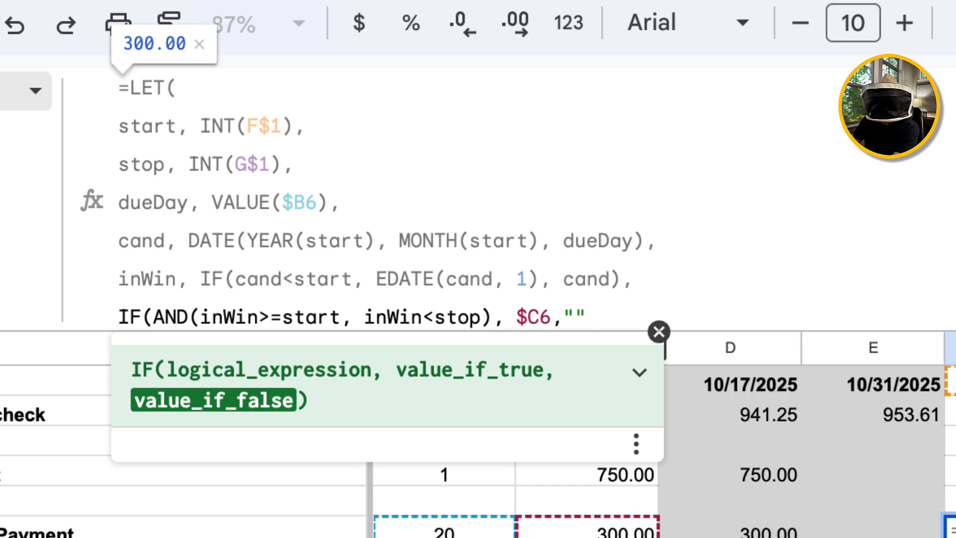
{"action": "type", "text": ")"}
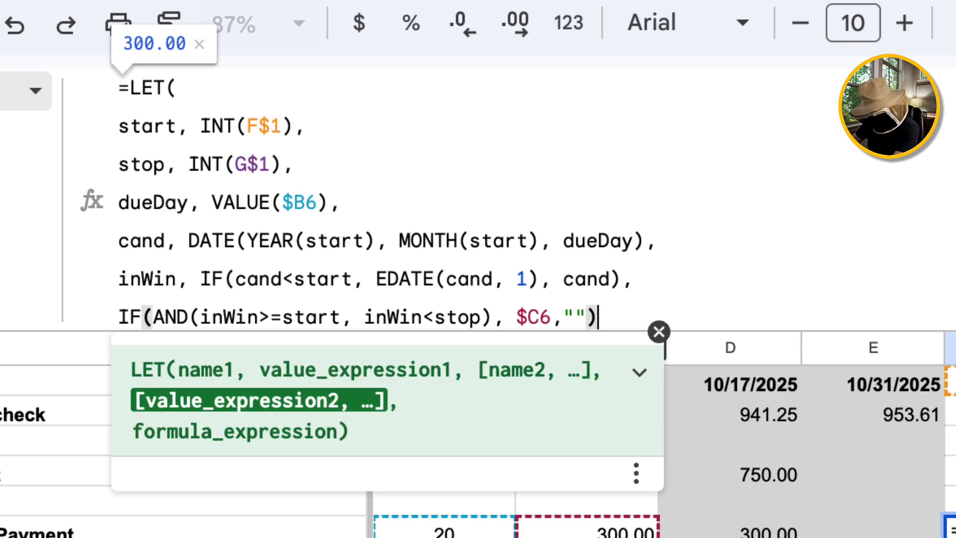
Add a line break after the final IF expression in F6's LET formula.
{"action": "key", "text": "alt+Return"}
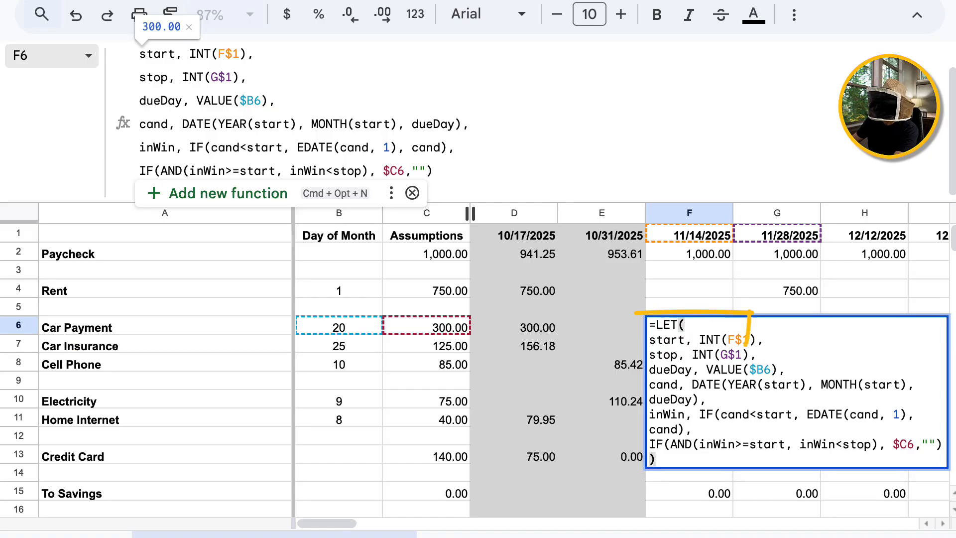
Commit the LET formula in F6, which shows 300.00, and copy the cell.
{"action": "key", "text": "Return"}
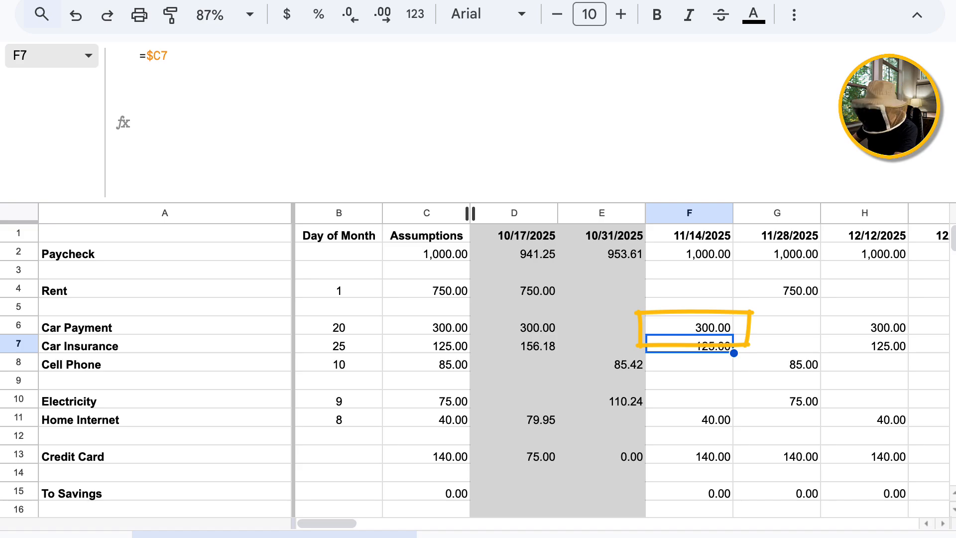
{"action": "key", "text": "Up"}
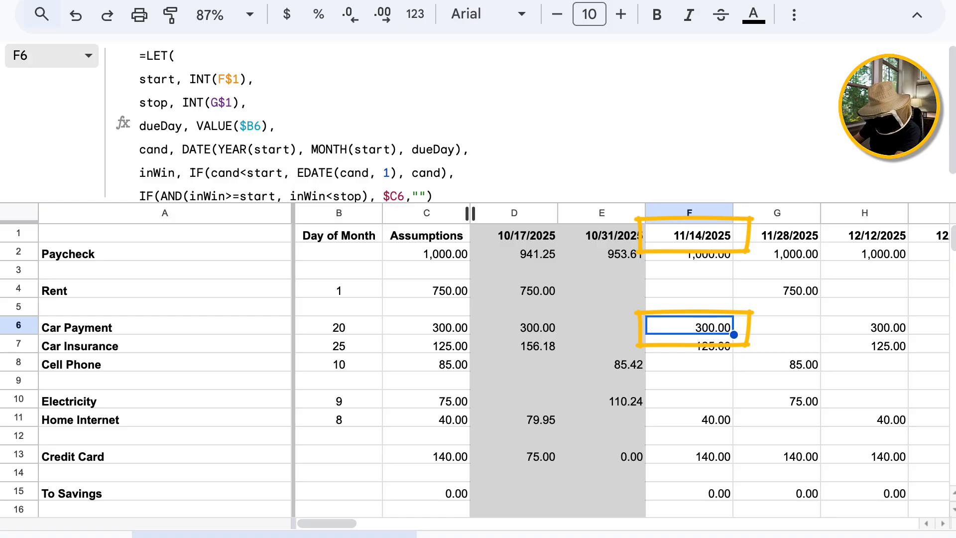
{"action": "key", "text": "ctrl+c"}
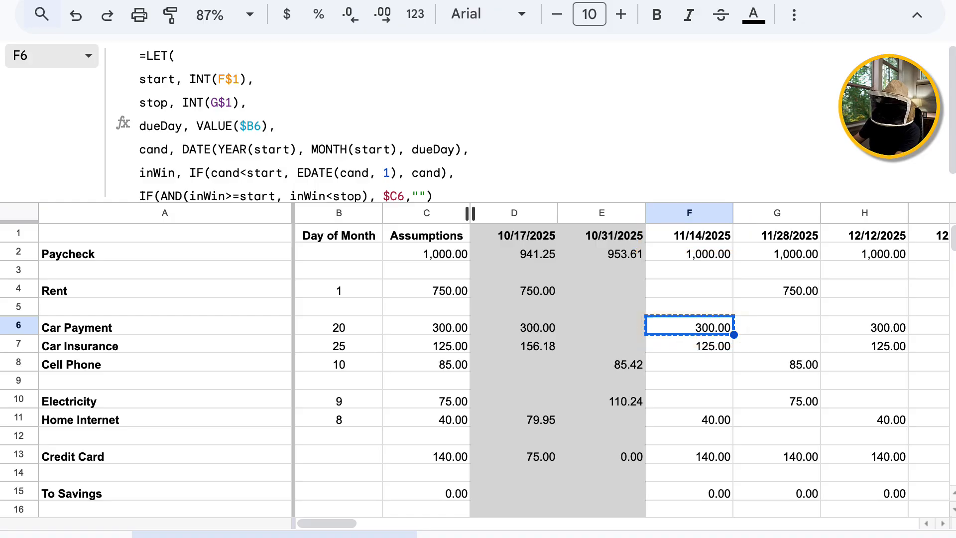
Paste the LET due-date formula into Car Payment cells G6 through K6.
{"action": "key", "text": "Right"}
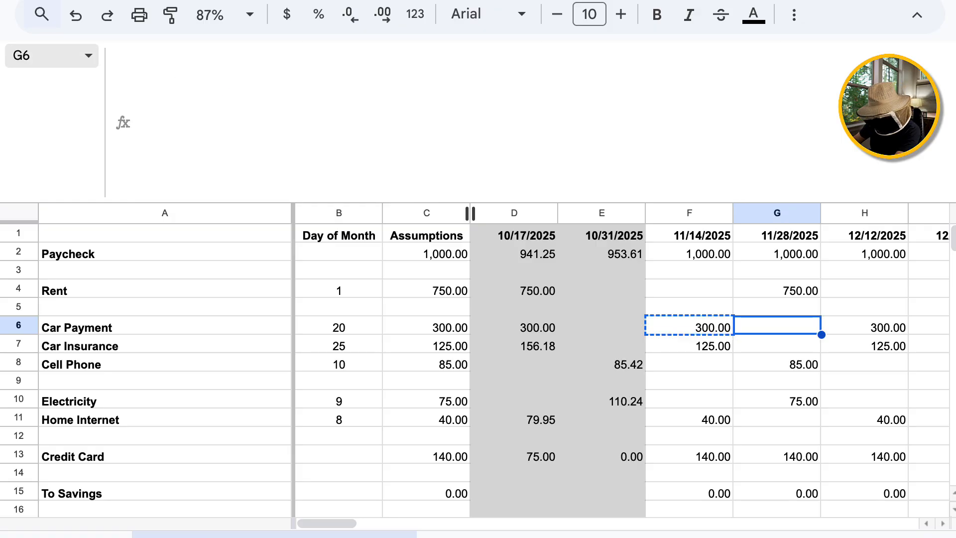
{"action": "key", "text": "ctrl+v"}
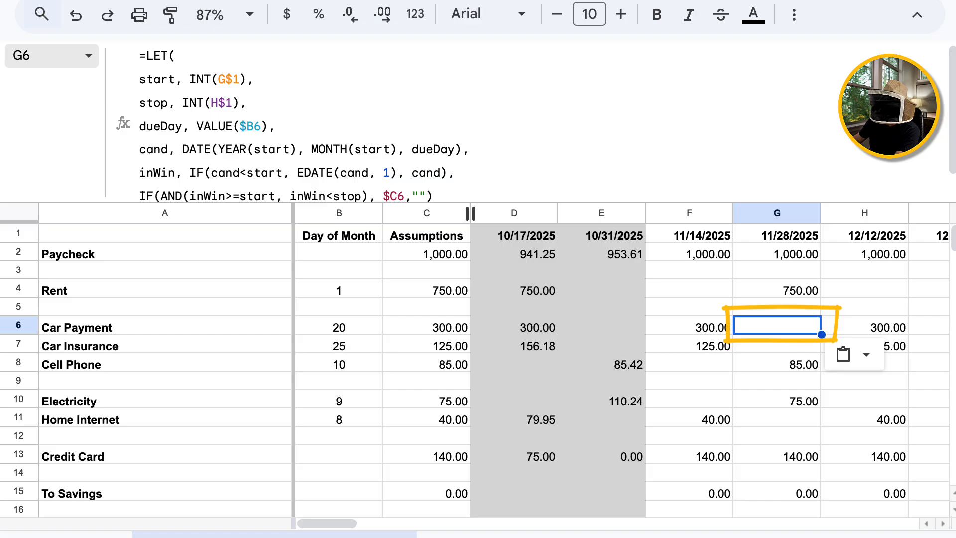
{"action": "key", "text": "Right"}
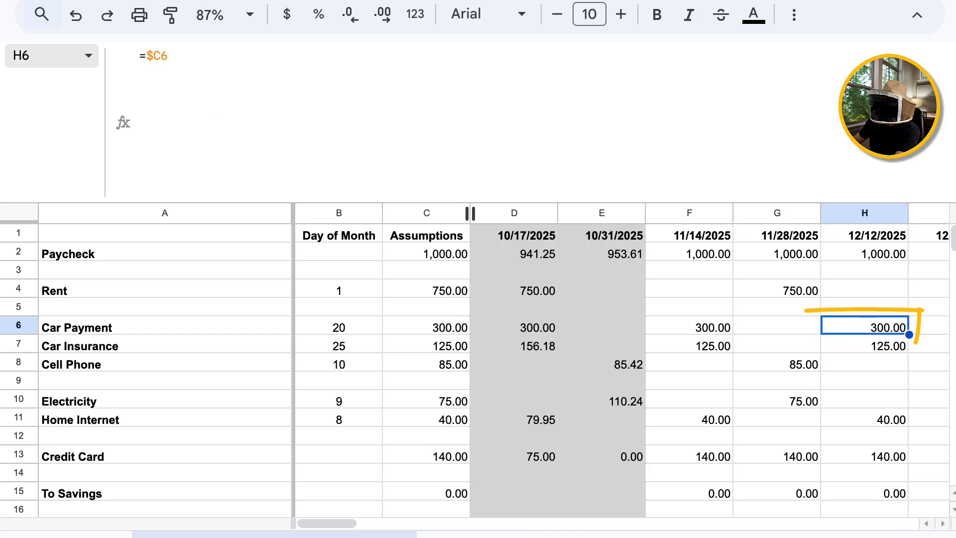
{"action": "key", "text": "ctrl+v"}
{"action": "key", "text": "Right"}
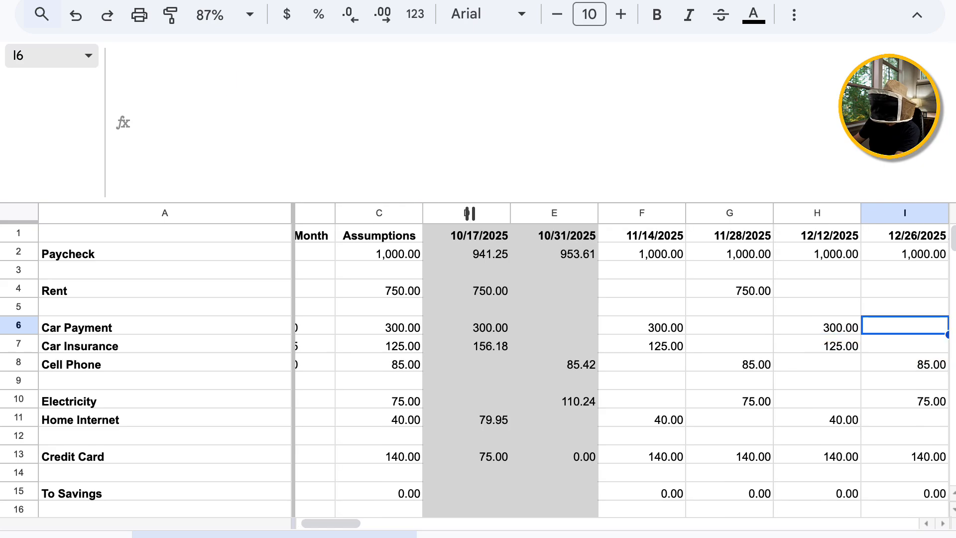
{"action": "key", "text": "ctrl+v"}
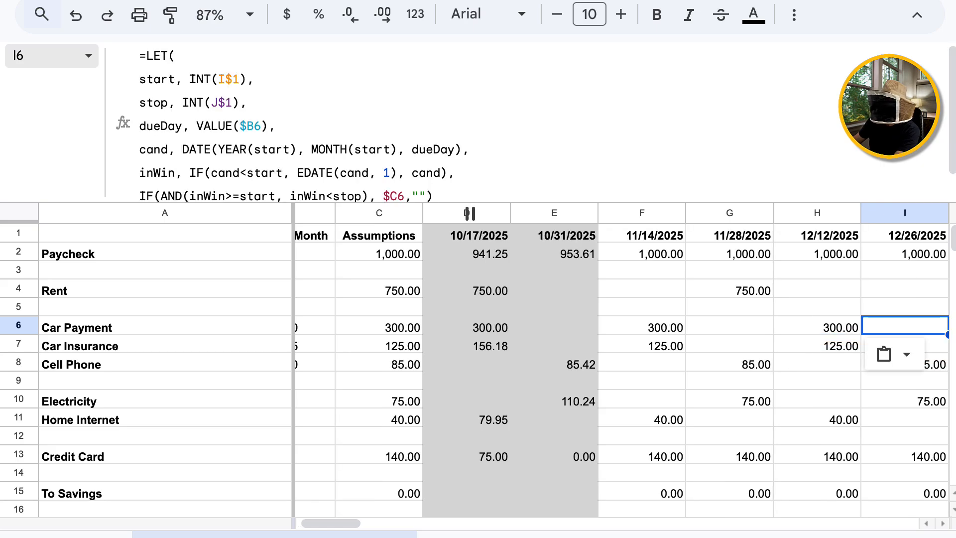
{"action": "key", "text": "Right"}
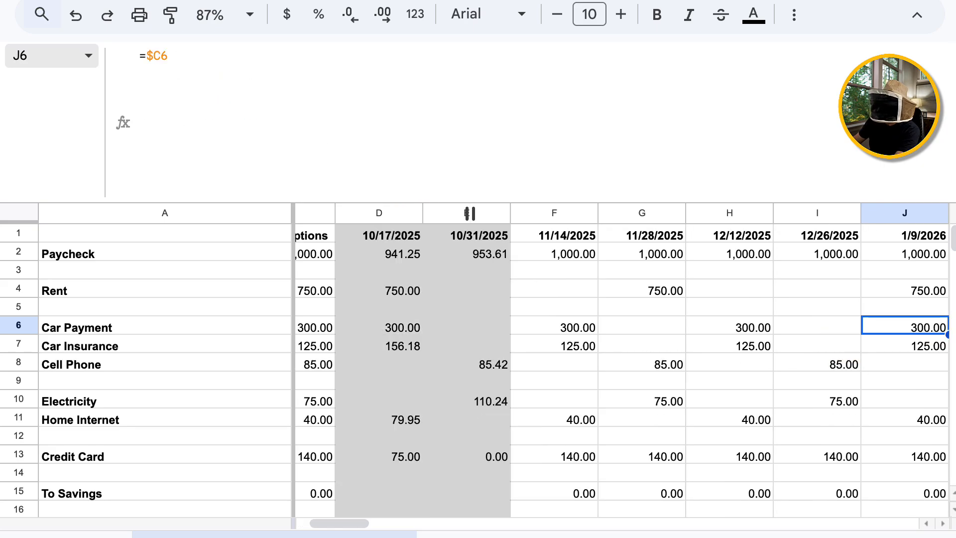
{"action": "key", "text": "ctrl+v"}
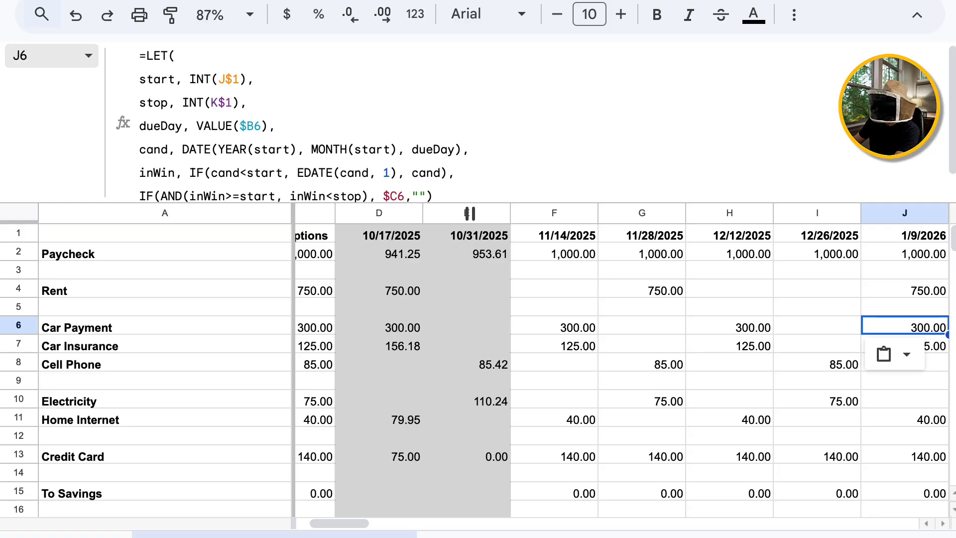
{"action": "key", "text": "Right"}
{"action": "key", "text": "ctrl+v"}
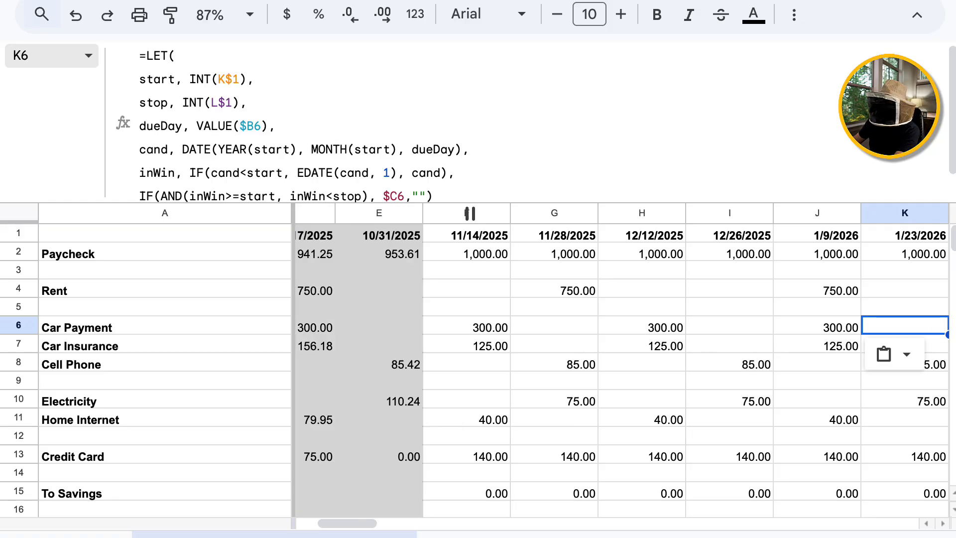
Paste the formula into L6 (2/6/2026) and M6 (2/20/2026), ending back on L6.
{"action": "key", "text": "Right"}
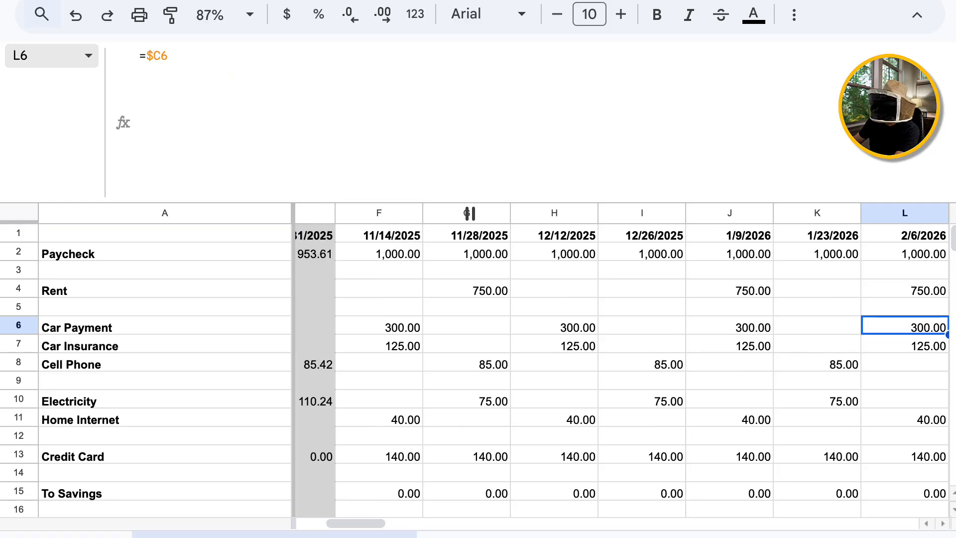
{"action": "key", "text": "ctrl+v"}
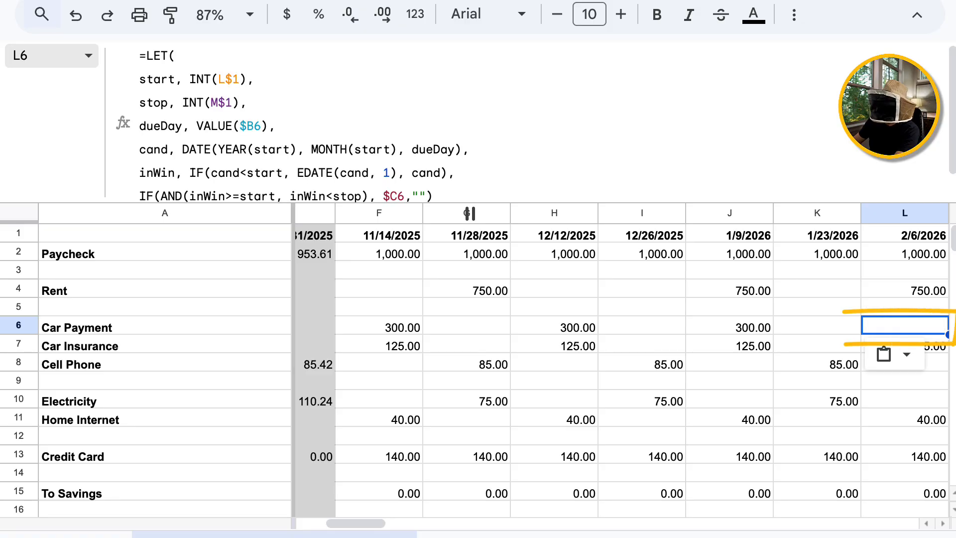
{"action": "key", "text": "Right"}
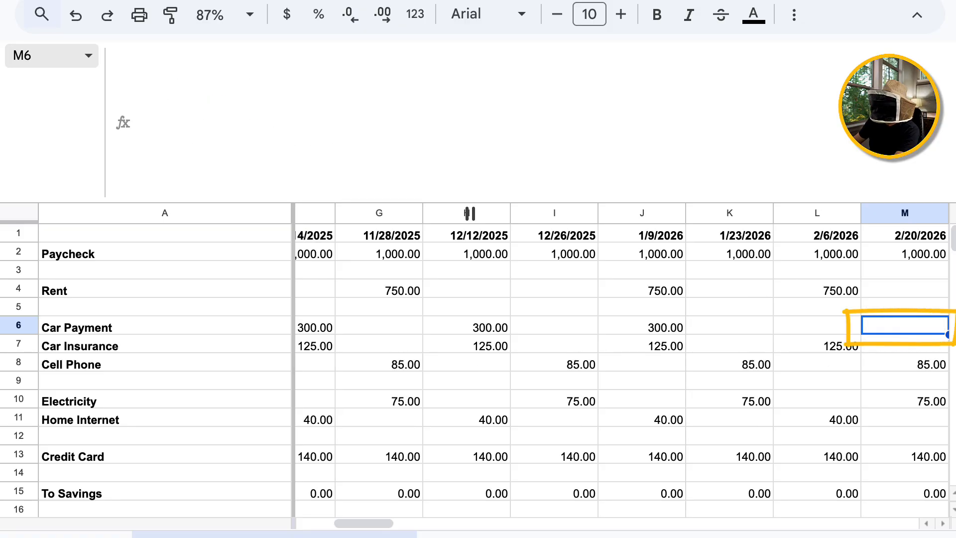
{"action": "key", "text": "ctrl+v"}
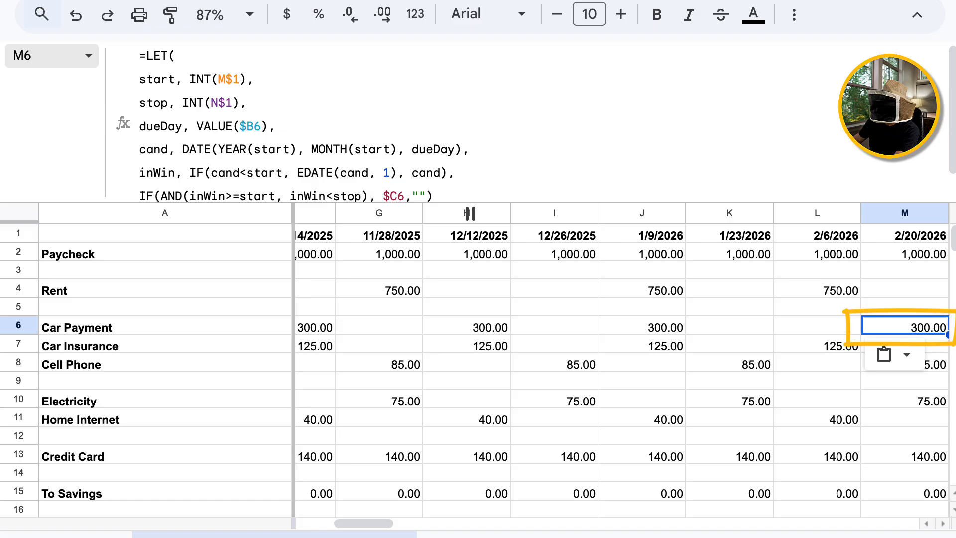
{"action": "key", "text": "Left"}
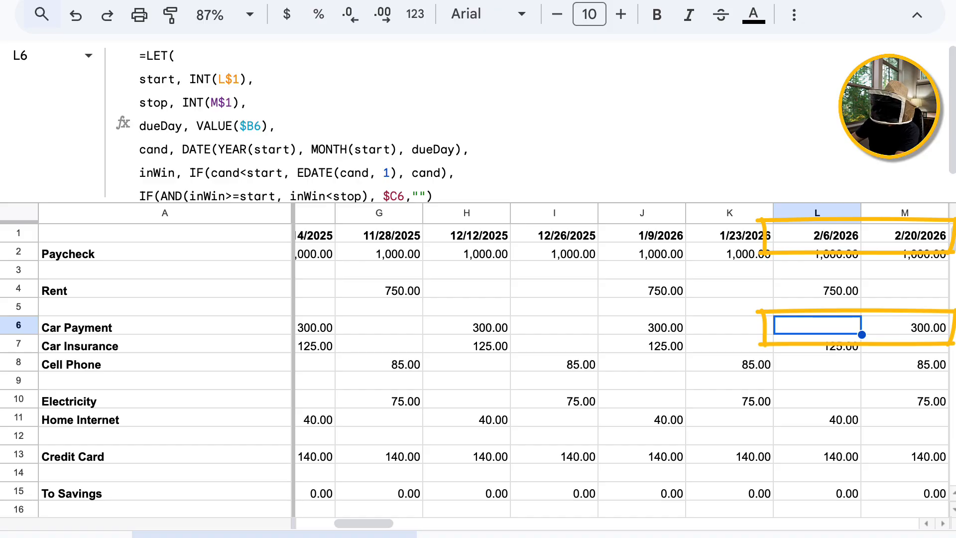
Compare the formulas in L6 and M6, then copy the LET due-date formula in L6.
{"action": "key", "text": "Right"}
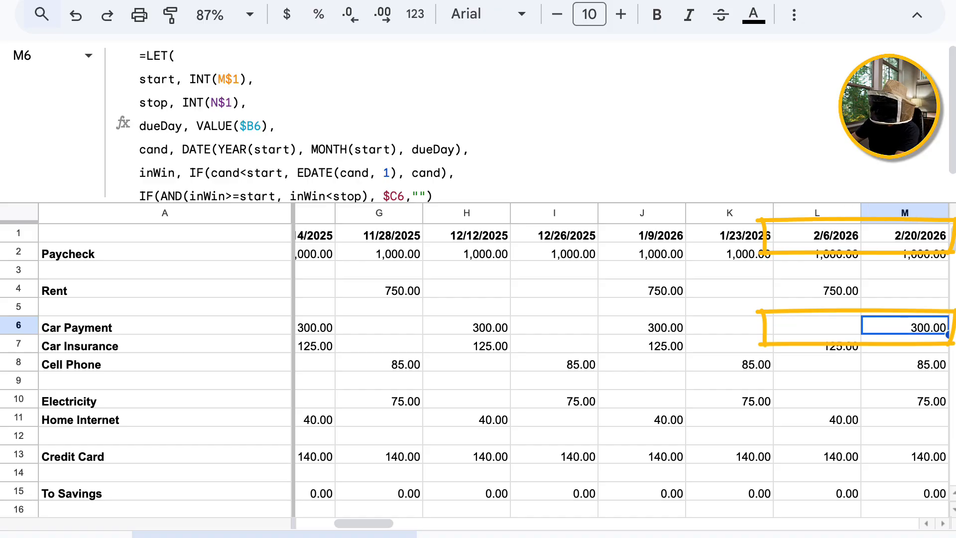
{"action": "key", "text": "Left"}
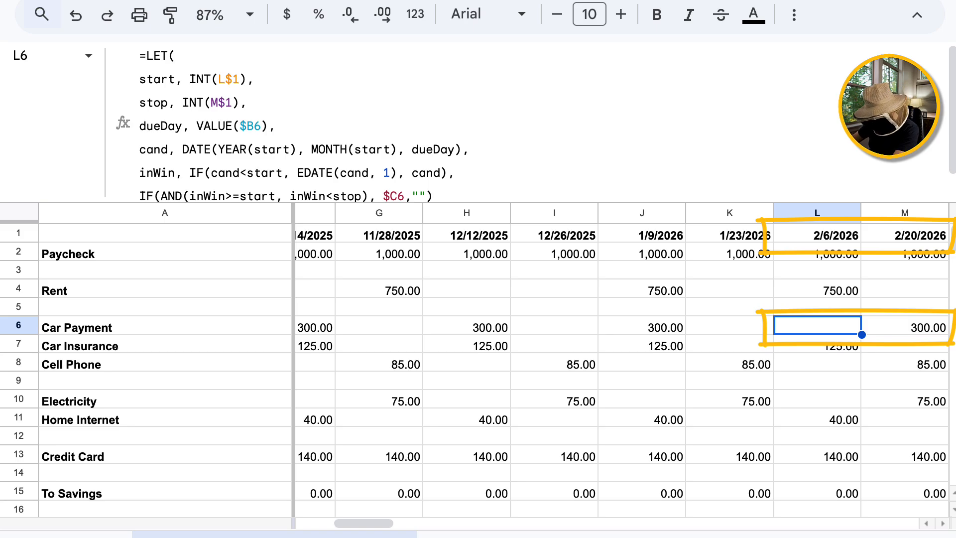
{"action": "key", "text": "Right"}
{"action": "key", "text": "Left"}
{"action": "key", "text": "ctrl+c"}
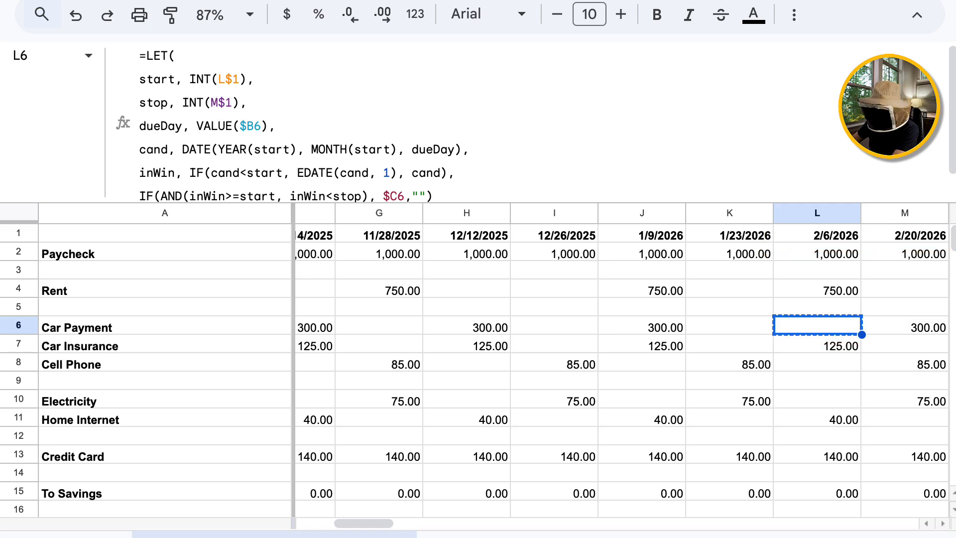
Paste the formula across M6:BE6 so 300.00 shows under 3/20 and 4/17/2026.
{"action": "key", "text": "Right"}
{"action": "key", "text": "shift+Right"}
{"action": "key", "text": "shift+Right"}
{"action": "key", "text": "shift+Right"}
{"action": "key", "text": "shift+Right"}
{"action": "key", "text": "shift+Right"}
{"action": "key", "text": "shift+Right"}
{"action": "key", "text": "shift+Right"}
{"action": "key", "text": "shift+Right"}
{"action": "key", "text": "shift+Right"}
{"action": "key", "text": "shift+Right"}
{"action": "key", "text": "shift+Right"}
{"action": "key", "text": "shift+Right"}
{"action": "key", "text": "shift+Right"}
{"action": "key", "text": "shift+Right"}
{"action": "key", "text": "shift+Right"}
{"action": "key", "text": "shift+Right"}
{"action": "key", "text": "shift+Right"}
{"action": "key", "text": "shift+Right"}
{"action": "key", "text": "shift+Right"}
{"action": "key", "text": "shift+Right"}
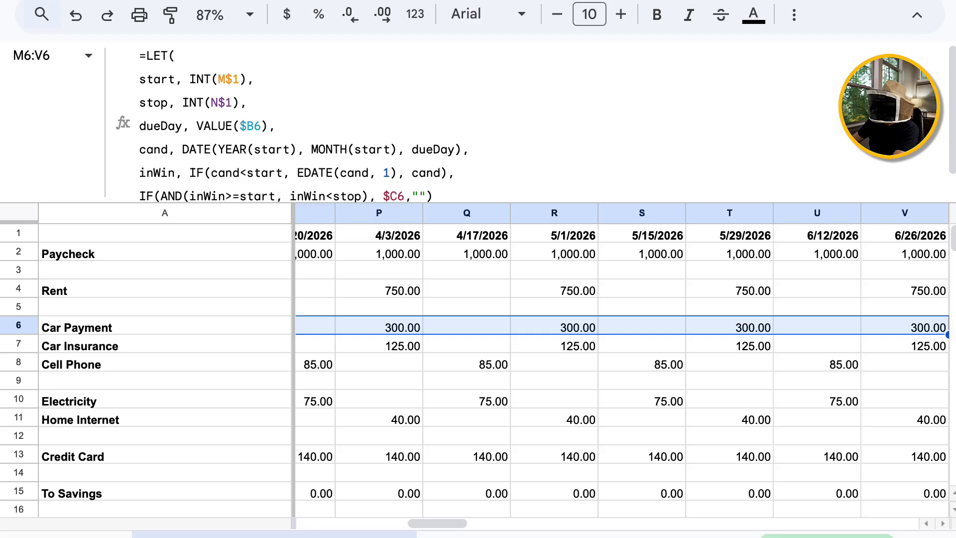
{"action": "key", "text": "shift+Right"}
{"action": "key", "text": "shift+Right"}
{"action": "key", "text": "shift+Right"}
{"action": "key", "text": "shift+Right"}
{"action": "key", "text": "shift+Right"}
{"action": "key", "text": "shift+Right"}
{"action": "key", "text": "shift+Right"}
{"action": "key", "text": "shift+Right"}
{"action": "key", "text": "shift+Right"}
{"action": "key", "text": "shift+Right"}
{"action": "key", "text": "shift+Right"}
{"action": "key", "text": "shift+Right"}
{"action": "key", "text": "shift+Right"}
{"action": "key", "text": "shift+Right"}
{"action": "key", "text": "shift+Right"}
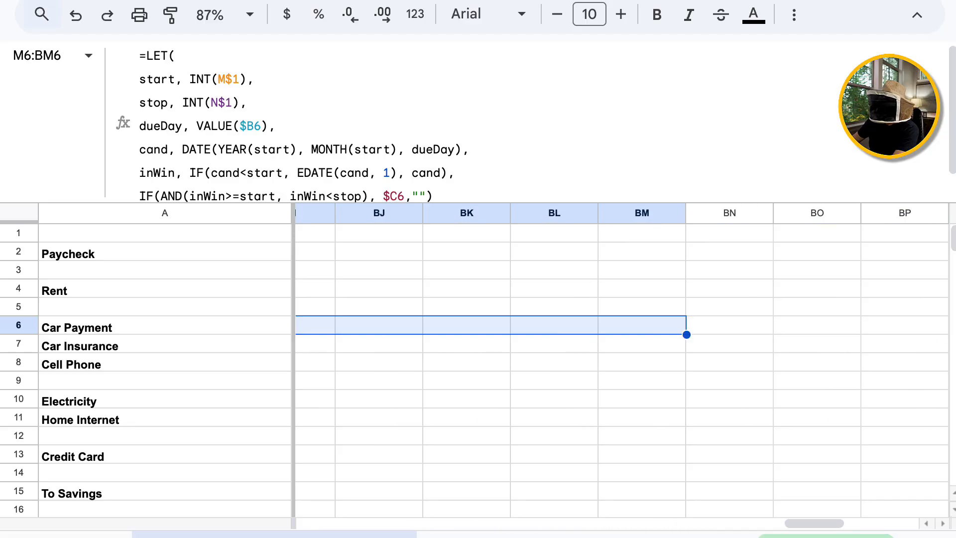
{"action": "key", "text": "shift+Left"}
{"action": "key", "text": "shift+Left"}
{"action": "key", "text": "shift+Left"}
{"action": "key", "text": "shift+Left"}
{"action": "key", "text": "shift+Left"}
{"action": "key", "text": "shift+Left"}
{"action": "key", "text": "shift+Left"}
{"action": "key", "text": "shift+Left"}
{"action": "key", "text": "shift+Left"}
{"action": "key", "text": "shift+Left"}
{"action": "key", "text": "shift+Right"}
{"action": "key", "text": "shift+Right"}
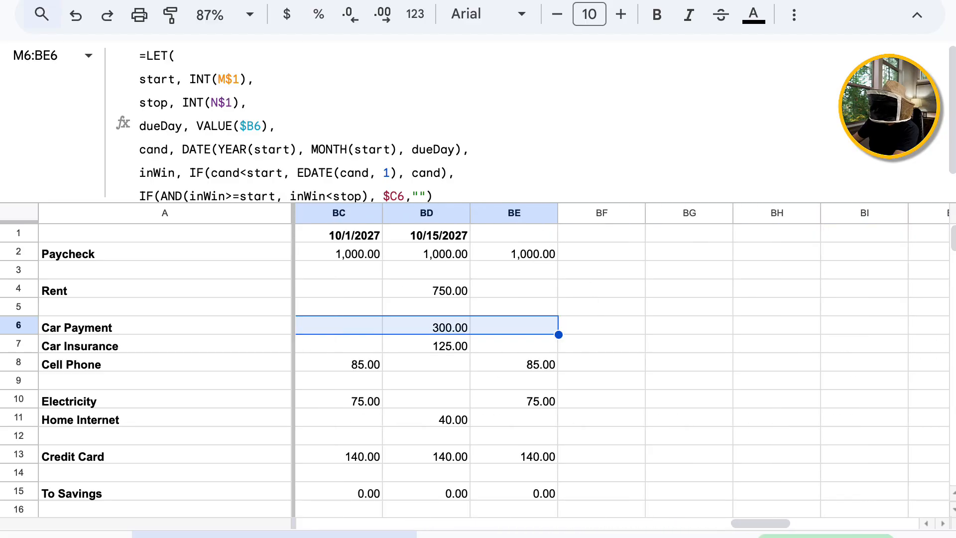
{"action": "key", "text": "ctrl+v"}
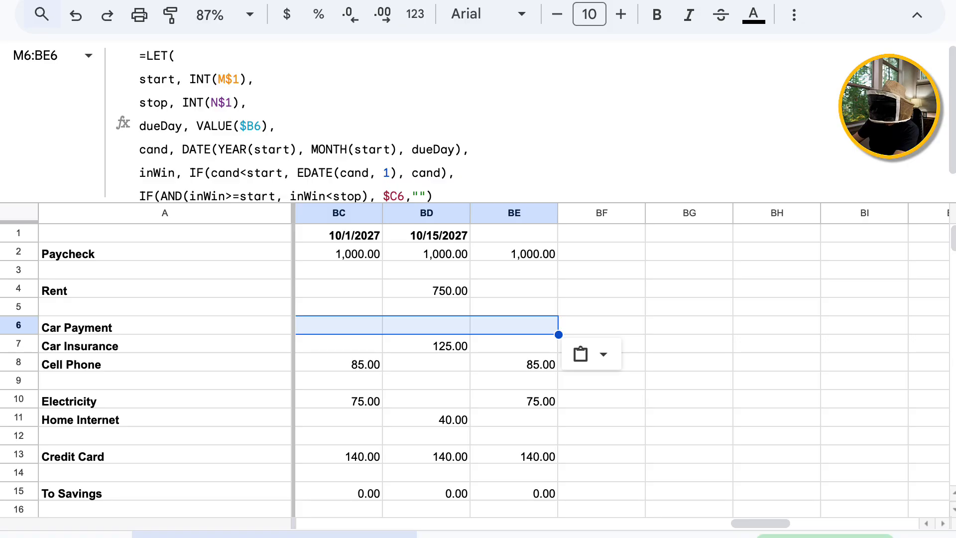
{"action": "key", "text": "Left"}
{"action": "key", "text": "Right"}
{"action": "key", "text": "Right"}
{"action": "key", "text": "Right"}
{"action": "key", "text": "Right"}
{"action": "key", "text": "Right"}
{"action": "key", "text": "Right"}
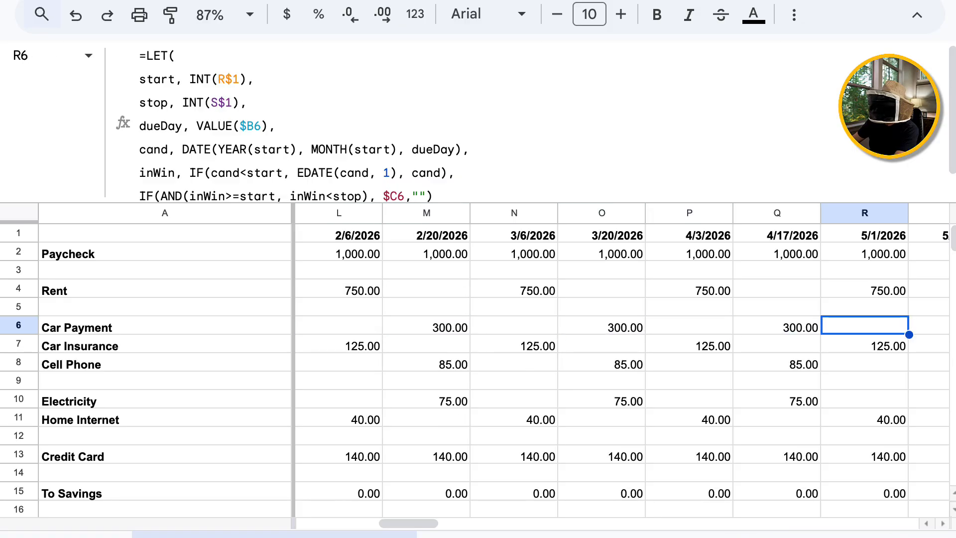
{"action": "key", "text": "Right"}
{"action": "key", "text": "Right"}
{"action": "key", "text": "Right"}
{"action": "key", "text": "Right"}
{"action": "key", "text": "Right"}
{"action": "key", "text": "Right"}
{"action": "key", "text": "Right"}
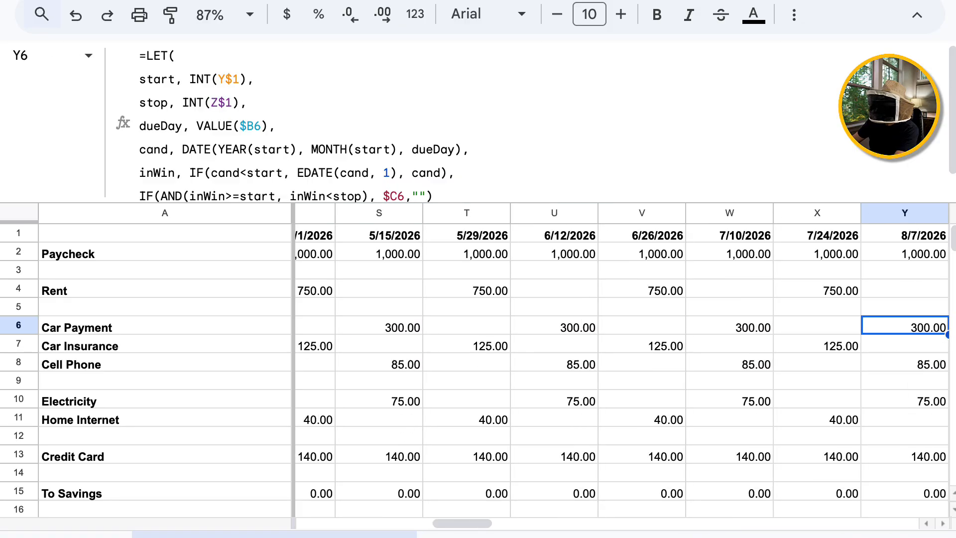
{"action": "key", "text": "Right"}
{"action": "key", "text": "Right"}
{"action": "key", "text": "Right"}
{"action": "key", "text": "Right"}
{"action": "key", "text": "Left"}
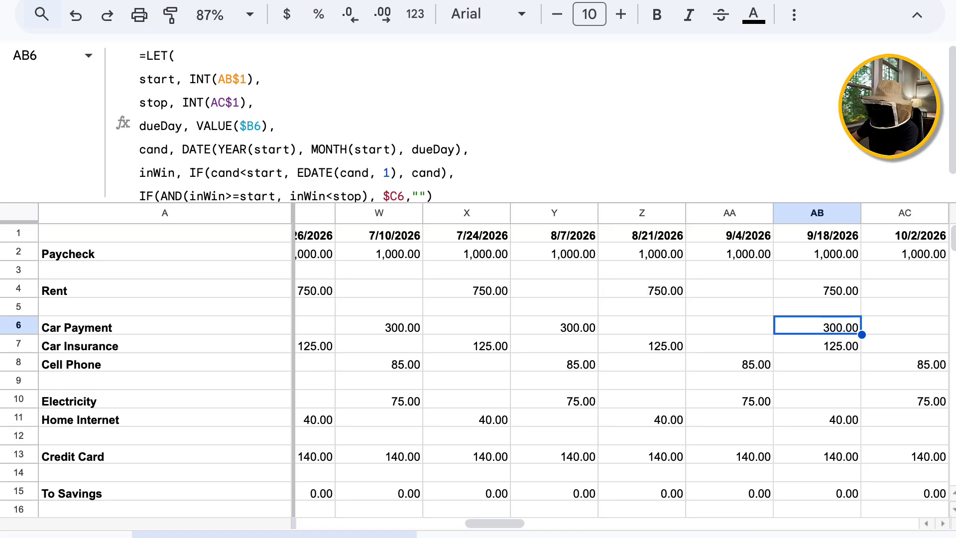
{"action": "key", "text": "Right"}
{"action": "key", "text": "Right"}
{"action": "key", "text": "Right"}
{"action": "key", "text": "Right"}
{"action": "key", "text": "Right"}
{"action": "key", "text": "Right"}
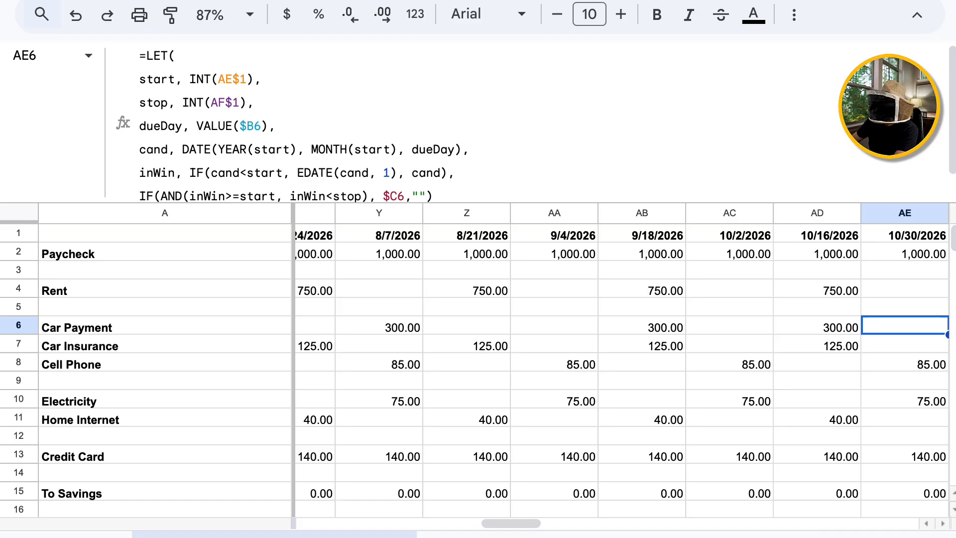
{"action": "key", "text": "Right"}
{"action": "key", "text": "Right"}
{"action": "key", "text": "Right"}
{"action": "key", "text": "Right"}
{"action": "key", "text": "Right"}
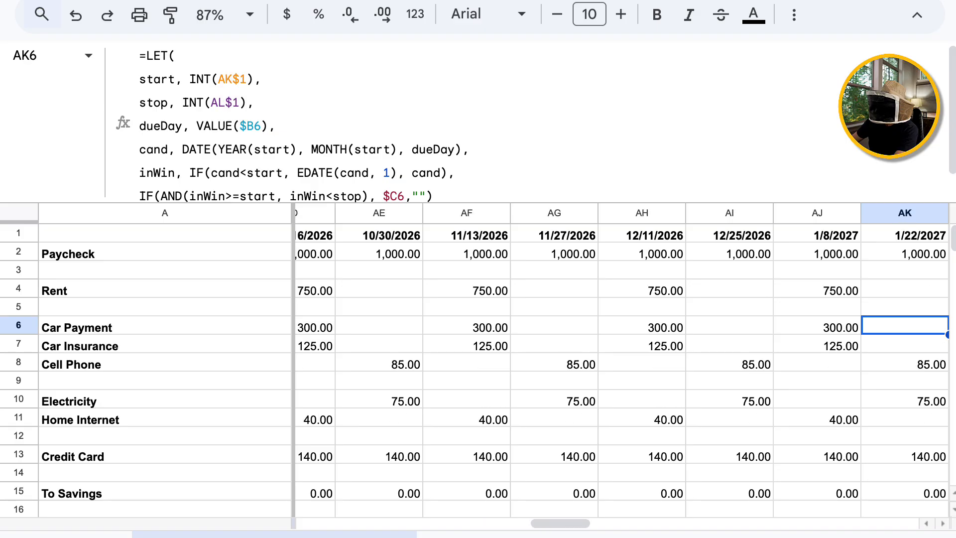
{"action": "key", "text": "Left"}
{"action": "key", "text": "Left"}
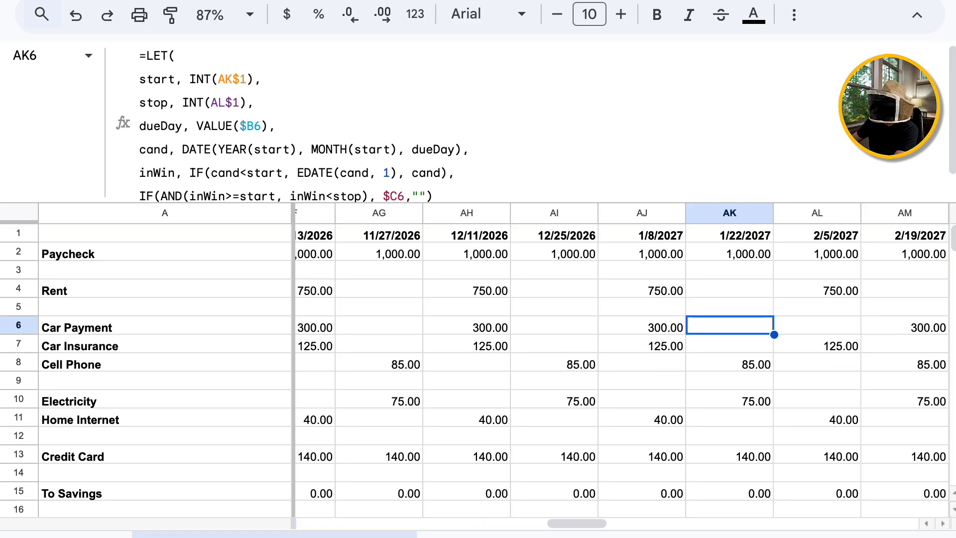
{"action": "key", "text": "Right"}
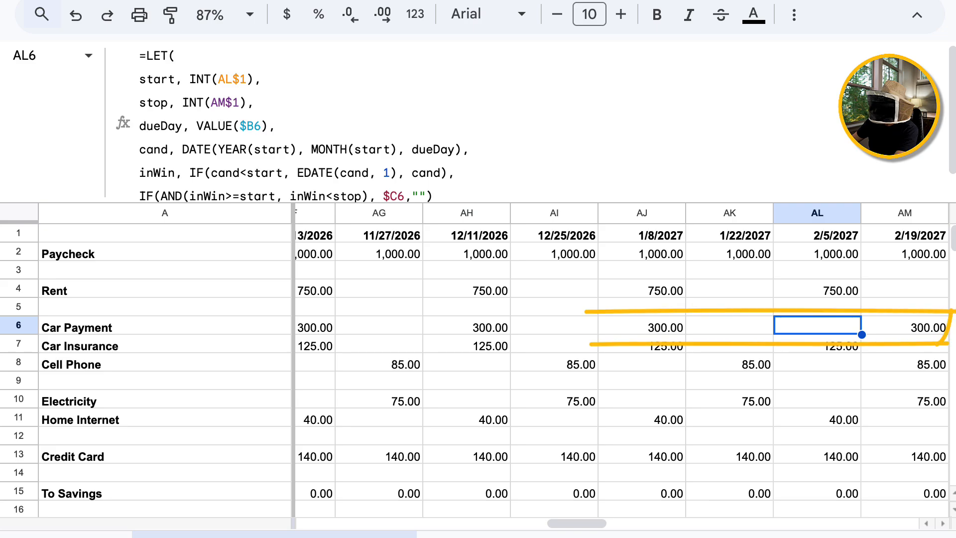
{"action": "key", "text": "Right"}
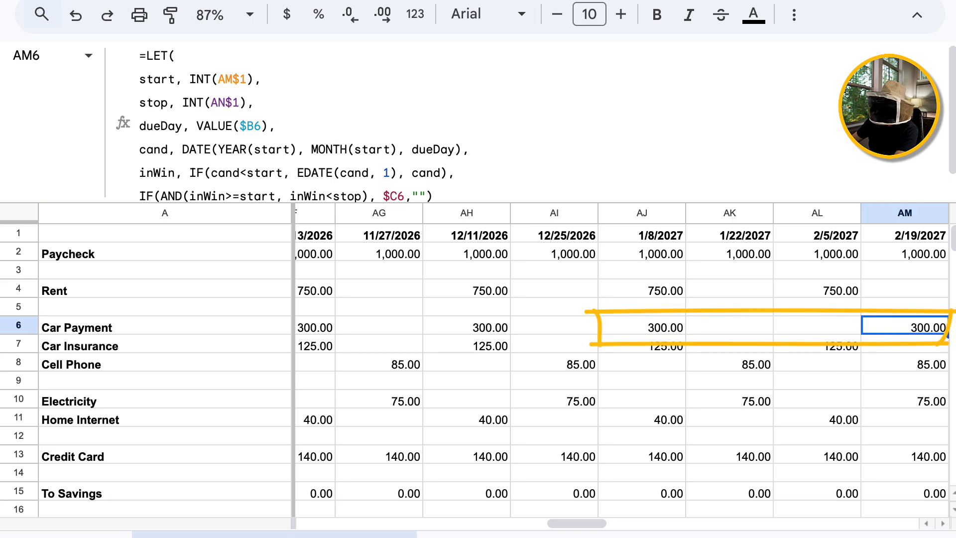
{"action": "key", "text": "Right"}
{"action": "key", "text": "Right"}
{"action": "key", "text": "Right"}
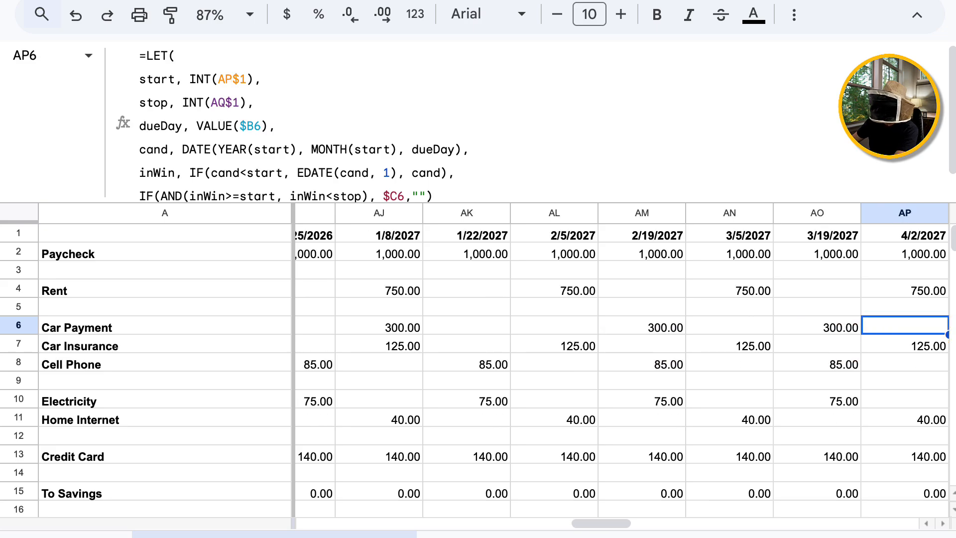
{"action": "key", "text": "Right"}
{"action": "key", "text": "Right"}
{"action": "key", "text": "Right"}
{"action": "key", "text": "Right"}
{"action": "key", "text": "Right"}
{"action": "key", "text": "Right"}
{"action": "key", "text": "Right"}
{"action": "key", "text": "Left"}
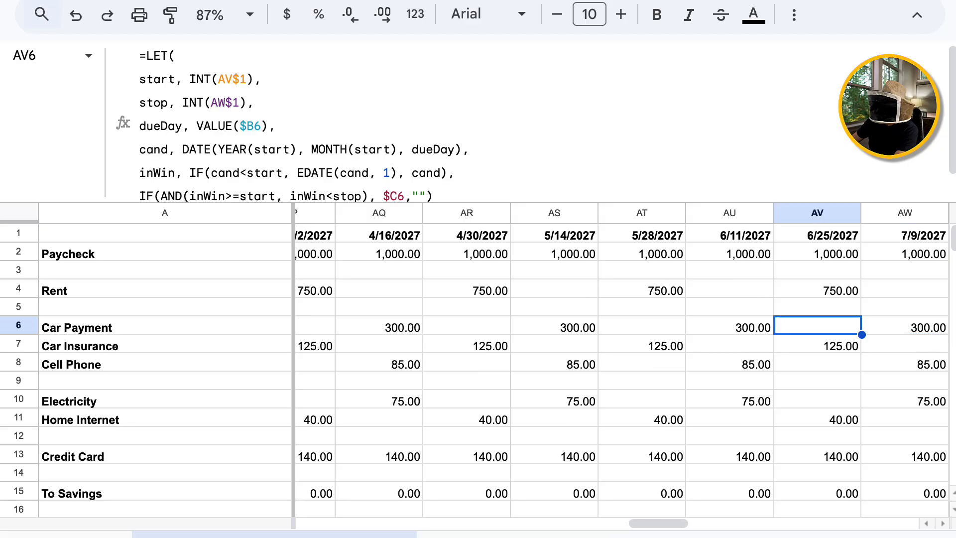
{"action": "key", "text": "Left"}
{"action": "key", "text": "Left"}
{"action": "key", "text": "Left"}
{"action": "key", "text": "Left"}
{"action": "key", "text": "Left"}
{"action": "key", "text": "Left"}
{"action": "key", "text": "Left"}
{"action": "key", "text": "Left"}
{"action": "key", "text": "Left"}
{"action": "key", "text": "Left"}
{"action": "key", "text": "Left"}
{"action": "key", "text": "Left"}
{"action": "key", "text": "Left"}
{"action": "key", "text": "Left"}
{"action": "key", "text": "Left"}
{"action": "key", "text": "Left"}
{"action": "key", "text": "Left"}
{"action": "key", "text": "Left"}
{"action": "key", "text": "Left"}
{"action": "key", "text": "Left"}
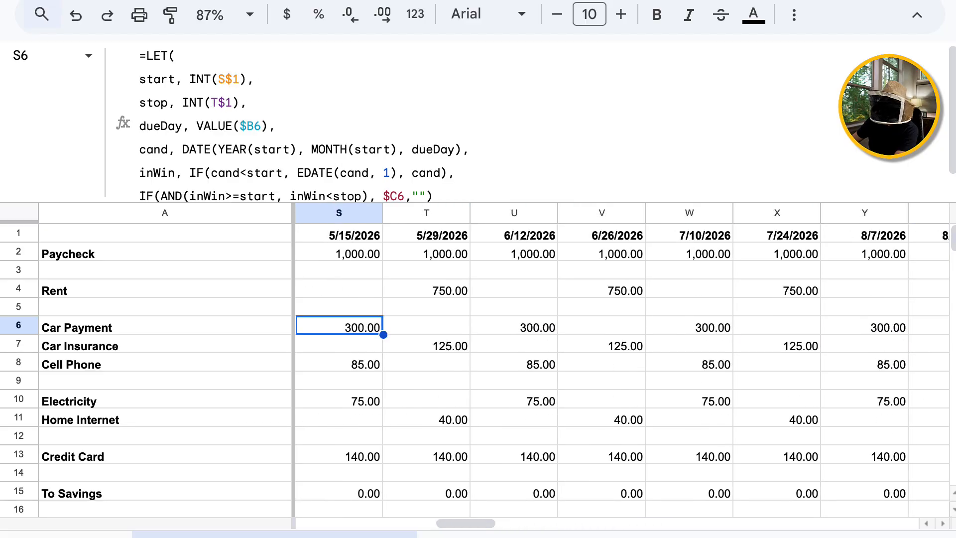
{"action": "key", "text": "Left"}
{"action": "key", "text": "Left"}
{"action": "key", "text": "Left"}
{"action": "key", "text": "Left"}
{"action": "key", "text": "Left"}
{"action": "key", "text": "Left"}
{"action": "key", "text": "Left"}
{"action": "key", "text": "Left"}
{"action": "key", "text": "Left"}
{"action": "key", "text": "Left"}
{"action": "key", "text": "Left"}
{"action": "key", "text": "Left"}
{"action": "key", "text": "Left"}
{"action": "key", "text": "Left"}
{"action": "key", "text": "Left"}
{"action": "key", "text": "Left"}
{"action": "key", "text": "Left"}
{"action": "key", "text": "Right"}
{"action": "key", "text": "Right"}
{"action": "key", "text": "Right"}
{"action": "key", "text": "Right"}
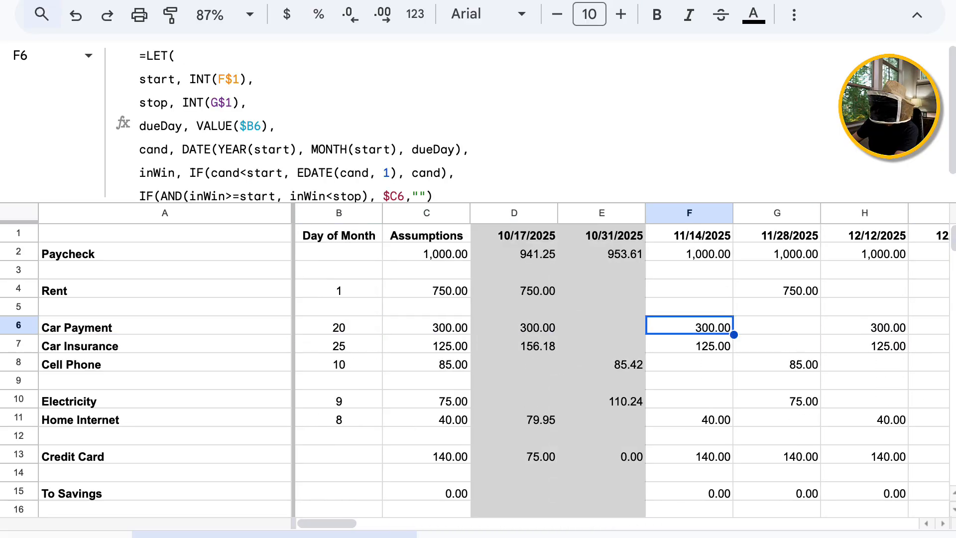
{"action": "key", "text": "Right"}
{"action": "key", "text": "Left"}
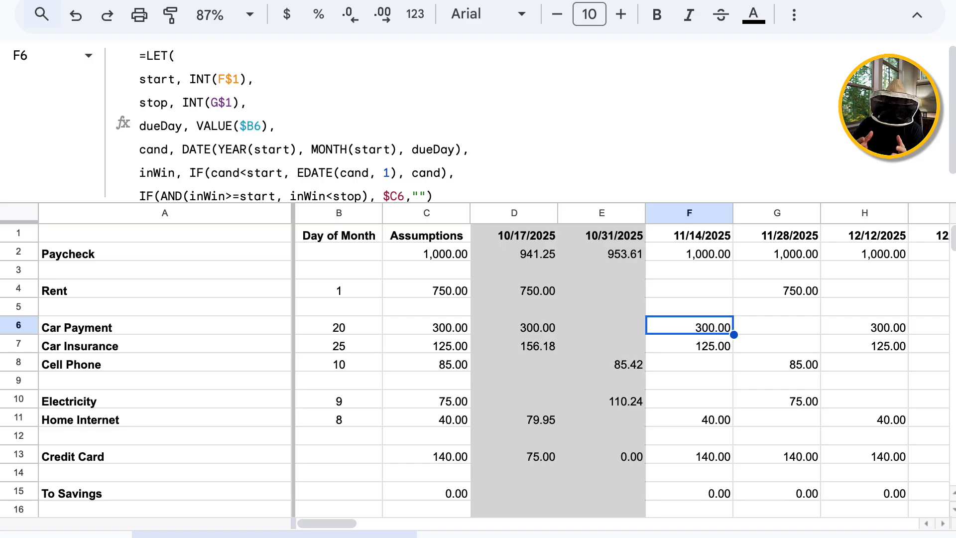
Expand the formula bar to show the full LET formula, then set B6's due day to 1.
{"action": "left_click_drag", "start_coordinate": [478, 202], "coordinate": [478, 229]}
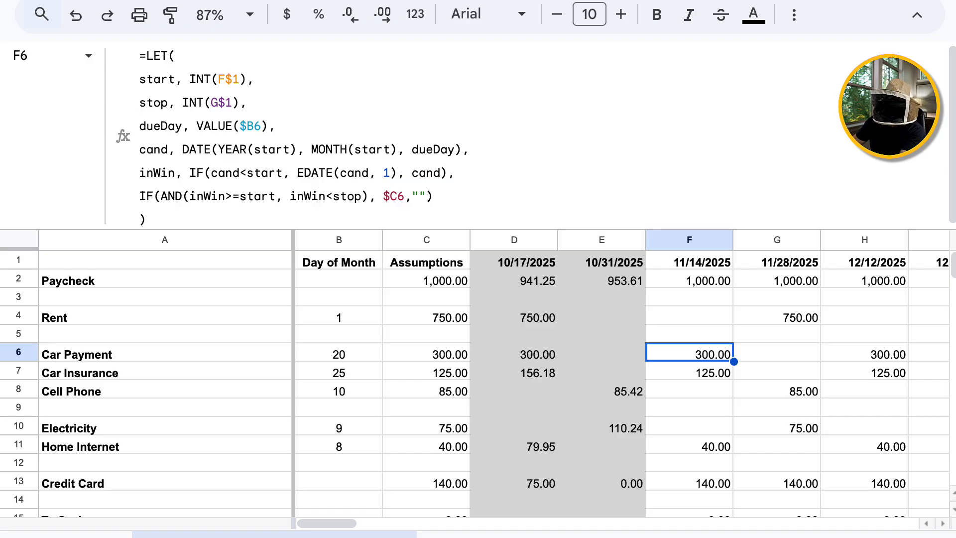
{"action": "key", "text": "Left"}
{"action": "key", "text": "Left"}
{"action": "key", "text": "Left"}
{"action": "key", "text": "Left"}
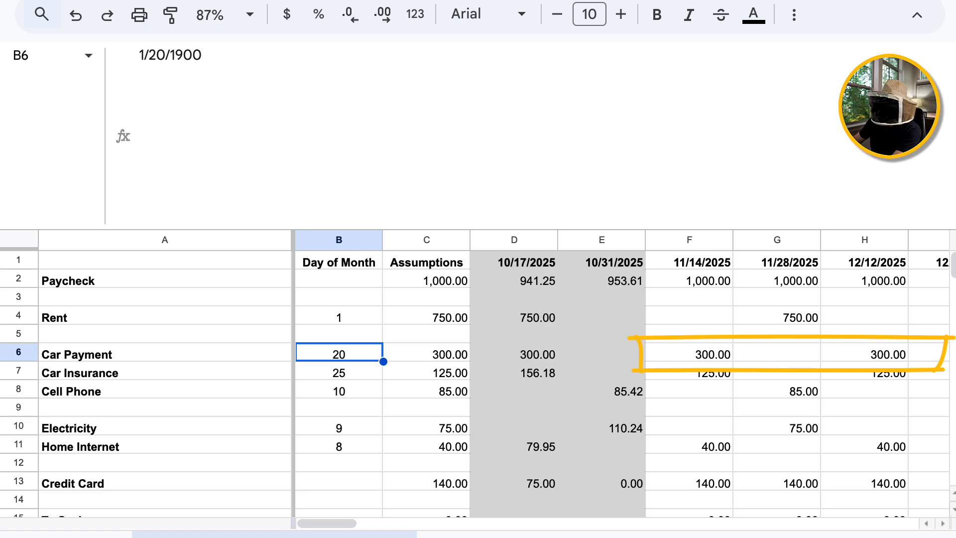
{"action": "type", "text": "1"}
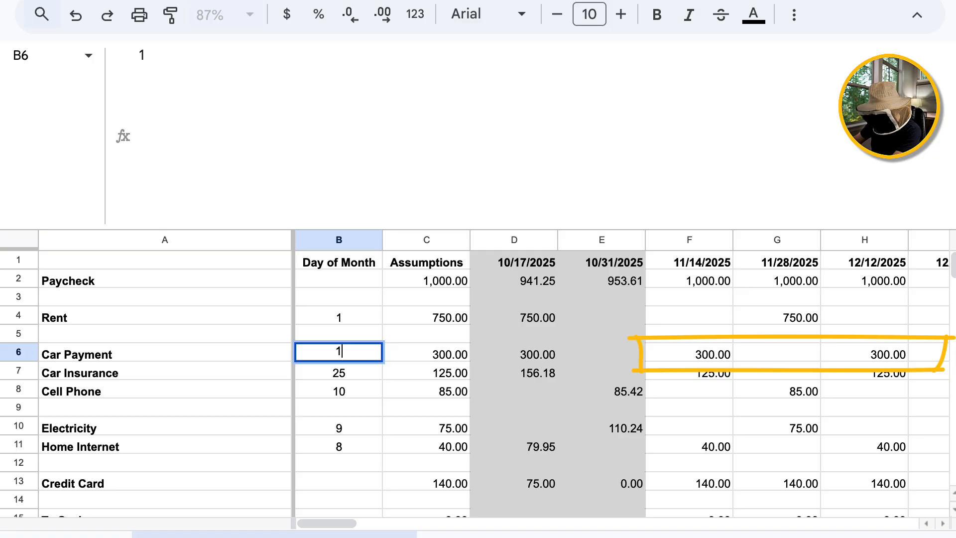
{"action": "key", "text": "Return"}
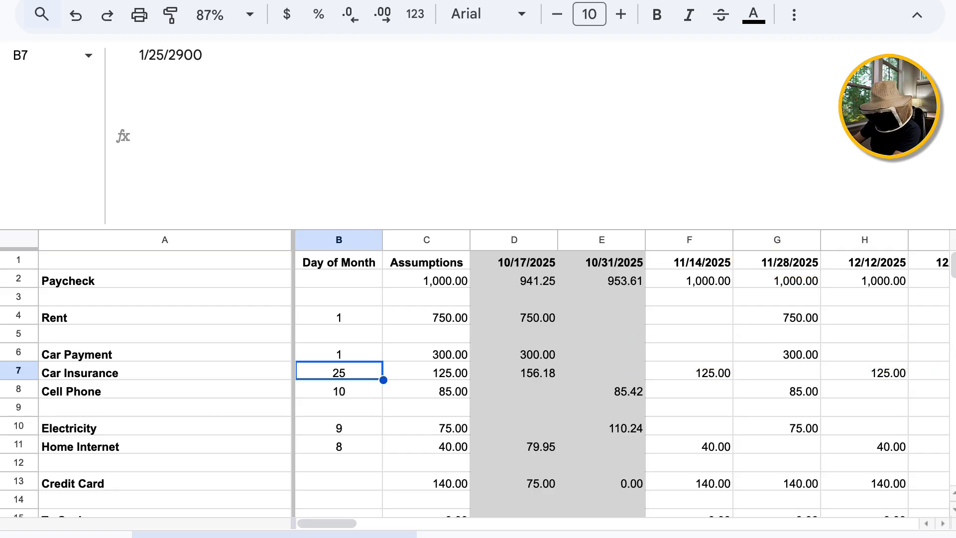
Restore the Car Payment due day in B6 to 20.
{"action": "key", "text": "Up"}
{"action": "type", "text": "20"}
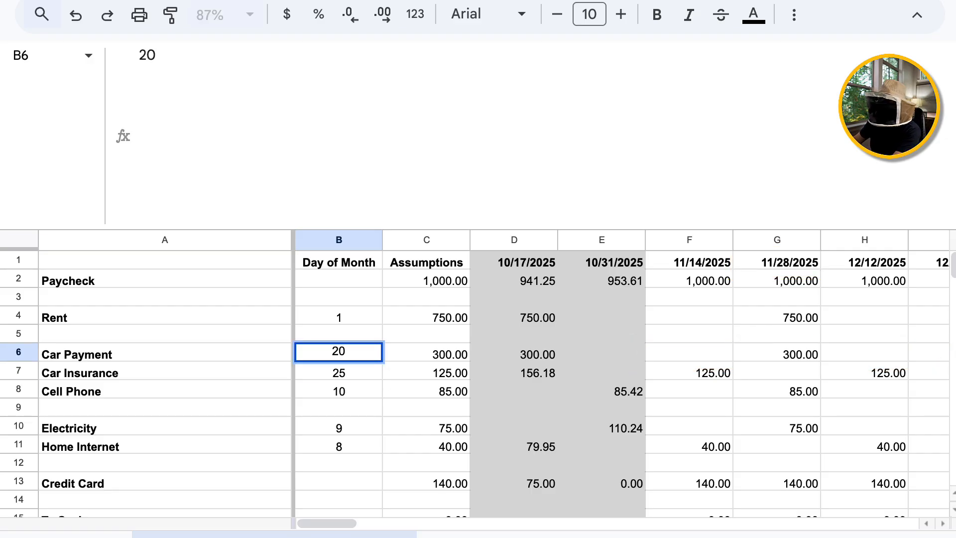
{"action": "key", "text": "Return"}
{"action": "key", "text": "Up"}
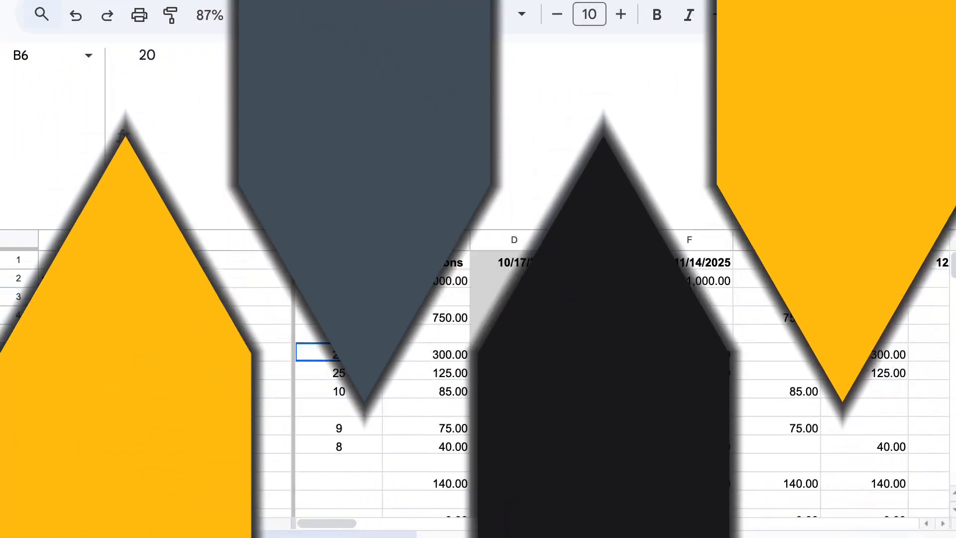
{"action": "key", "text": "Right"}
{"action": "key", "text": "Right"}
{"action": "key", "text": "Right"}
{"action": "key", "text": "Right"}
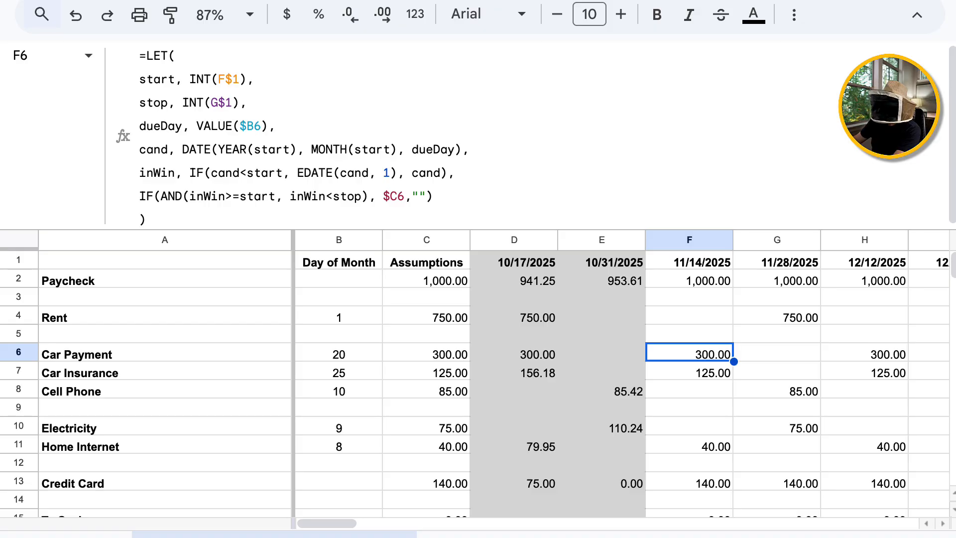
Copy F6's LET formula into Rent F4 and Car Insurance F7, replacing F7's =$C7.
{"action": "key", "text": "ctrl+c"}
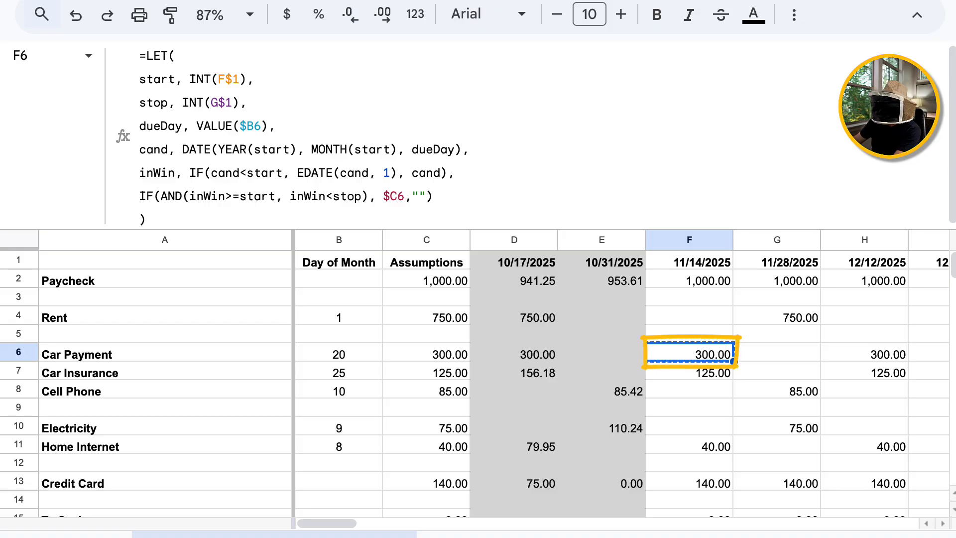
{"action": "key", "text": "Up"}
{"action": "key", "text": "Up"}
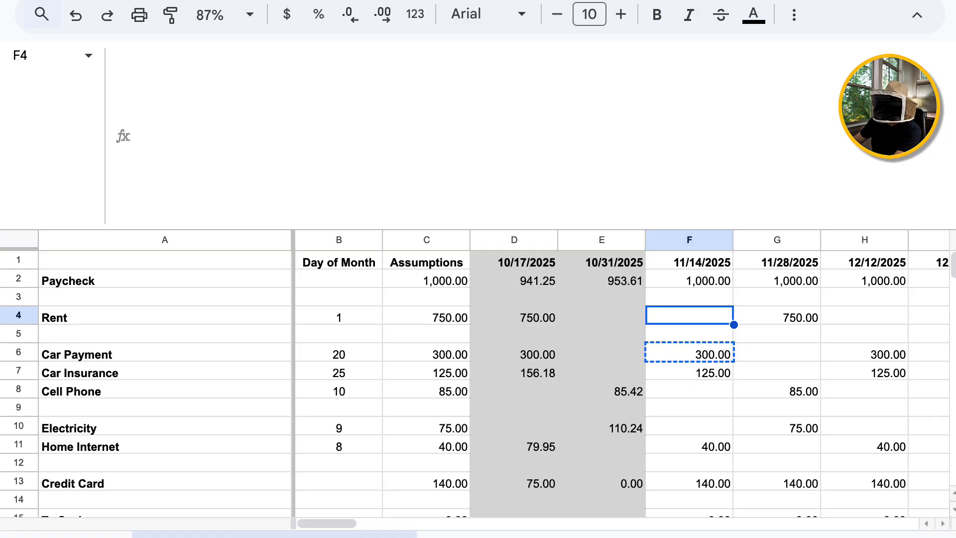
{"action": "key", "text": "ctrl+v"}
{"action": "key", "text": "Down"}
{"action": "key", "text": "Down"}
{"action": "key", "text": "Down"}
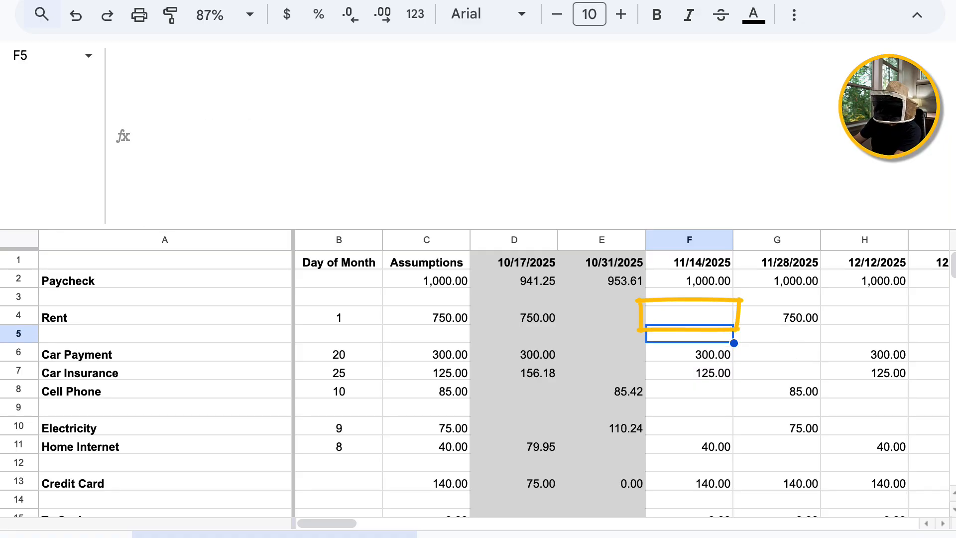
{"action": "key", "text": "Up"}
{"action": "key", "text": "Down"}
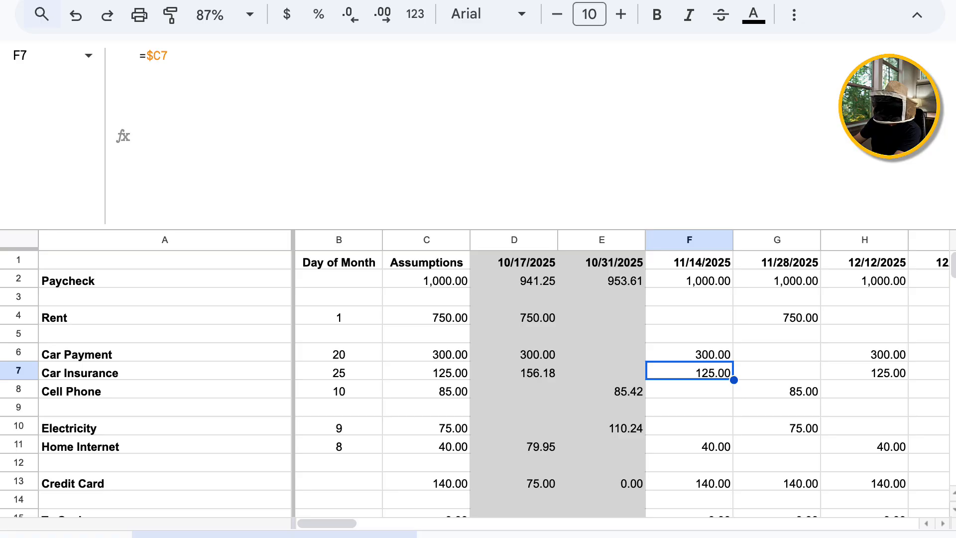
{"action": "key", "text": "ctrl+v"}
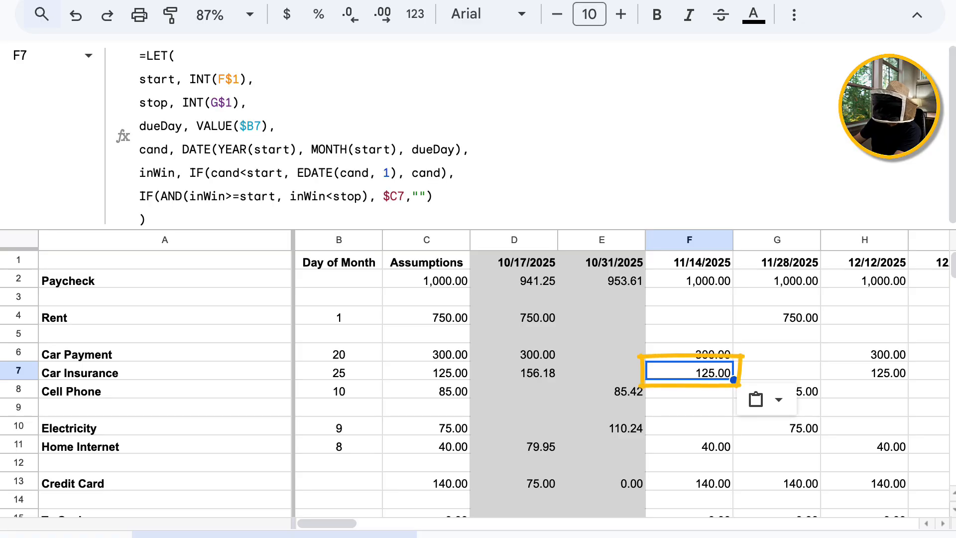
Paste the same formula into Cell Phone F8, Electricity F10 and Home Internet F11.
{"action": "key", "text": "Down"}
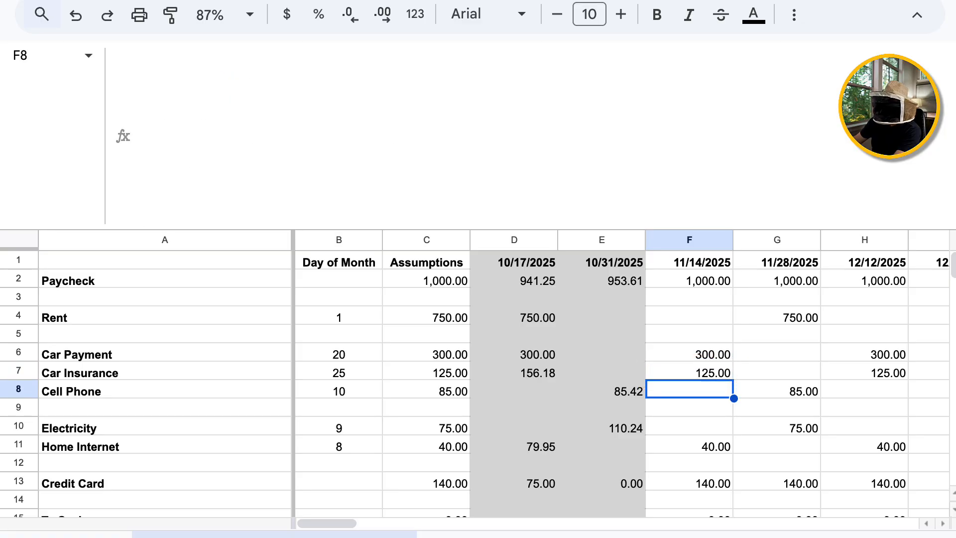
{"action": "key", "text": "ctrl+v"}
{"action": "key", "text": "Down"}
{"action": "key", "text": "Down"}
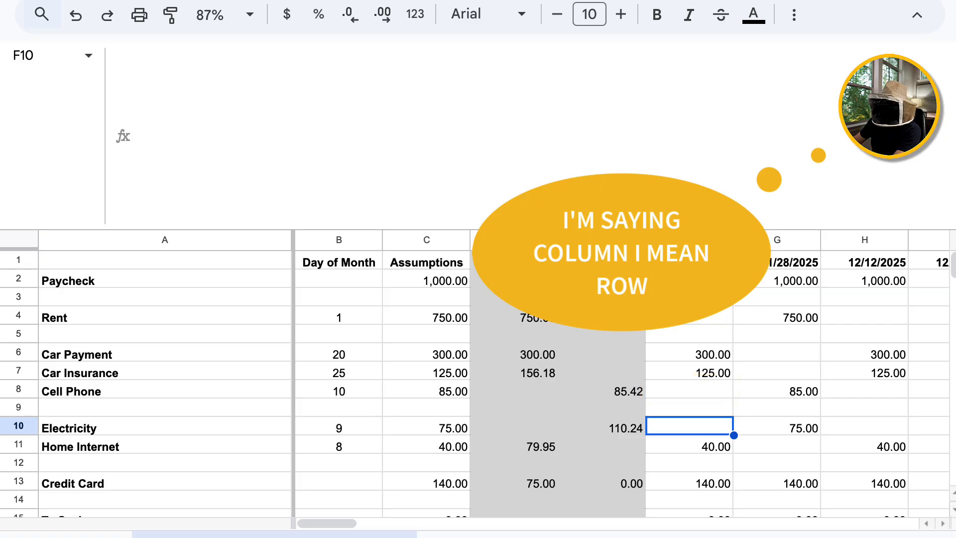
{"action": "key", "text": "ctrl+v"}
{"action": "key", "text": "Down"}
{"action": "key", "text": "ctrl+v"}
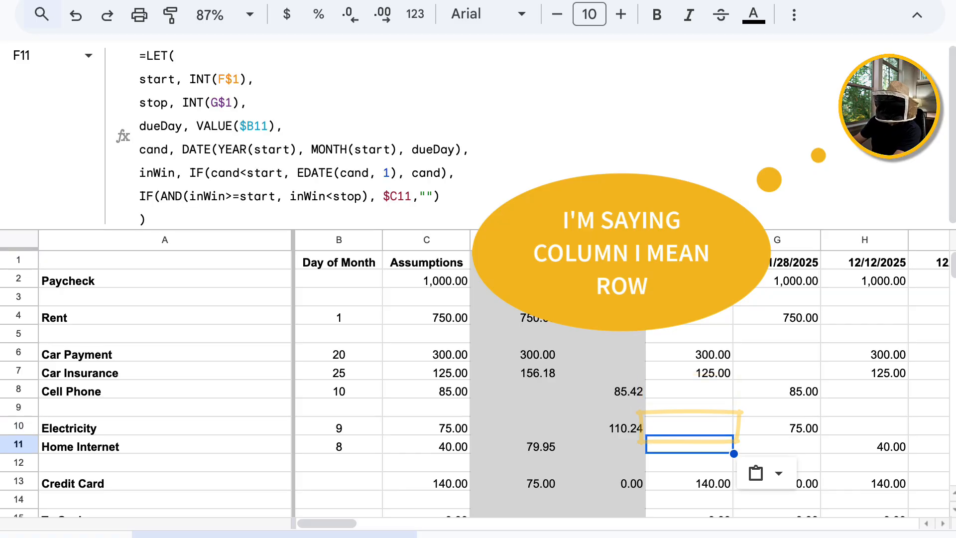
Select the expense formulas in F4:F11.
{"action": "key", "text": "Down"}
{"action": "key", "text": "Up"}
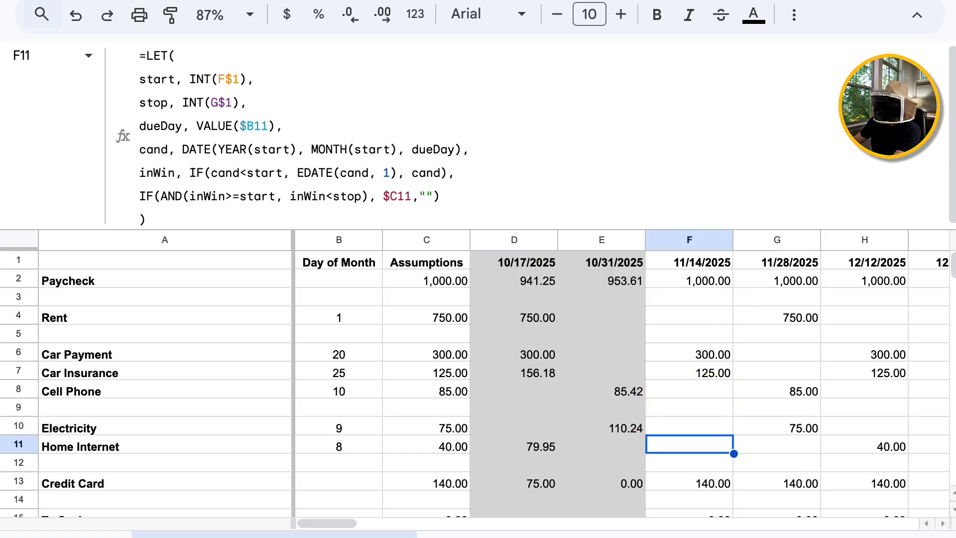
{"action": "key", "text": "Down"}
{"action": "key", "text": "shift+Up"}
{"action": "key", "text": "shift+Up"}
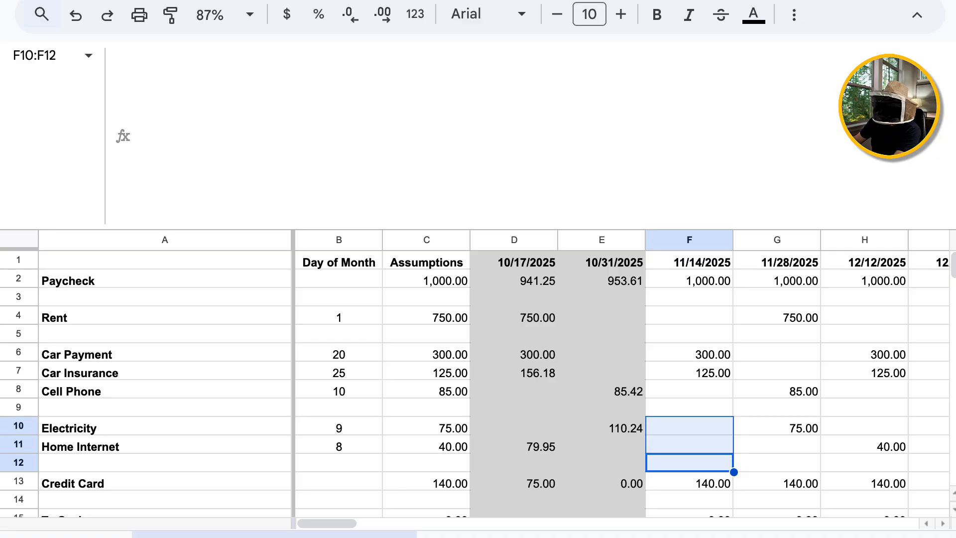
{"action": "key", "text": "Up"}
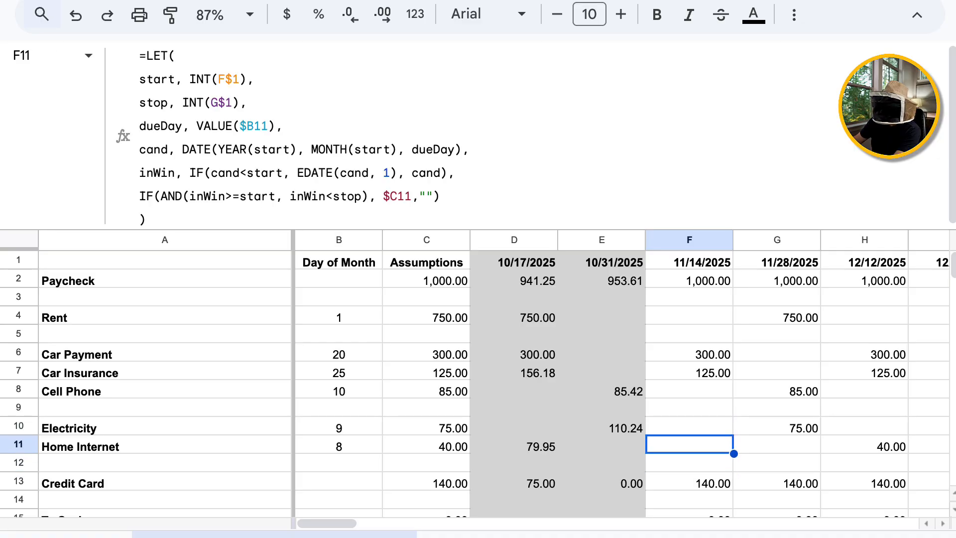
{"action": "key", "text": "shift+Up"}
{"action": "key", "text": "shift+Up"}
{"action": "key", "text": "shift+Up"}
{"action": "key", "text": "shift+Up"}
{"action": "key", "text": "shift+Up"}
{"action": "key", "text": "shift+Up"}
{"action": "key", "text": "shift+Up"}
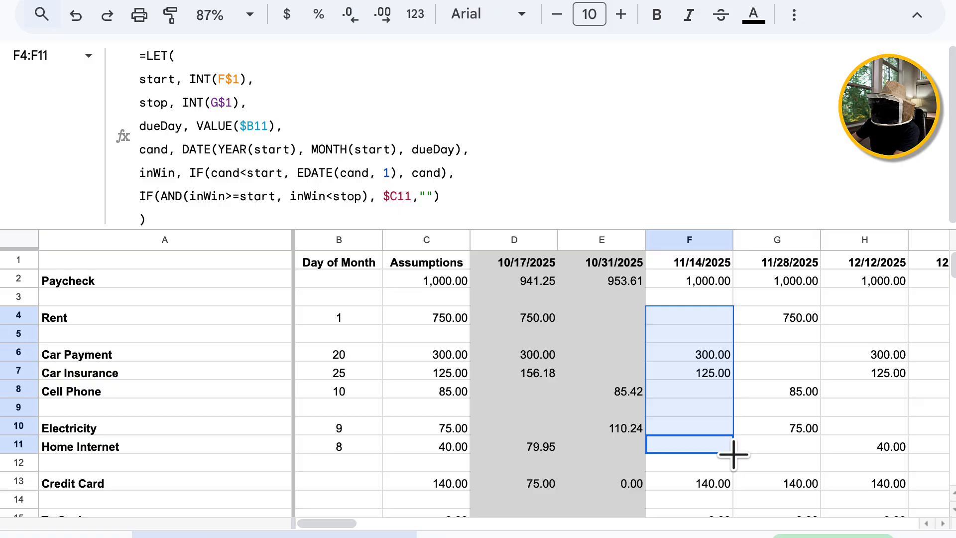
Fill F4:F11 right through column BE and check the Car Insurance results around BD7.
{"action": "left_click_drag", "start_coordinate": [733, 454], "coordinate": [536, 396]}
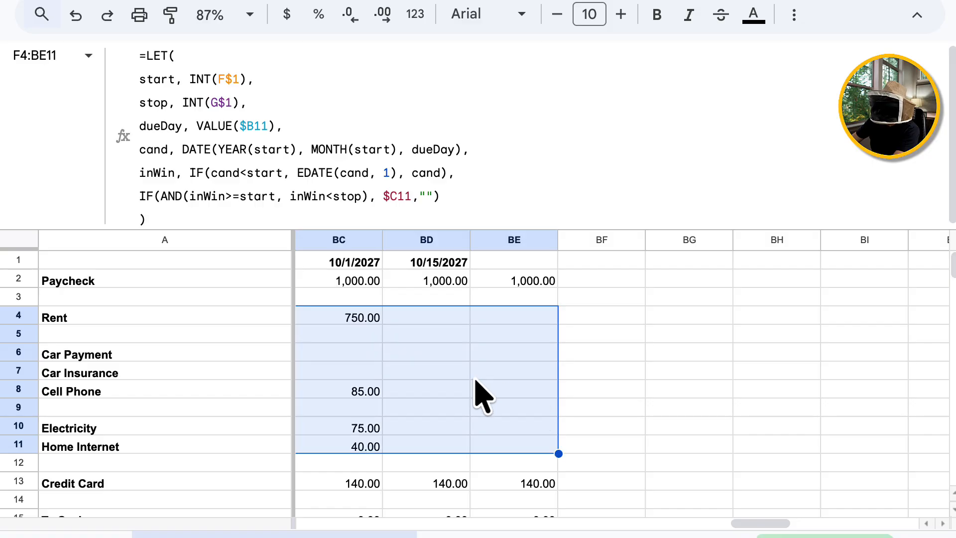
{"action": "left_click", "coordinate": [459, 375]}
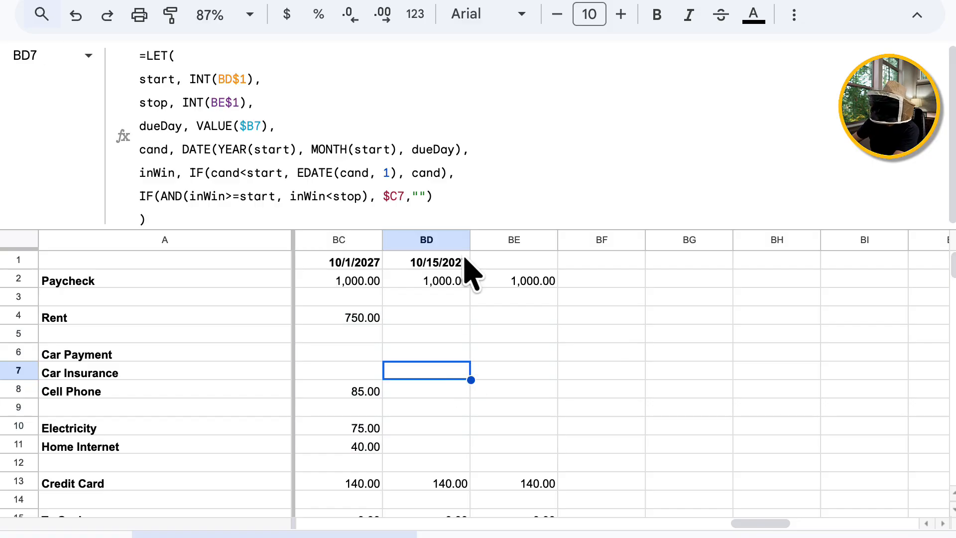
{"action": "key", "text": "Left"}
{"action": "key", "text": "Left"}
{"action": "key", "text": "Left"}
{"action": "key", "text": "Left"}
{"action": "key", "text": "Left"}
{"action": "key", "text": "Left"}
{"action": "key", "text": "Left"}
{"action": "key", "text": "Left"}
{"action": "key", "text": "Left"}
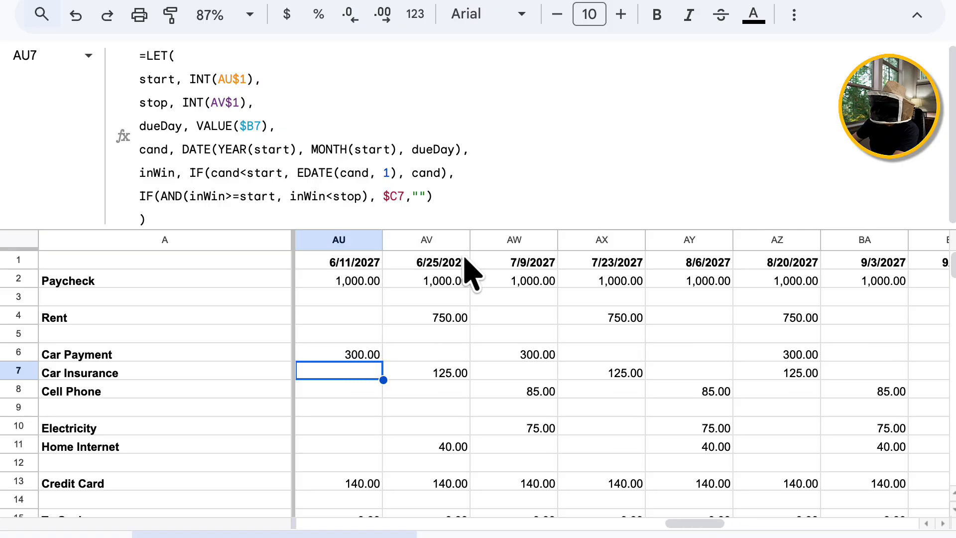
{"action": "key", "text": "Left"}
{"action": "key", "text": "Left"}
{"action": "key", "text": "Left"}
{"action": "key", "text": "Left"}
{"action": "key", "text": "Left"}
{"action": "key", "text": "Left"}
{"action": "key", "text": "Left"}
{"action": "key", "text": "Left"}
{"action": "key", "text": "Left"}
{"action": "key", "text": "Left"}
{"action": "key", "text": "Left"}
{"action": "key", "text": "Left"}
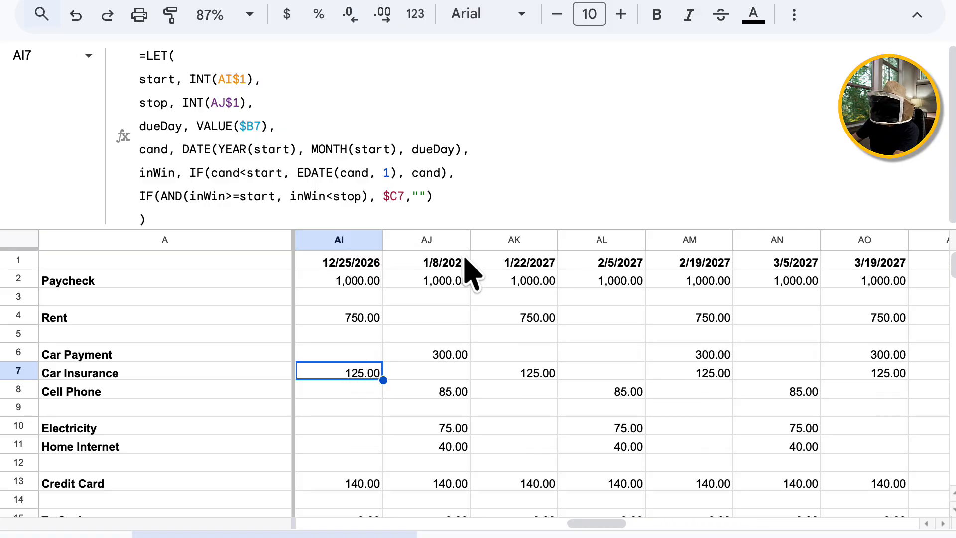
{"action": "key", "text": "Left"}
{"action": "key", "text": "Left"}
{"action": "key", "text": "Left"}
{"action": "key", "text": "Left"}
{"action": "key", "text": "Left"}
{"action": "key", "text": "Left"}
{"action": "key", "text": "Left"}
{"action": "key", "text": "Left"}
{"action": "key", "text": "Left"}
{"action": "key", "text": "Left"}
{"action": "key", "text": "Left"}
{"action": "key", "text": "Left"}
{"action": "key", "text": "Left"}
{"action": "key", "text": "Left"}
{"action": "key", "text": "Left"}
{"action": "key", "text": "Left"}
{"action": "key", "text": "Left"}
{"action": "key", "text": "Left"}
{"action": "key", "text": "Left"}
{"action": "key", "text": "Left"}
{"action": "key", "text": "Down"}
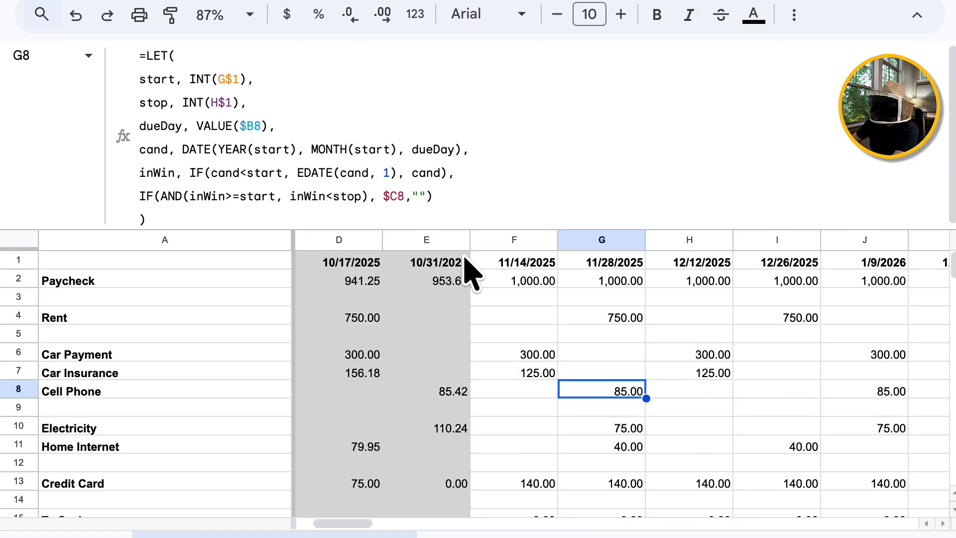
{"action": "key", "text": "Left"}
{"action": "key", "text": "Left"}
{"action": "key", "text": "Left"}
{"action": "key", "text": "Left"}
{"action": "key", "text": "Left"}
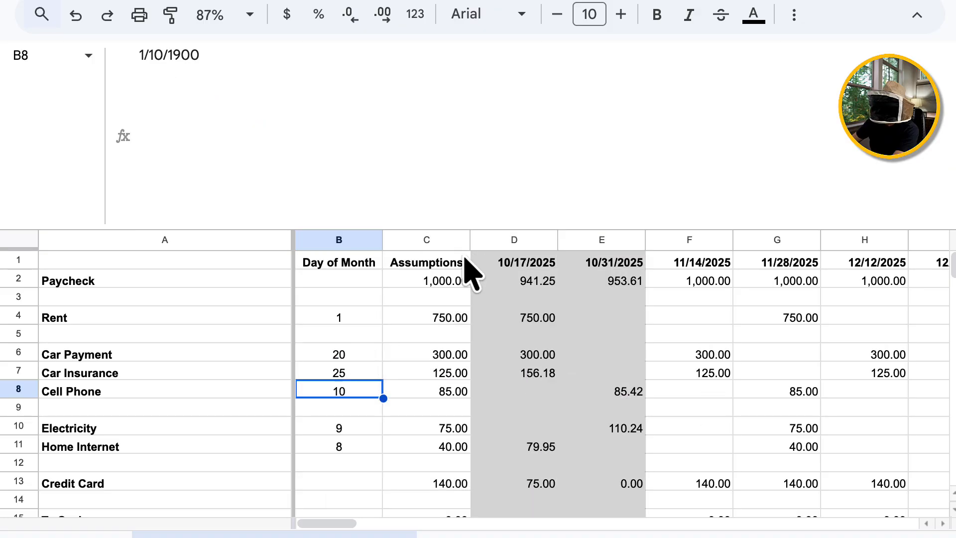
{"action": "key", "text": "Right"}
{"action": "key", "text": "Right"}
{"action": "key", "text": "Right"}
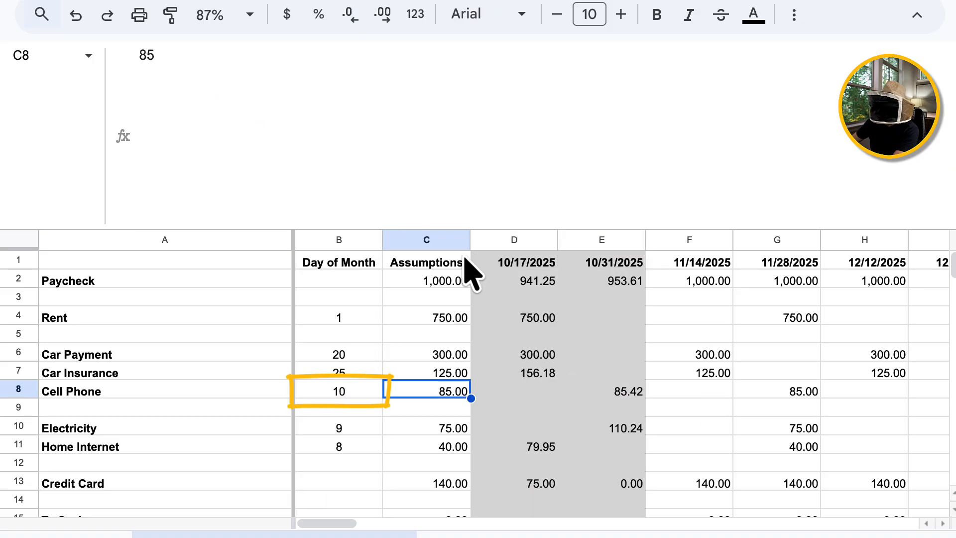
{"action": "key", "text": "Right"}
{"action": "key", "text": "Right"}
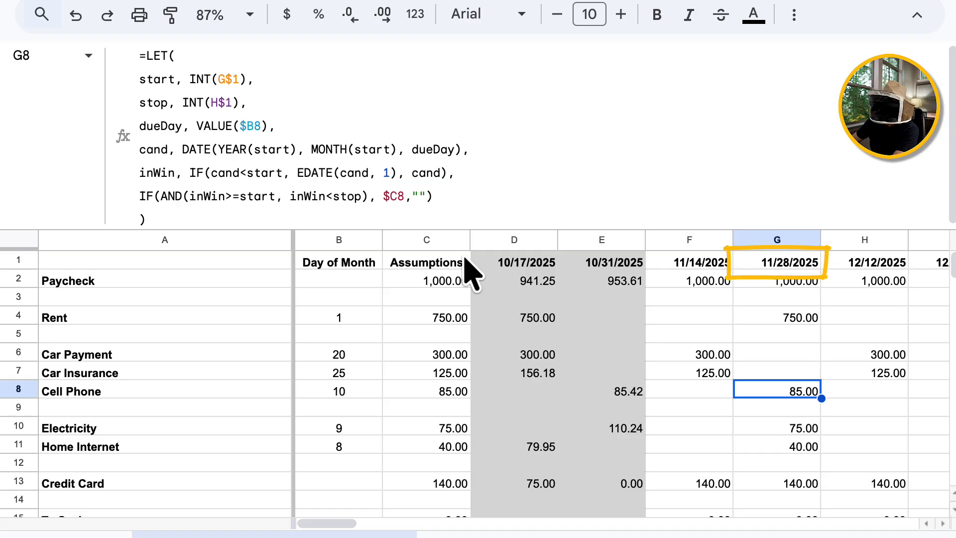
{"action": "key", "text": "Right"}
{"action": "key", "text": "Right"}
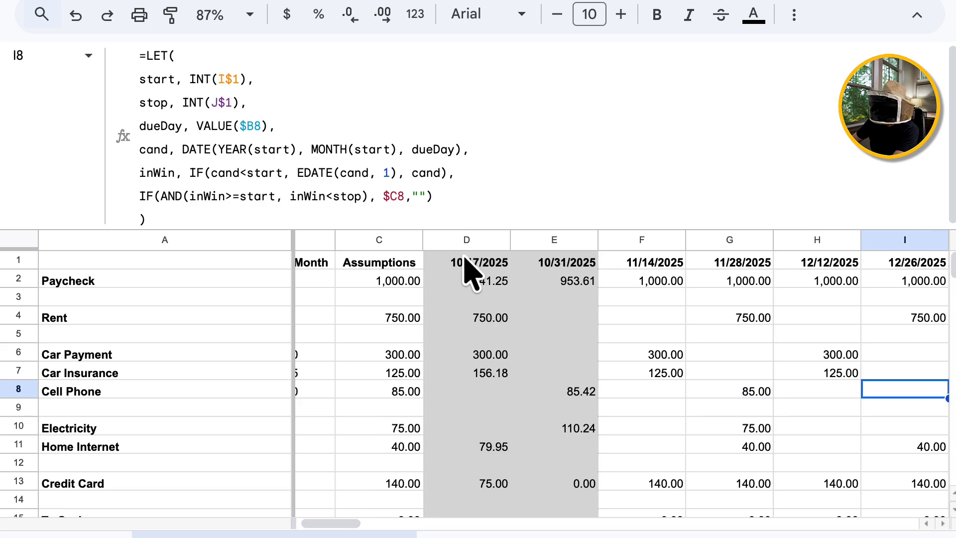
{"action": "key", "text": "Right"}
{"action": "key", "text": "Left"}
{"action": "key", "text": "Left"}
{"action": "key", "text": "Right"}
{"action": "key", "text": "Right"}
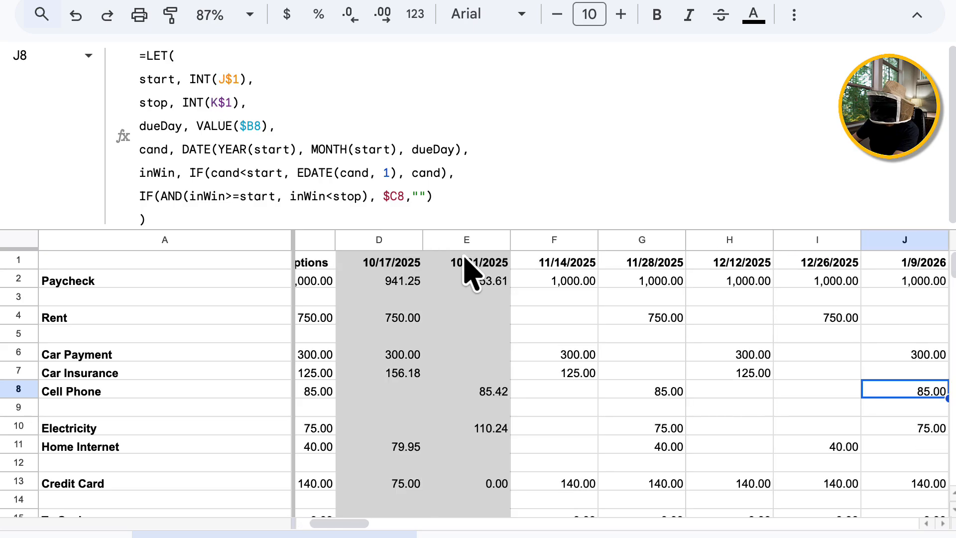
{"action": "key", "text": "Right"}
{"action": "key", "text": "Left"}
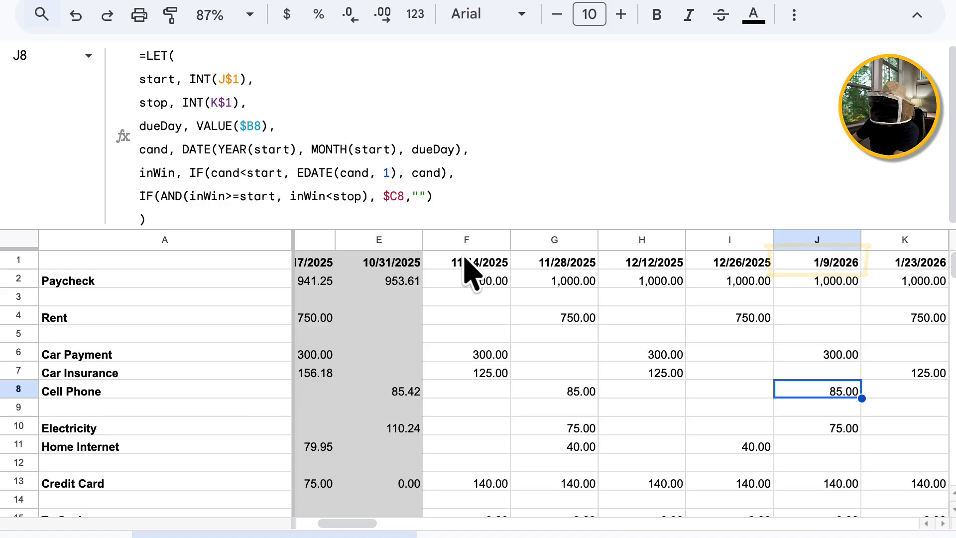
{"action": "key", "text": "Right"}
{"action": "key", "text": "Right"}
{"action": "key", "text": "Right"}
{"action": "key", "text": "Left"}
{"action": "key", "text": "Left"}
{"action": "key", "text": "Left"}
{"action": "key", "text": "Left"}
{"action": "key", "text": "Left"}
{"action": "key", "text": "Left"}
{"action": "key", "text": "Left"}
{"action": "key", "text": "Left"}
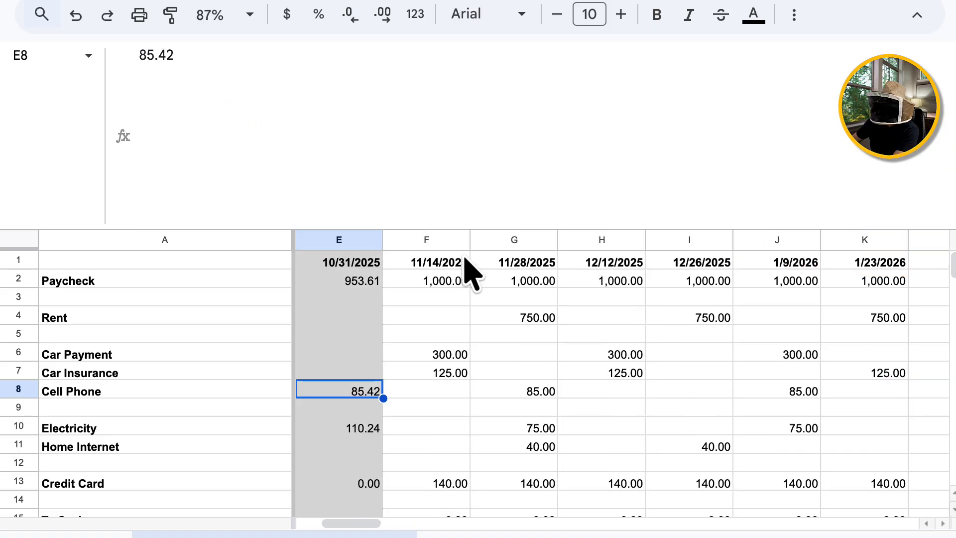
{"action": "key", "text": "Up"}
{"action": "key", "text": "Right"}
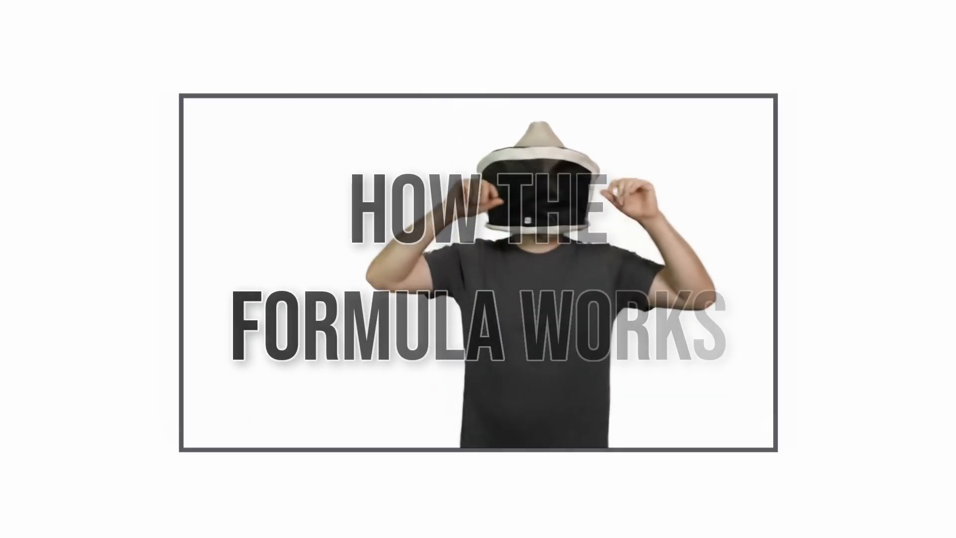